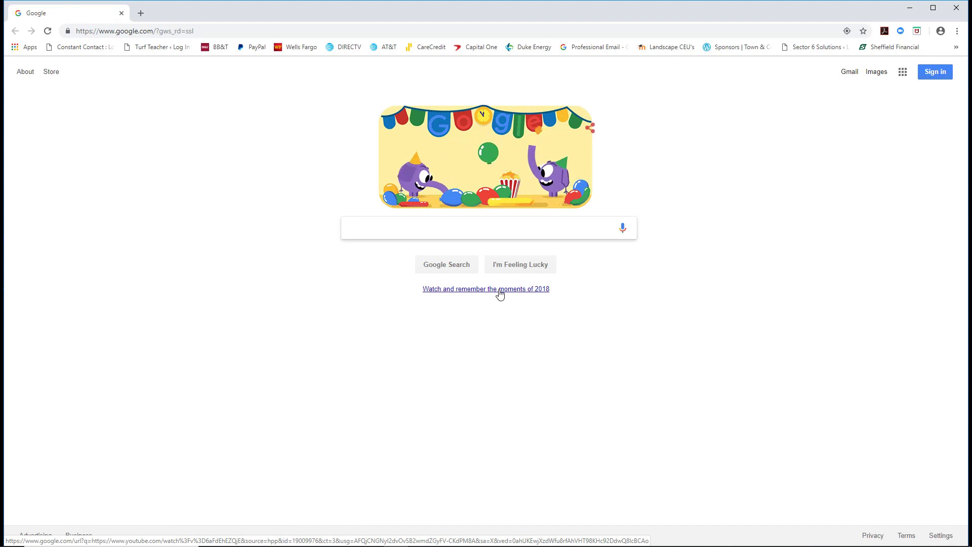
- Search Google for NCICLB and open the licensing board's website from the results
{"action": "type", "text": "NCICLB"}
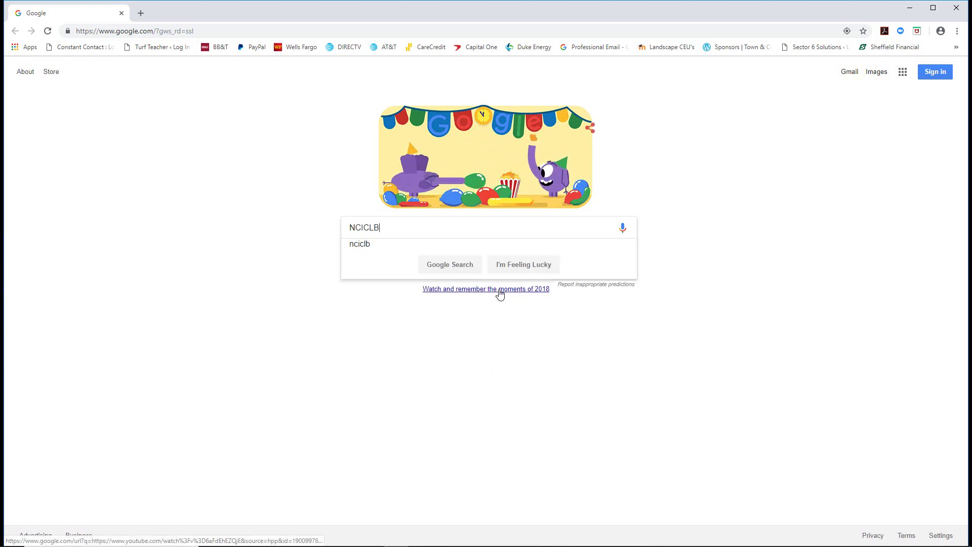
{"action": "key", "text": "Return"}
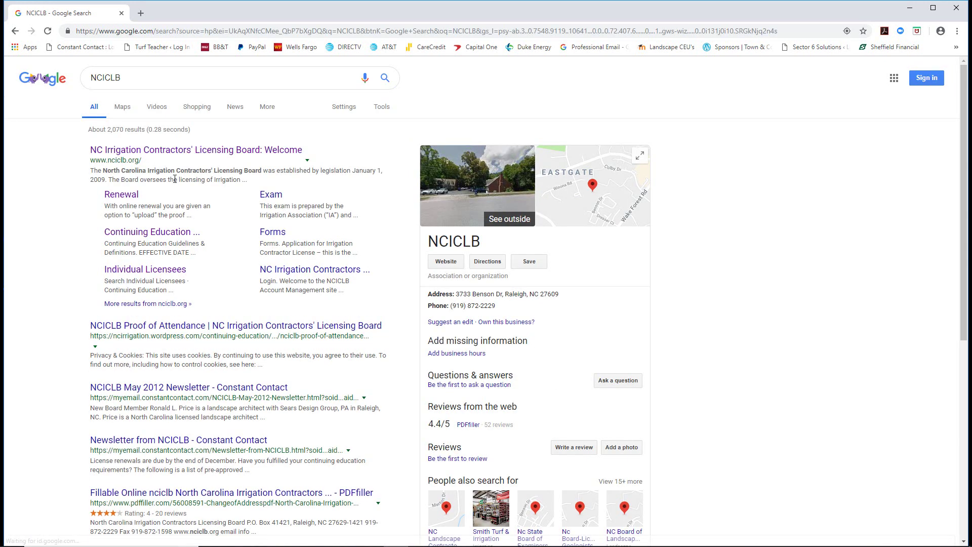
{"action": "left_click", "coordinate": [165, 151]}
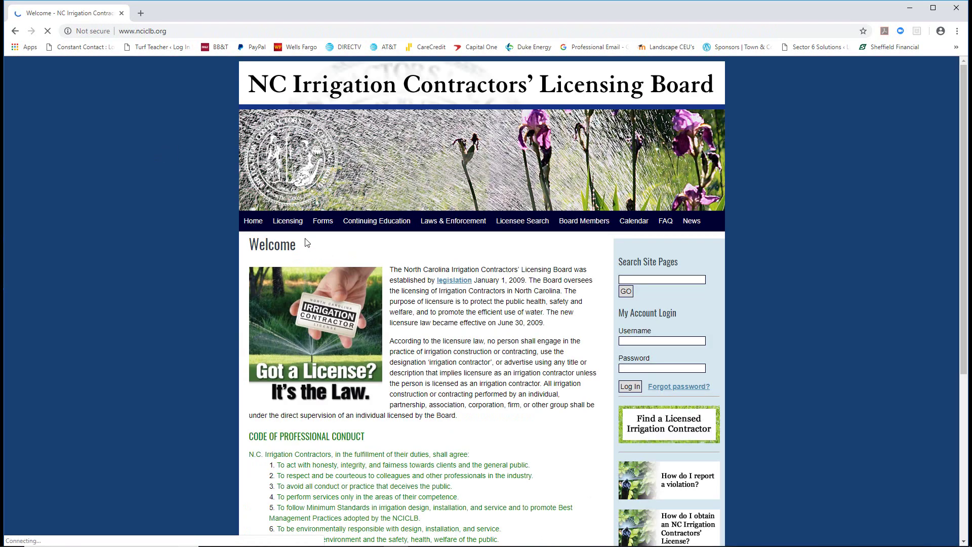
- Go to the Licensing > Renewal page with the online renewal instructions
{"action": "left_click", "coordinate": [286, 228]}
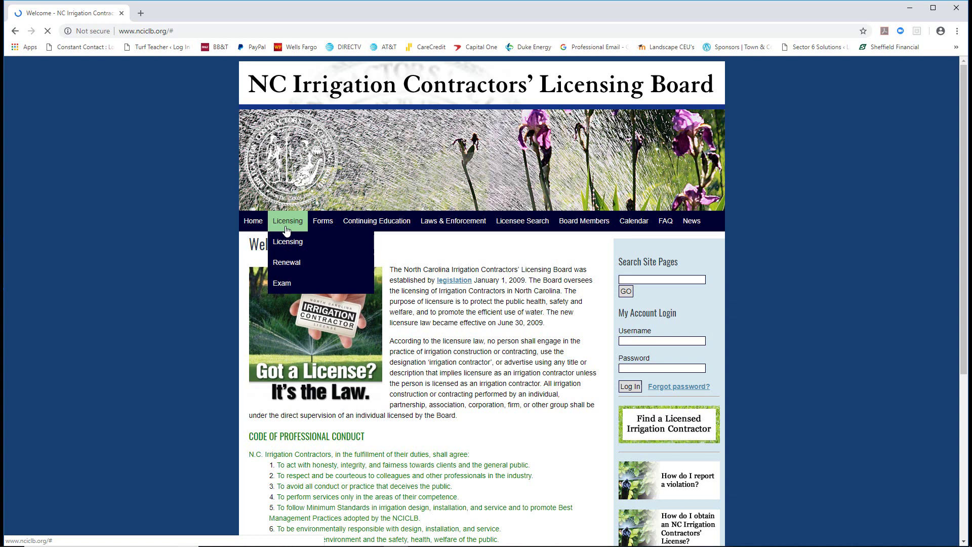
{"action": "left_click", "coordinate": [290, 264]}
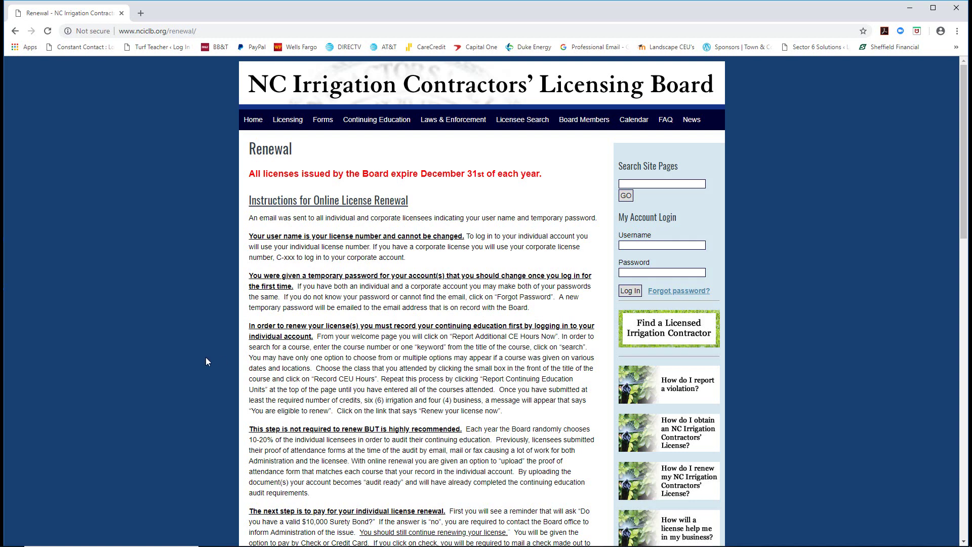
{"action": "scroll", "coordinate": [366, 449], "scroll_direction": "down", "scroll_amount": 2}
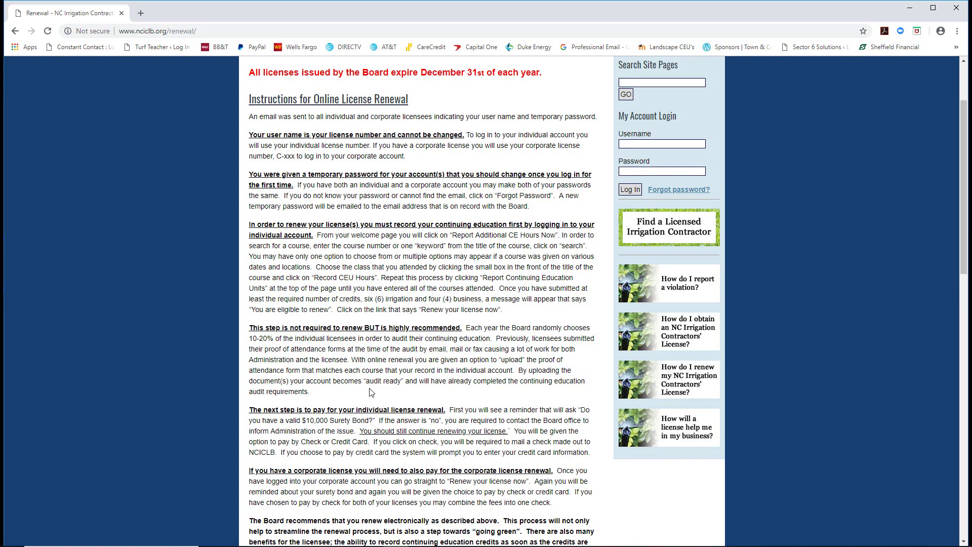
{"action": "scroll", "coordinate": [385, 395], "scroll_direction": "down", "scroll_amount": 2}
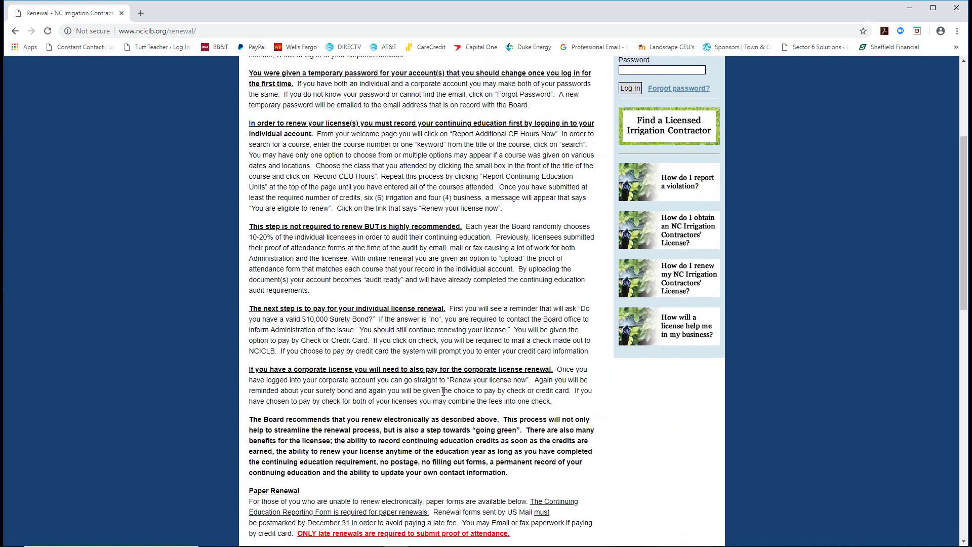
{"action": "scroll", "coordinate": [444, 391], "scroll_direction": "down", "scroll_amount": 1}
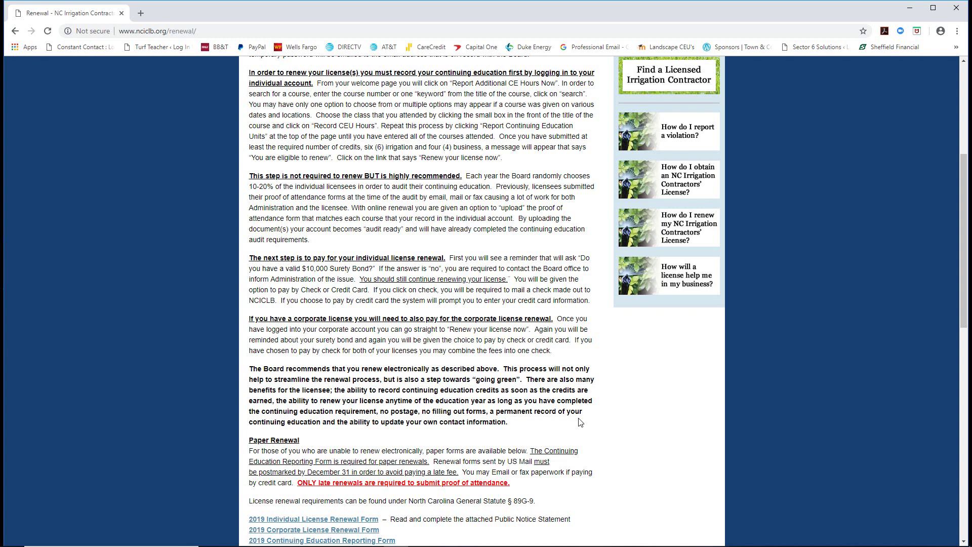
{"action": "scroll", "coordinate": [560, 416], "scroll_direction": "down", "scroll_amount": 3}
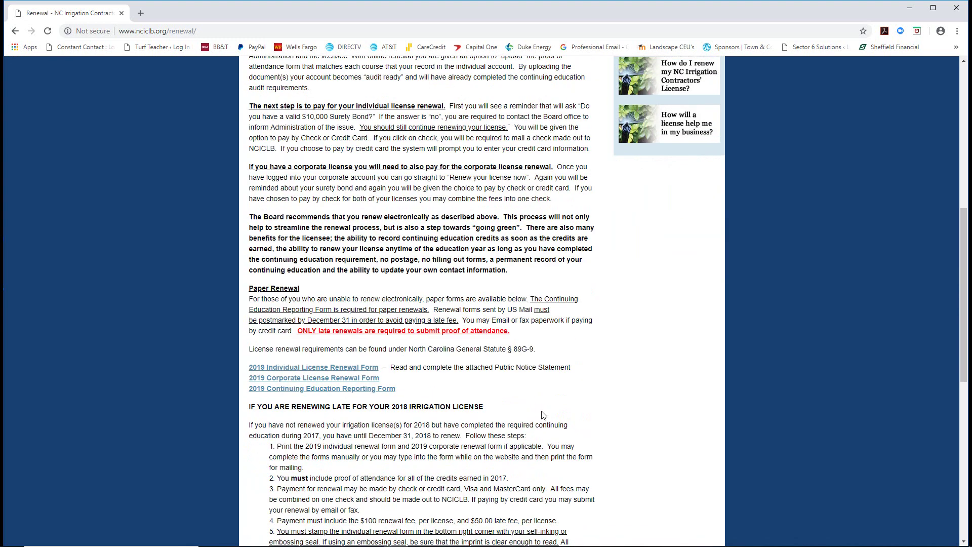
{"action": "scroll", "coordinate": [521, 398], "scroll_direction": "down", "scroll_amount": 1}
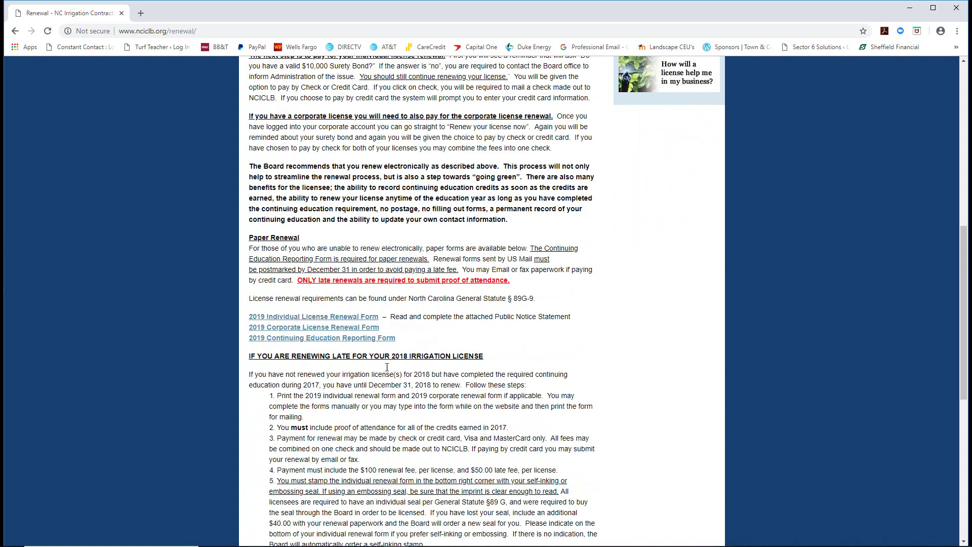
{"action": "scroll", "coordinate": [401, 371], "scroll_direction": "down", "scroll_amount": 2}
{"action": "scroll", "coordinate": [418, 372], "scroll_direction": "down", "scroll_amount": 1}
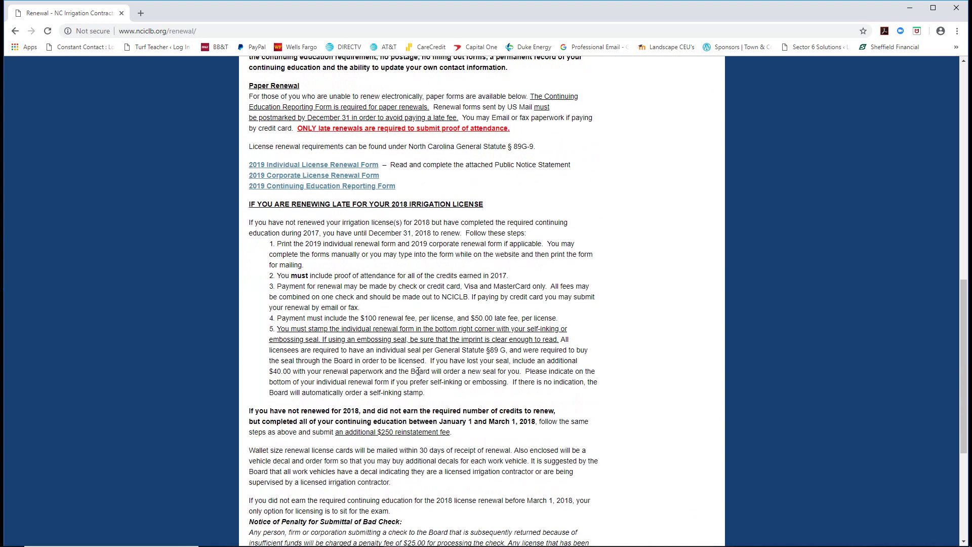
{"action": "scroll", "coordinate": [418, 371], "scroll_direction": "down", "scroll_amount": 3}
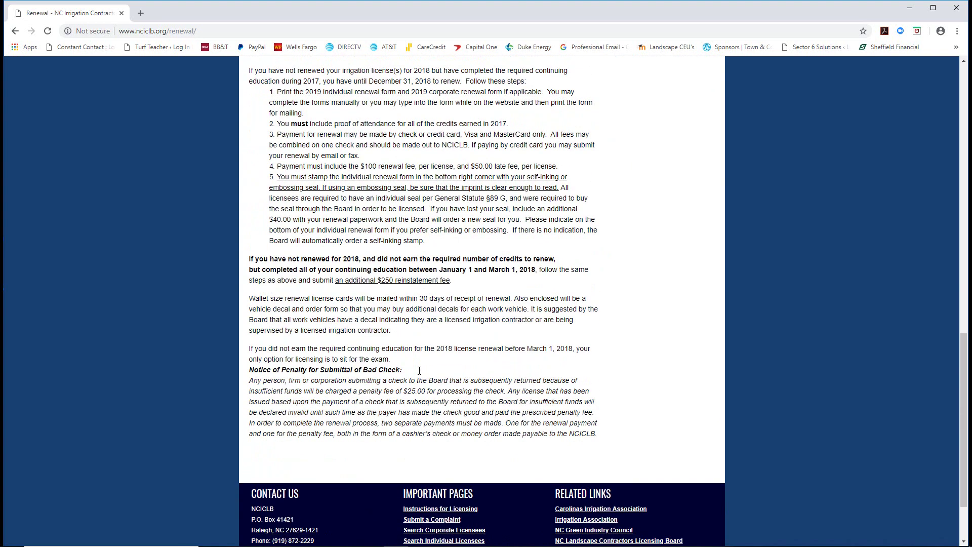
{"action": "scroll", "coordinate": [418, 373], "scroll_direction": "up", "scroll_amount": 8}
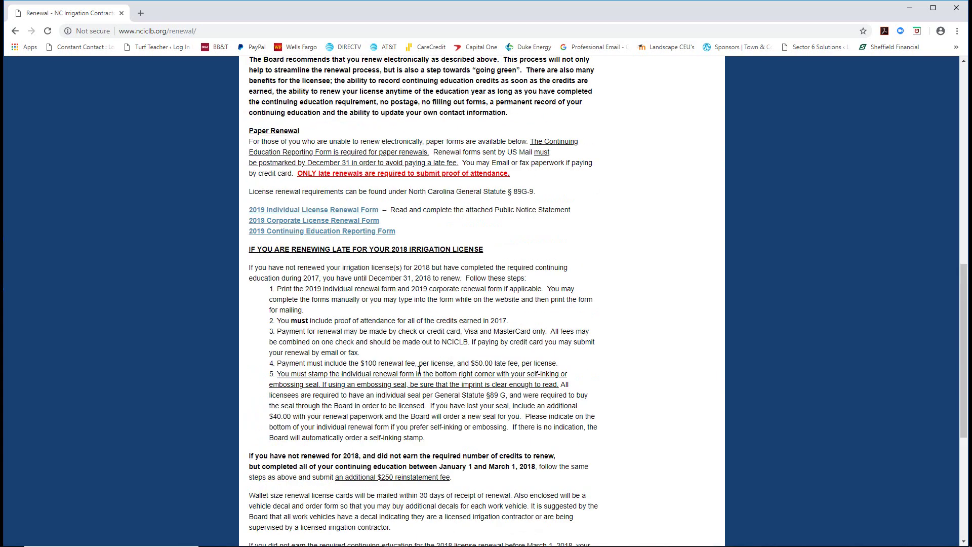
{"action": "scroll", "coordinate": [419, 370], "scroll_direction": "up", "scroll_amount": 7}
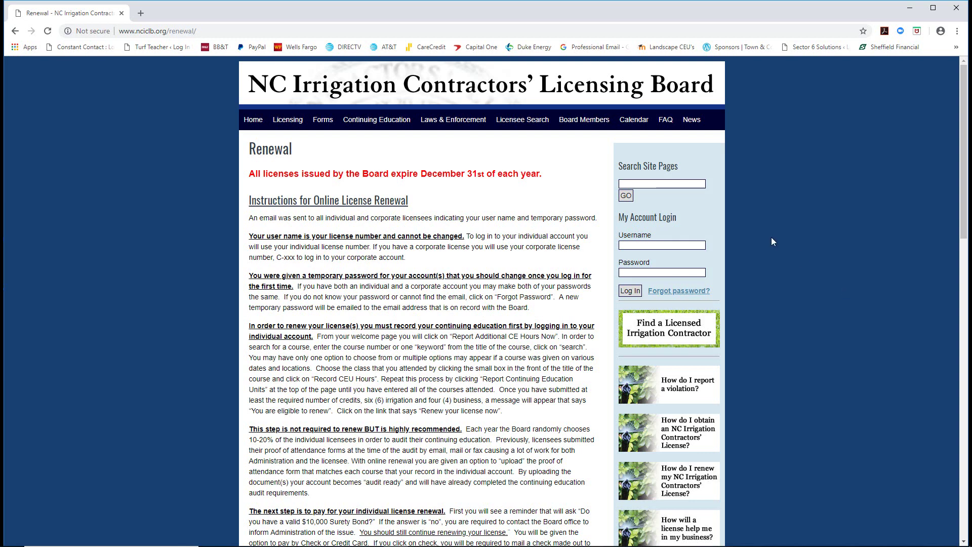
- Log in to the individual licensee account using the license number as username and the account password
{"action": "left_click", "coordinate": [657, 245]}
{"action": "type", "text": "995"}
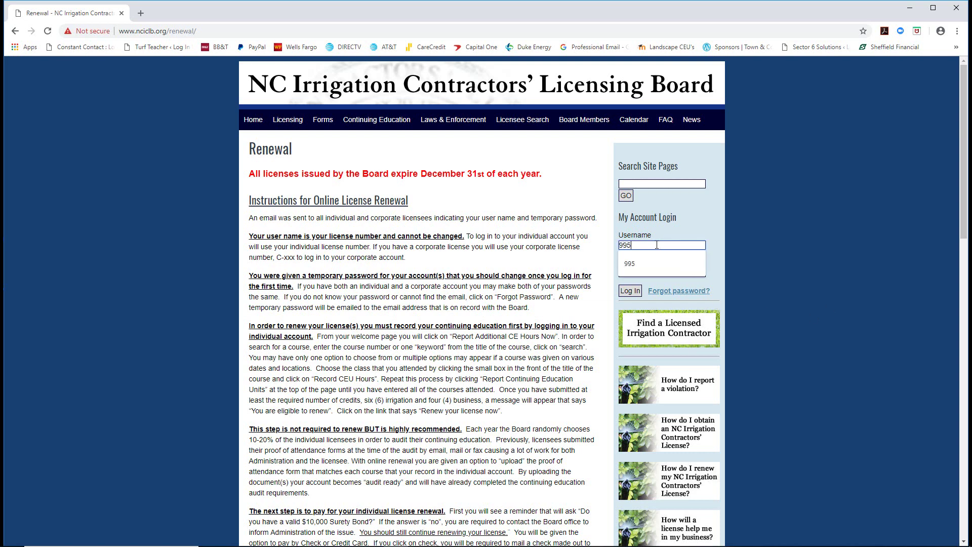
{"action": "left_click", "coordinate": [631, 260]}
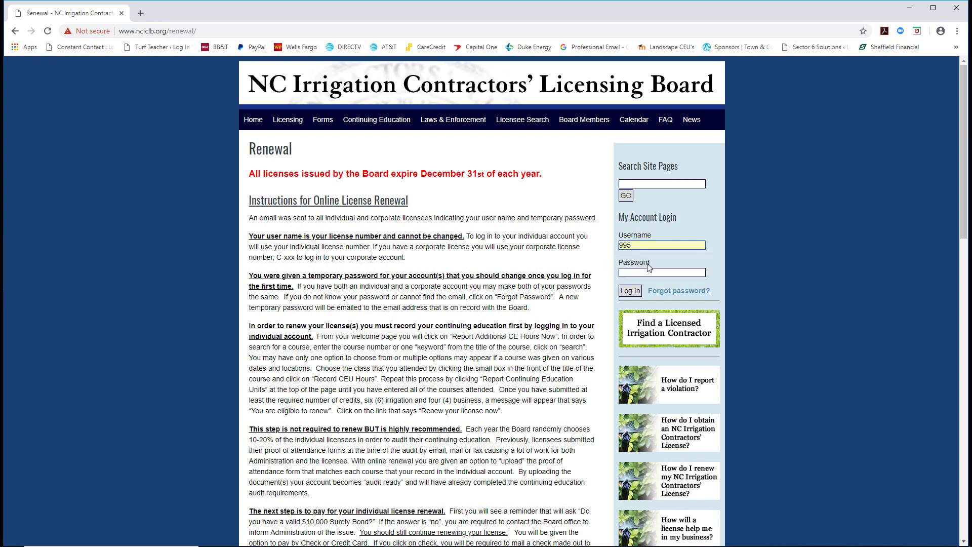
{"action": "left_click", "coordinate": [650, 272]}
{"action": "type", "text": "••••••••••••••••••"}
{"action": "left_click", "coordinate": [630, 292]}
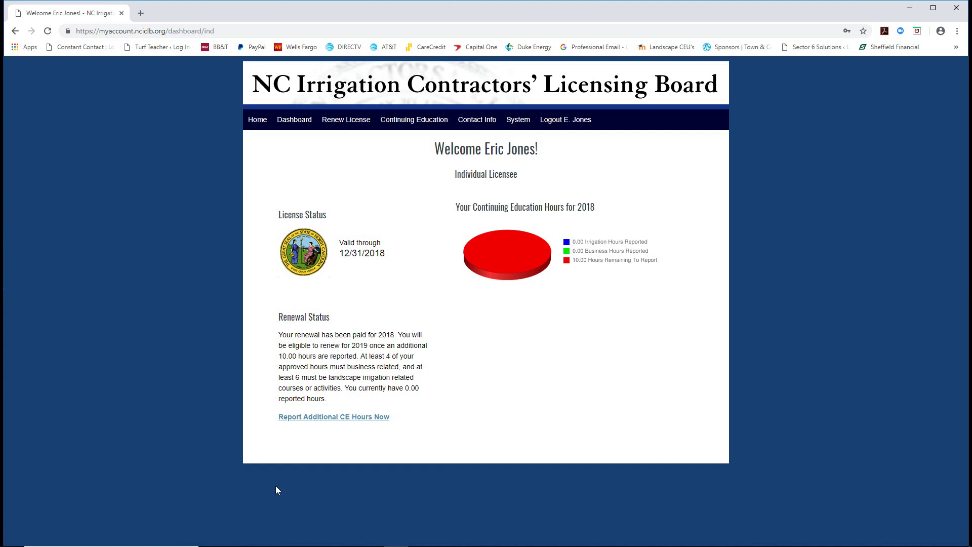
- Open the Report Continuing Education Units course list and place File Explorer over it
{"action": "left_click", "coordinate": [309, 419]}
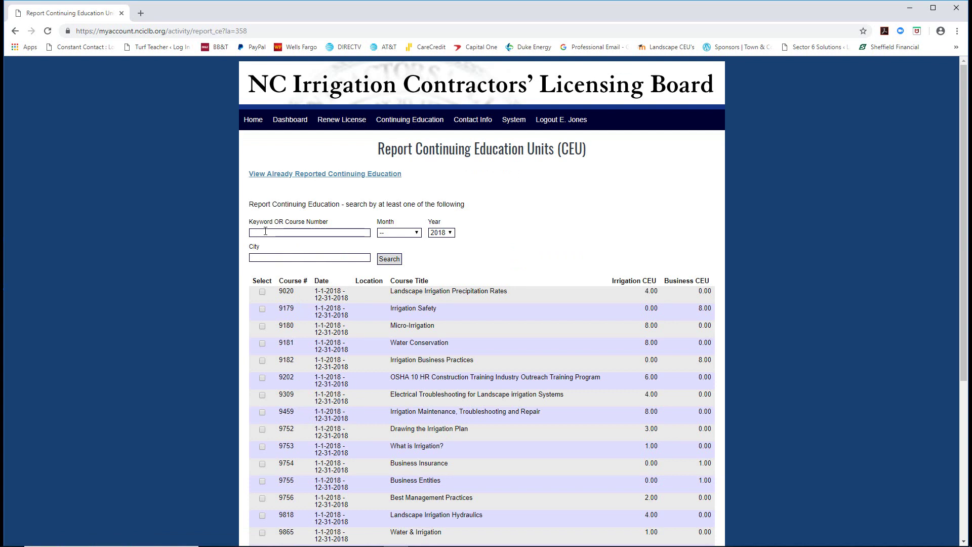
{"action": "left_click", "coordinate": [265, 231]}
{"action": "left_click", "coordinate": [227, 541]}
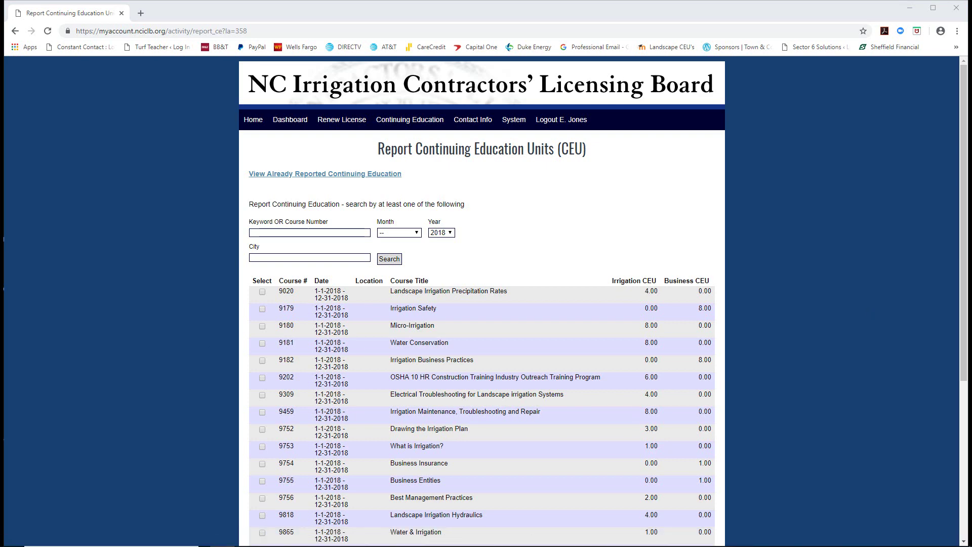
{"action": "left_click_drag", "start_coordinate": [864, 133], "coordinate": [287, 136]}
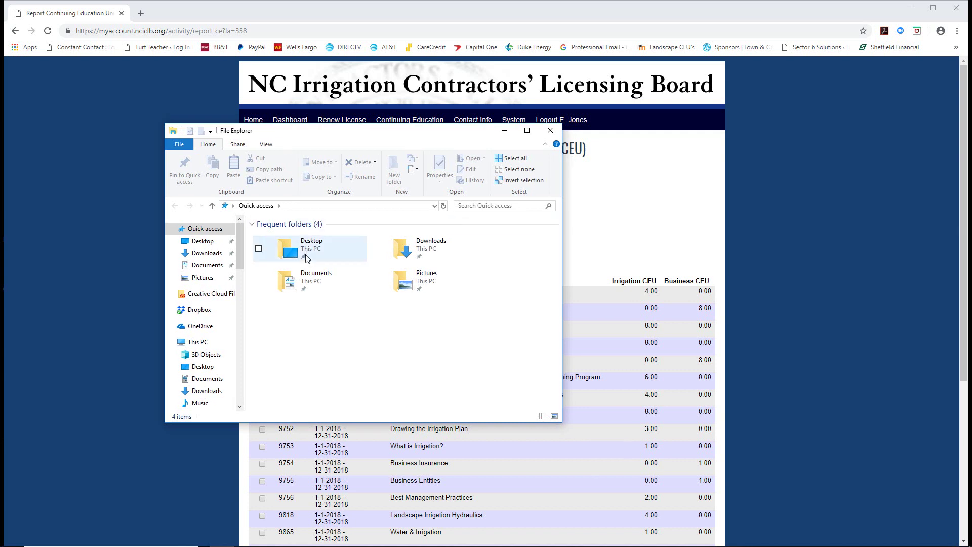
- Browse to Desktop > Proof of Attendance Forms > Irrigation Proof of Attendance Forms 2018 to view the 15 certificate PDFs
{"action": "left_click", "coordinate": [202, 243]}
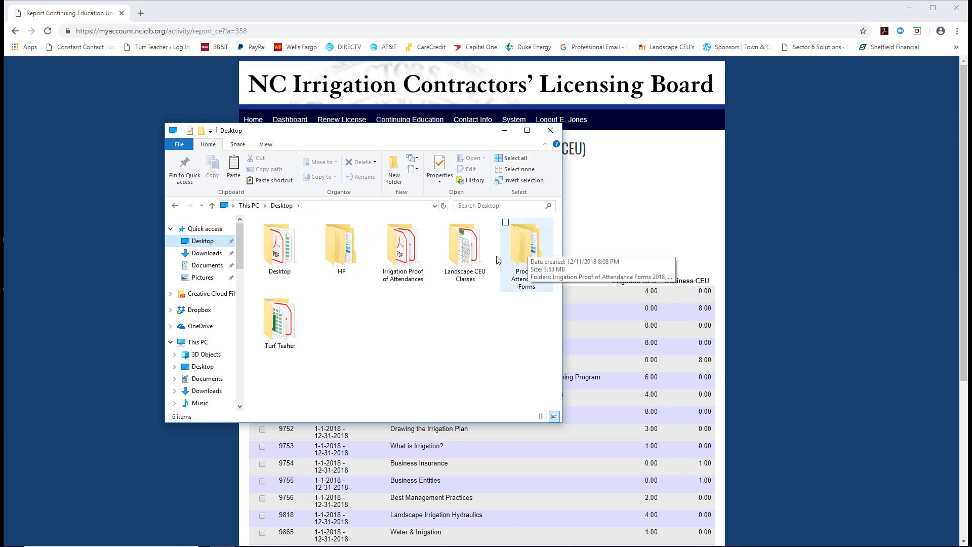
{"action": "double_click", "coordinate": [527, 250]}
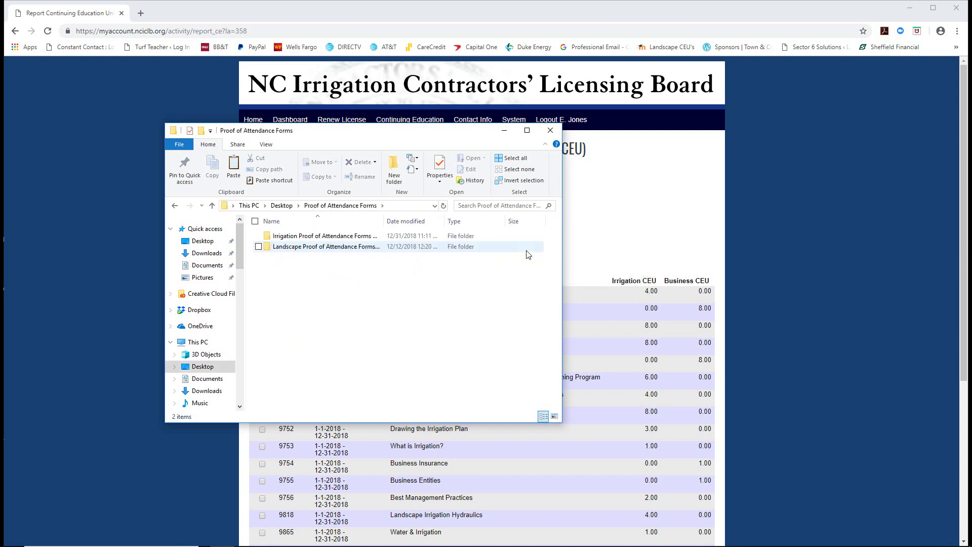
{"action": "double_click", "coordinate": [319, 237]}
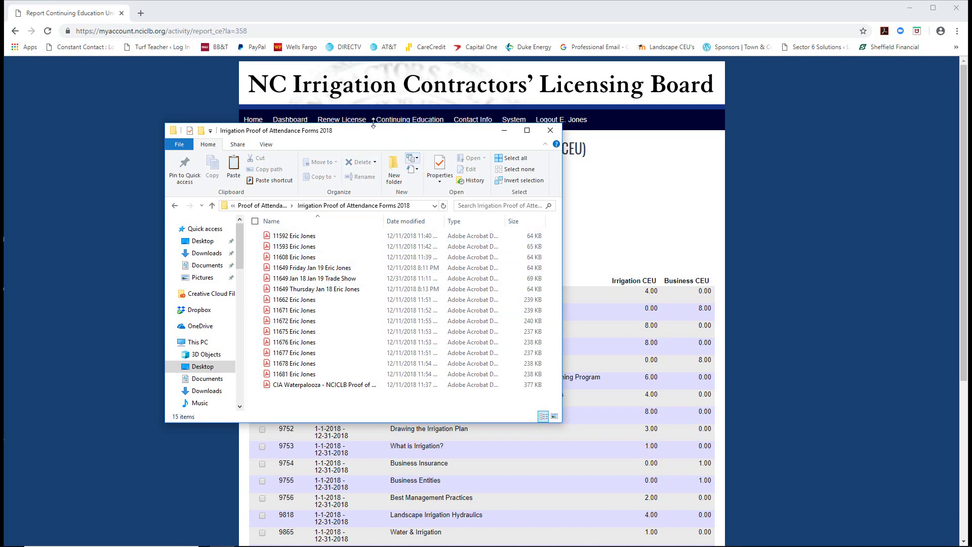
{"action": "left_click_drag", "start_coordinate": [374, 129], "coordinate": [708, 94]}
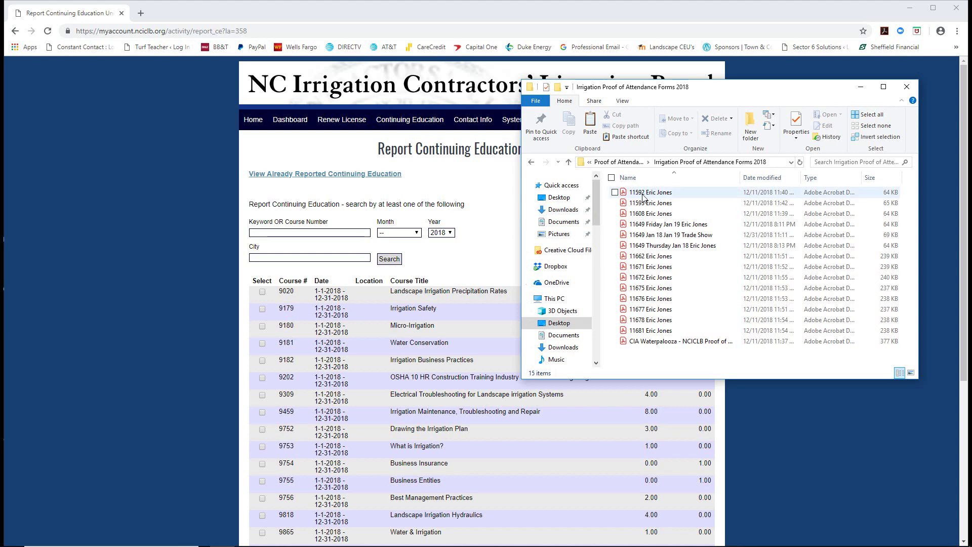
{"action": "left_click", "coordinate": [258, 232]}
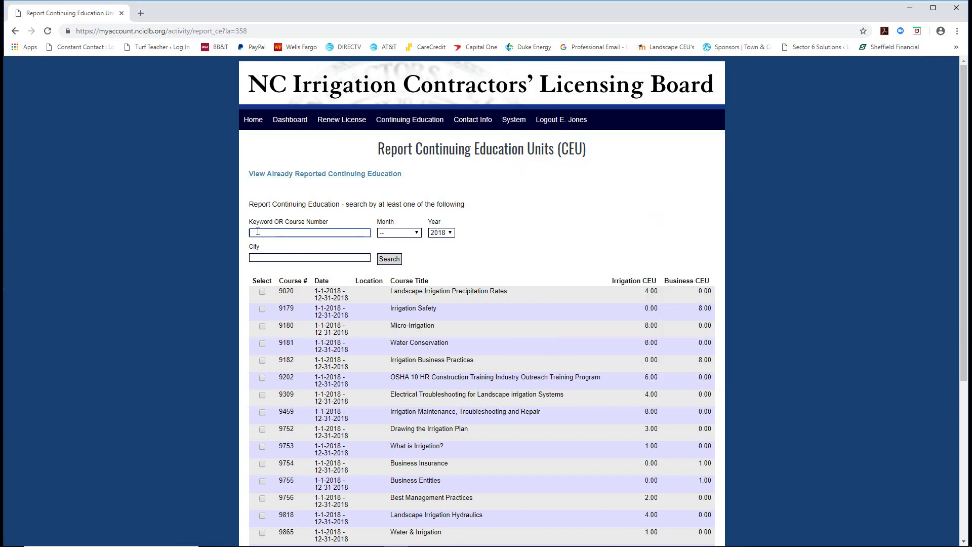
- Find course 11592, Drones in Landscaping and Nurseries, and record its CEU hours
{"action": "type", "text": "11592"}
{"action": "left_click", "coordinate": [391, 260]}
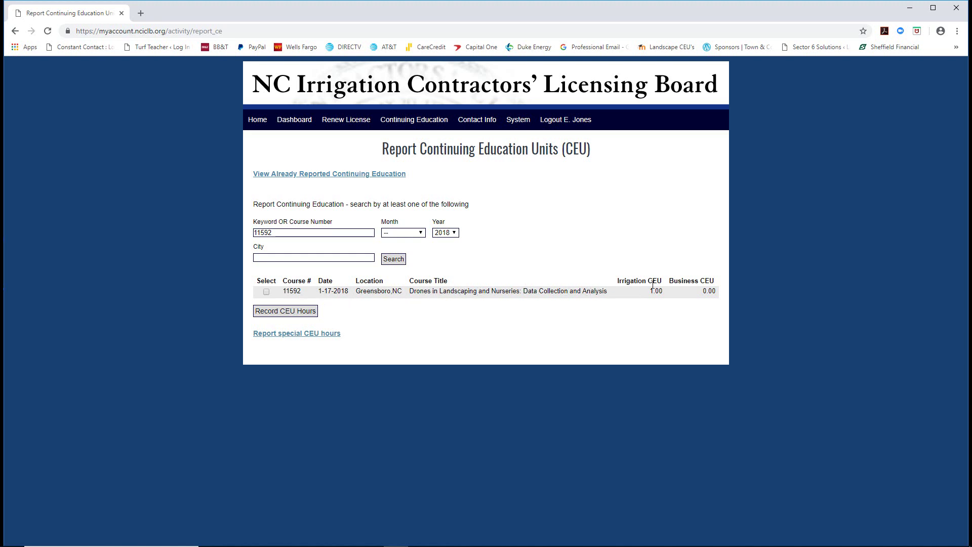
{"action": "left_click", "coordinate": [266, 292]}
{"action": "left_click", "coordinate": [285, 311]}
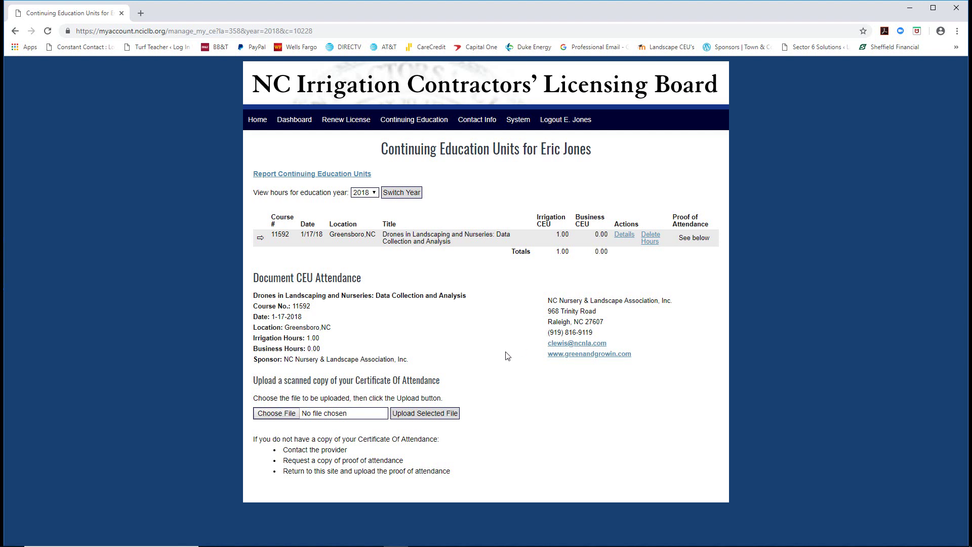
- Upload the 11592 certificate PDF from the Irrigation 2018 forms folder, then return to CEU reporting
{"action": "left_click", "coordinate": [273, 415]}
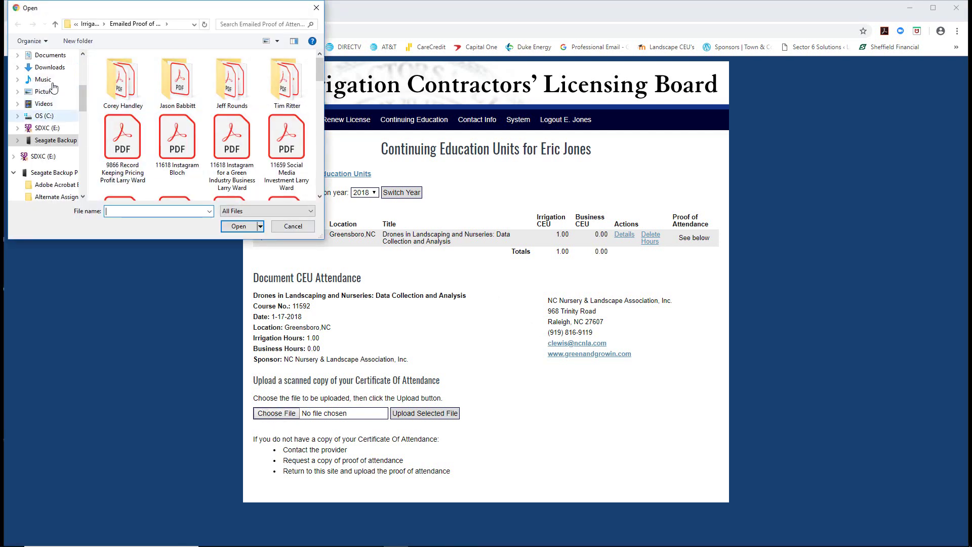
{"action": "scroll", "coordinate": [45, 76], "scroll_direction": "up", "scroll_amount": 4}
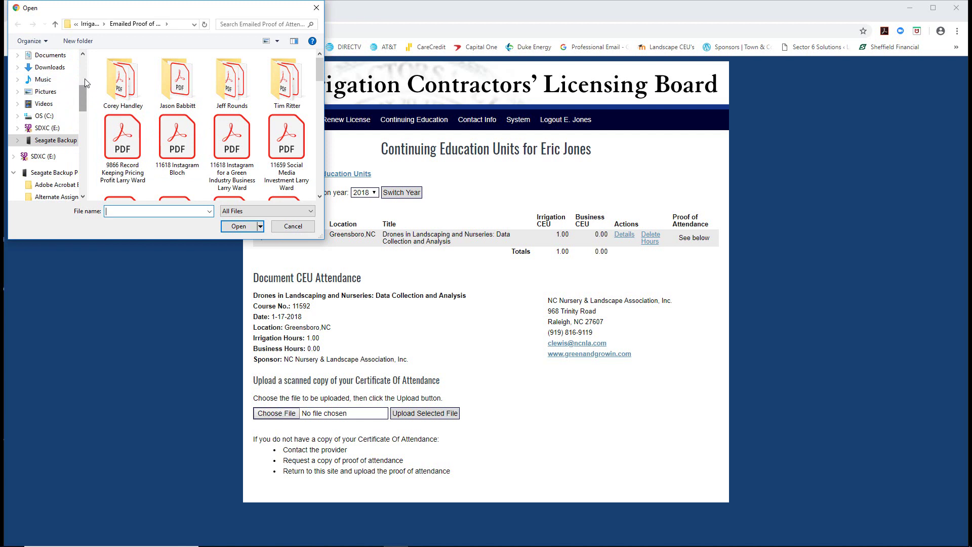
{"action": "left_click", "coordinate": [46, 75]}
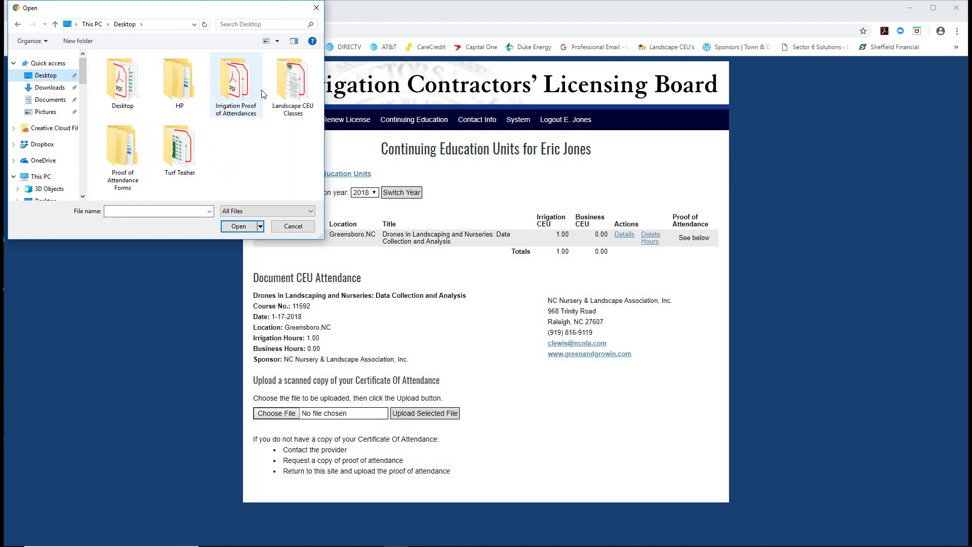
{"action": "double_click", "coordinate": [134, 152]}
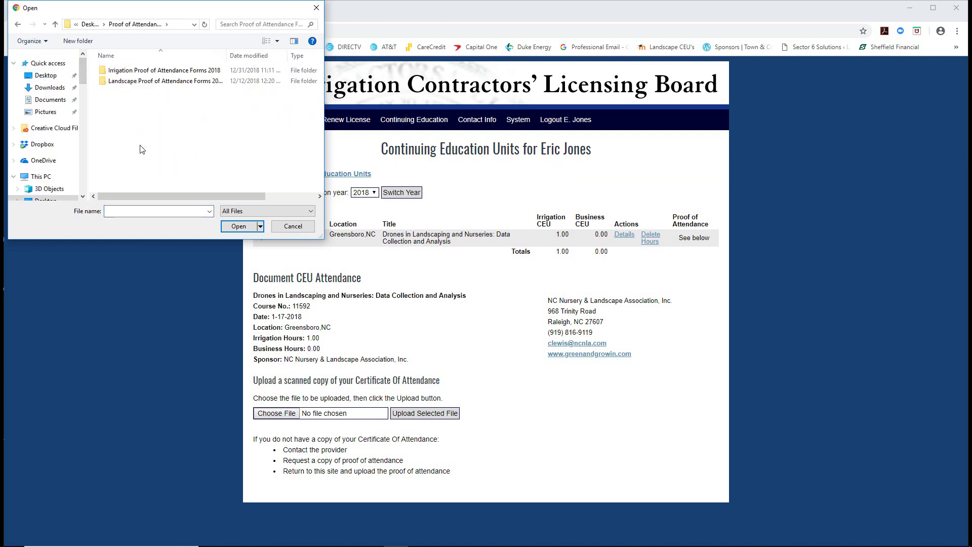
{"action": "double_click", "coordinate": [153, 72]}
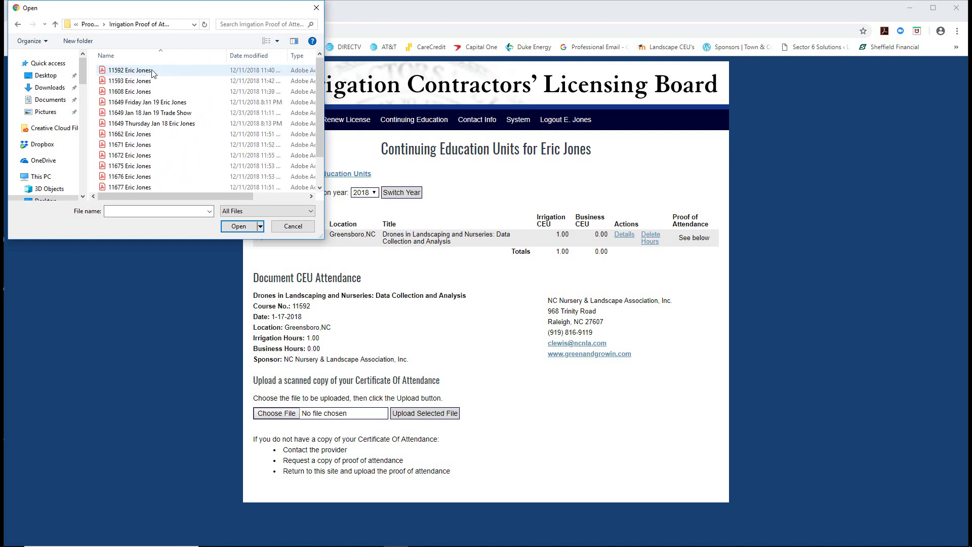
{"action": "left_click", "coordinate": [126, 74]}
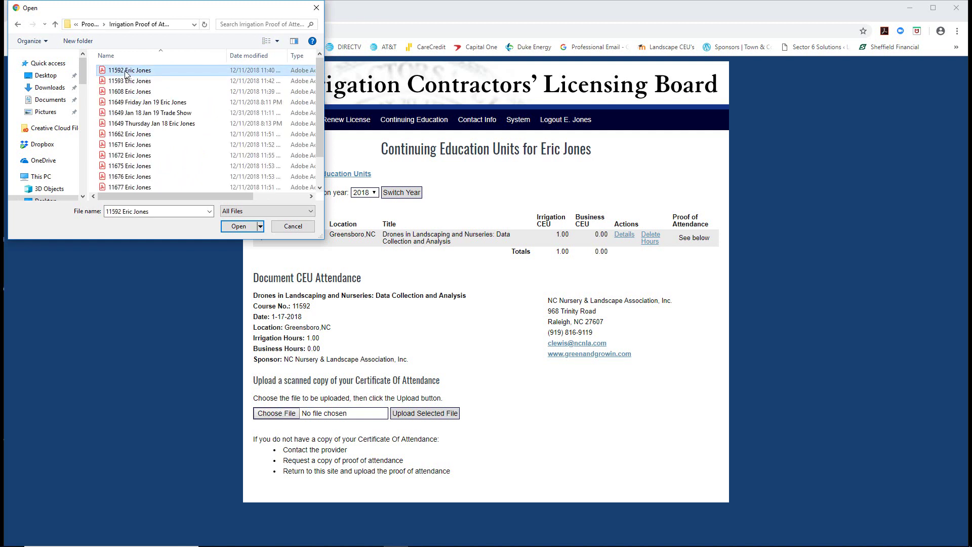
{"action": "left_click", "coordinate": [239, 227]}
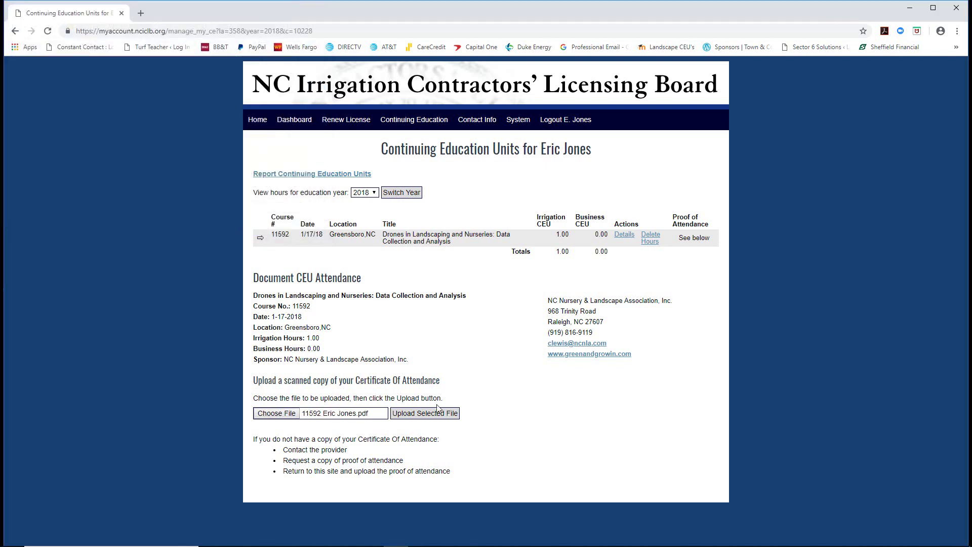
{"action": "left_click", "coordinate": [412, 414]}
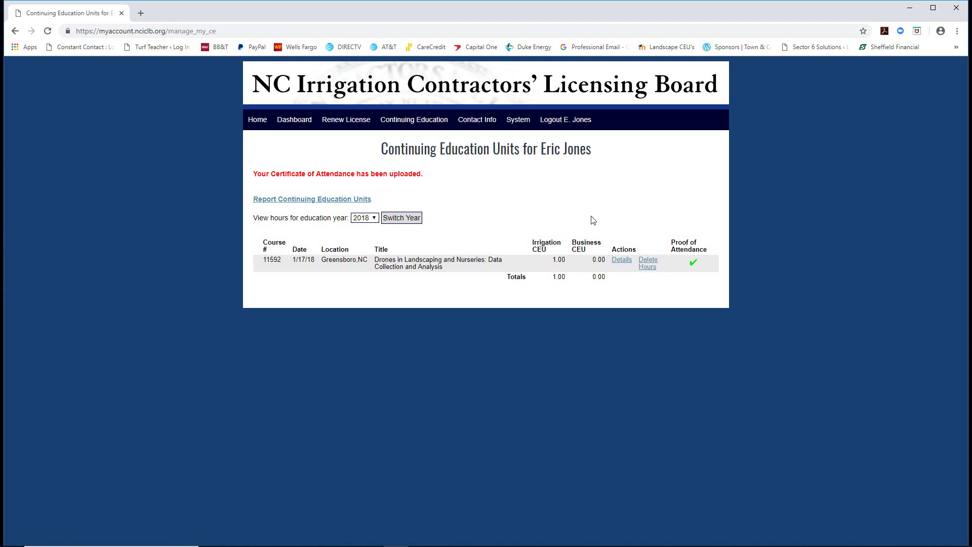
{"action": "left_click", "coordinate": [286, 203]}
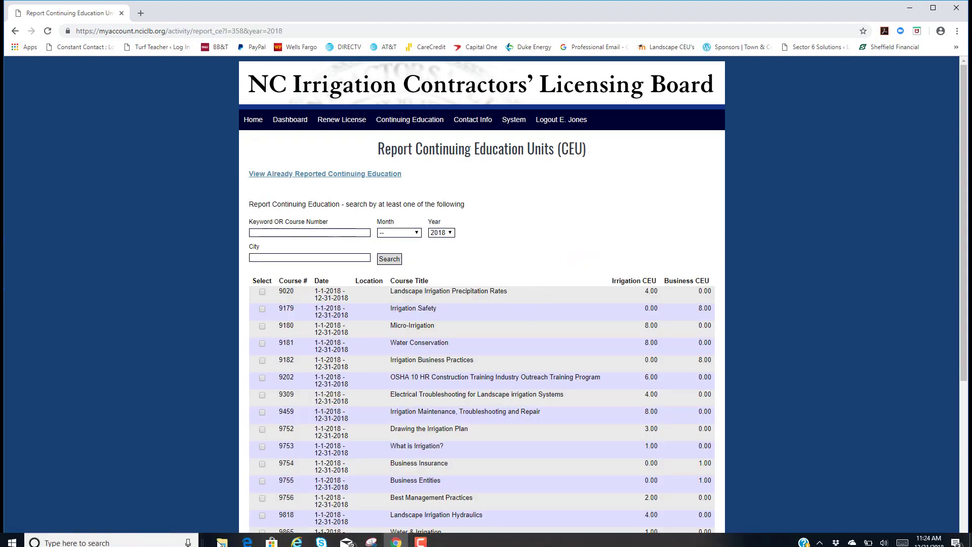
- Find course 11593, the i-Tree Design course, and record its CEU hours, bringing irrigation CEUs to 2.00
{"action": "left_click", "coordinate": [223, 538]}
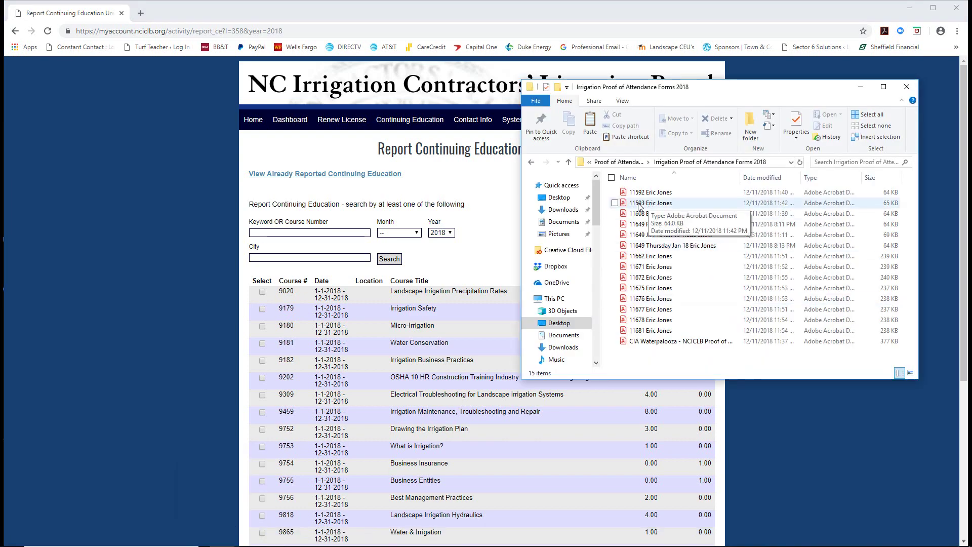
{"action": "left_click", "coordinate": [273, 234]}
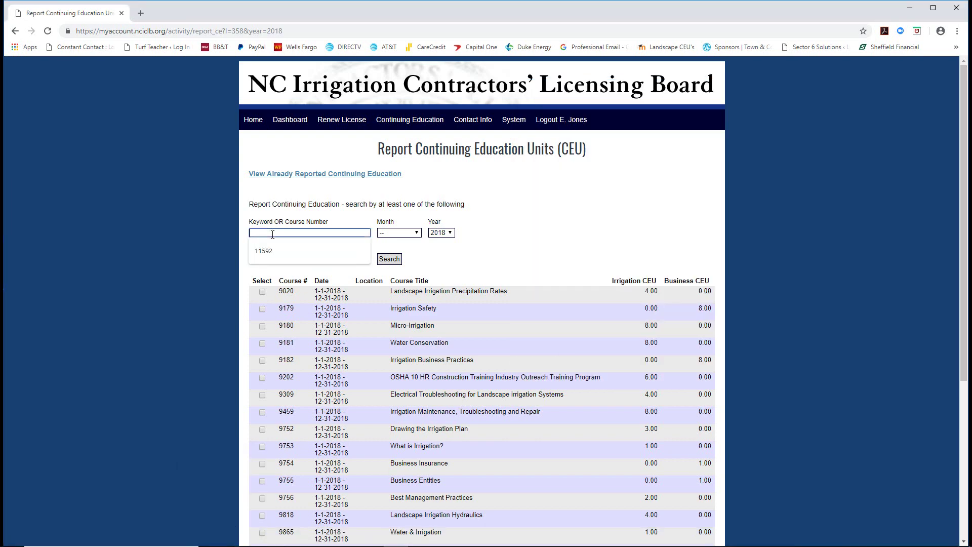
{"action": "type", "text": "11593"}
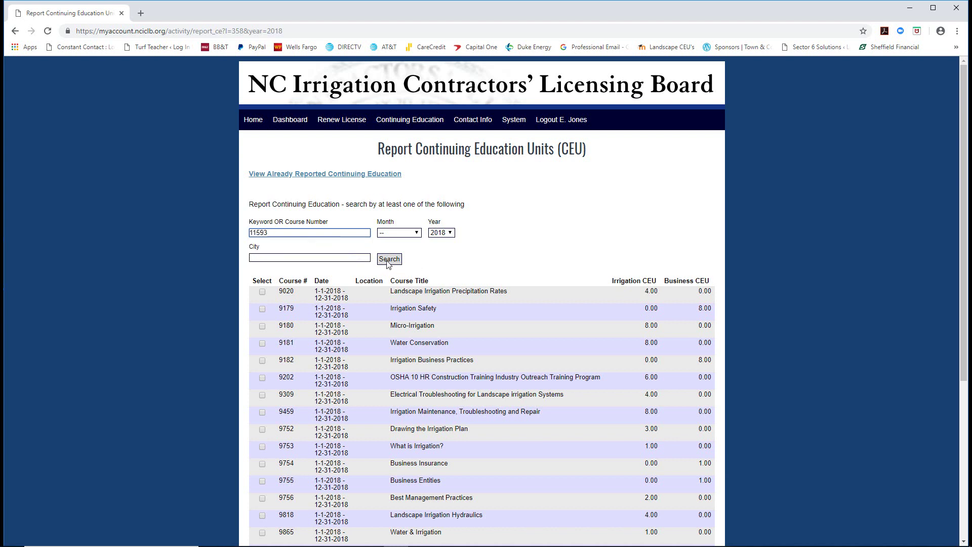
{"action": "left_click", "coordinate": [388, 261]}
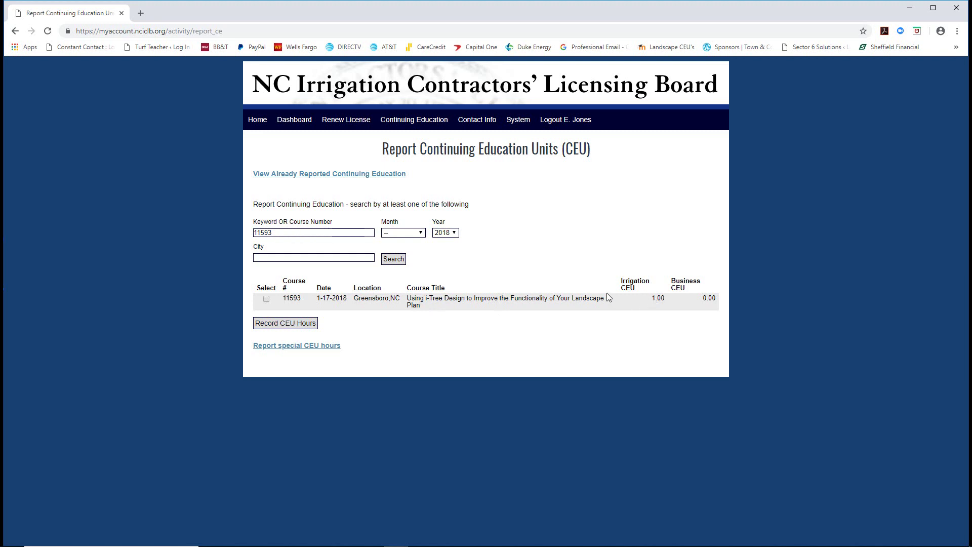
{"action": "left_click", "coordinate": [267, 299]}
{"action": "left_click", "coordinate": [285, 323]}
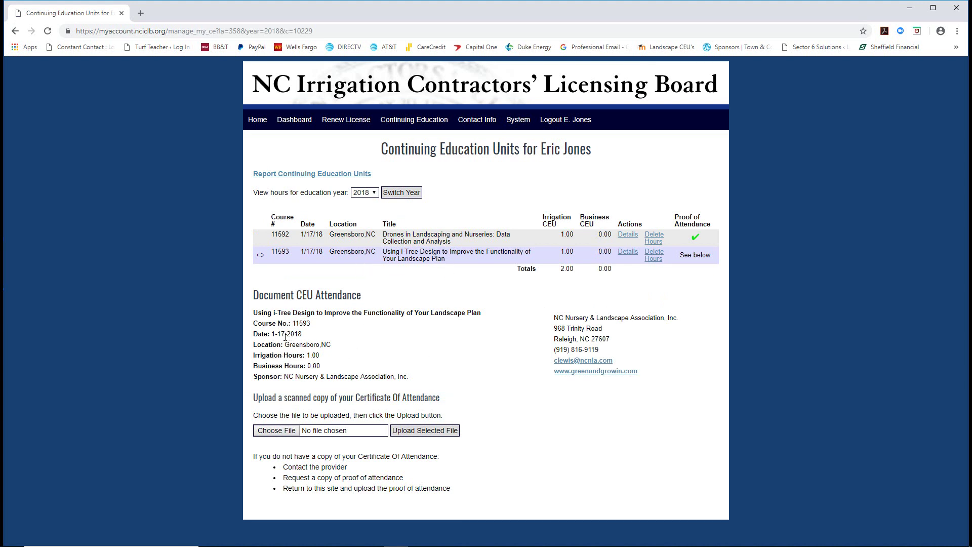
- Upload the 11593 certificate PDF and go back to the Report CEU course list
{"action": "left_click", "coordinate": [276, 430]}
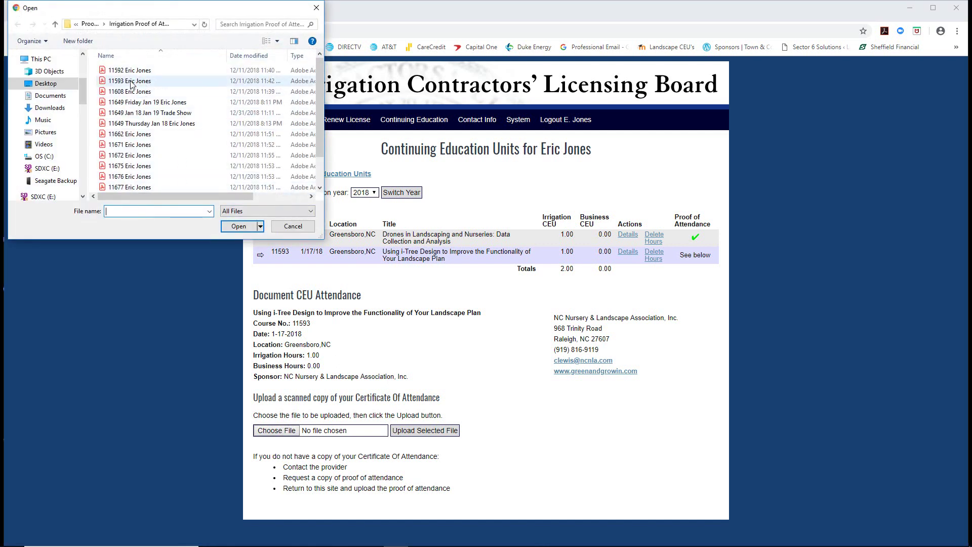
{"action": "left_click", "coordinate": [131, 82]}
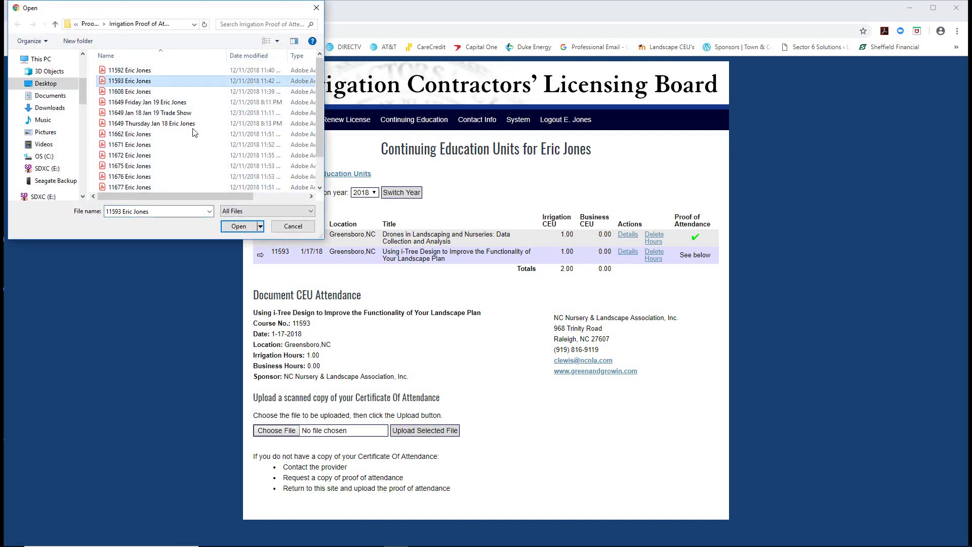
{"action": "left_click", "coordinate": [235, 227]}
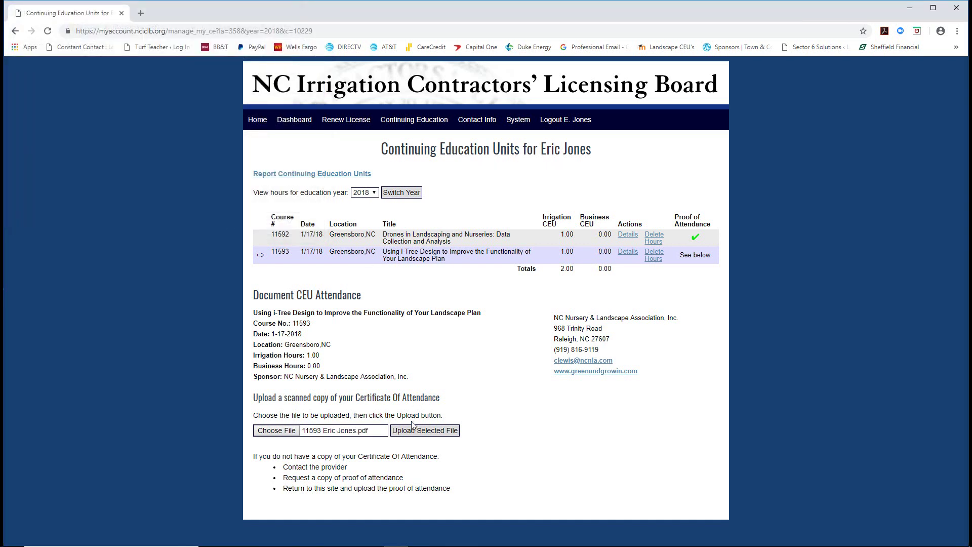
{"action": "left_click", "coordinate": [406, 429]}
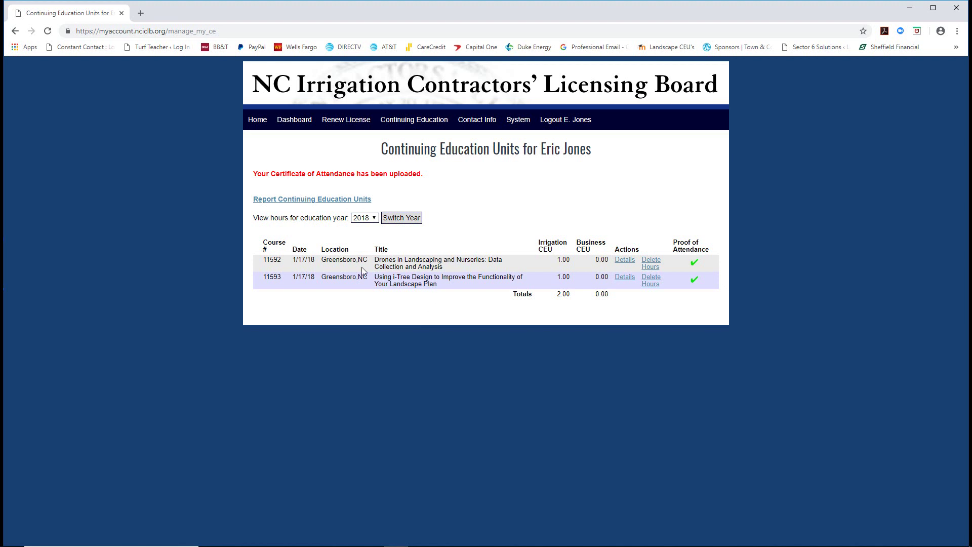
{"action": "left_click", "coordinate": [279, 200]}
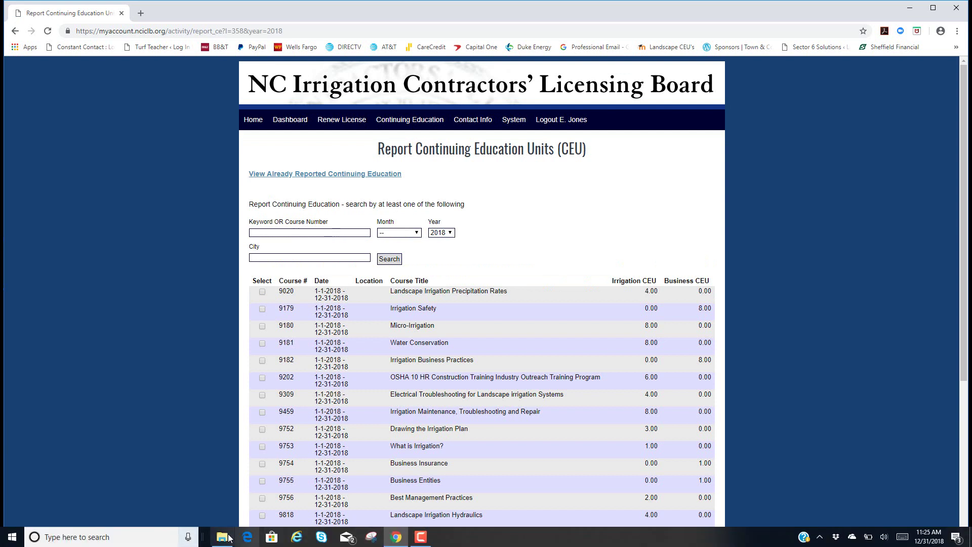
- Find course 11608, Business Acquisition: Buying without the Bank, and record its 1.00 business CEU
{"action": "left_click", "coordinate": [229, 538]}
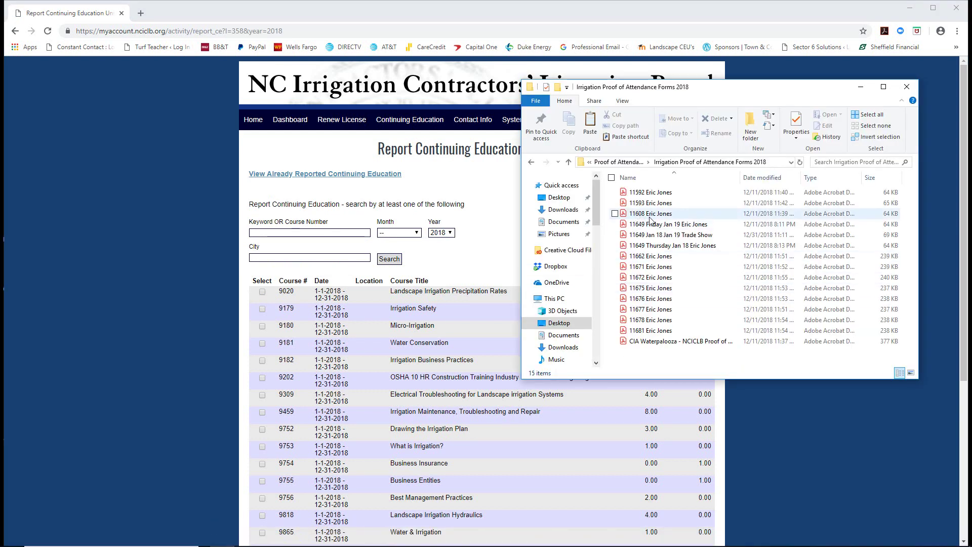
{"action": "left_click", "coordinate": [265, 232]}
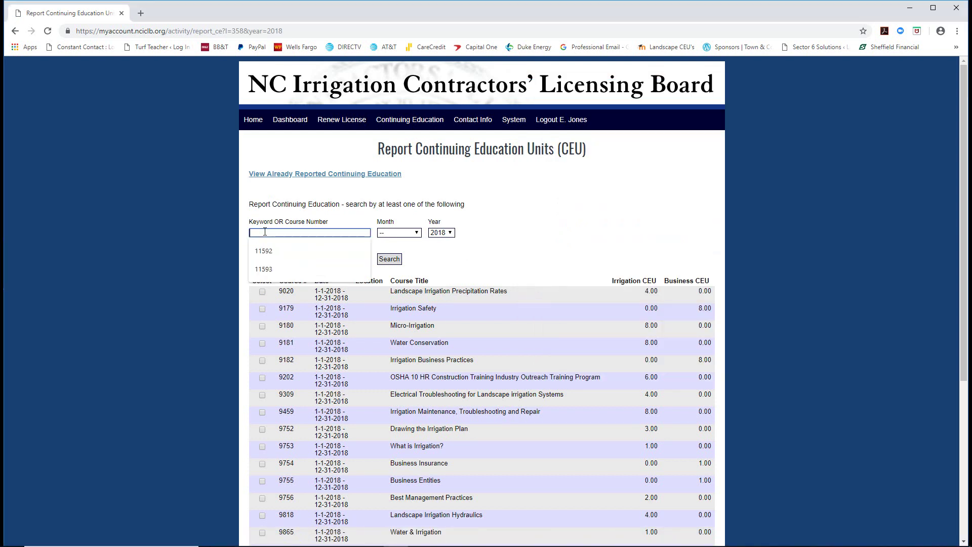
{"action": "type", "text": "11608"}
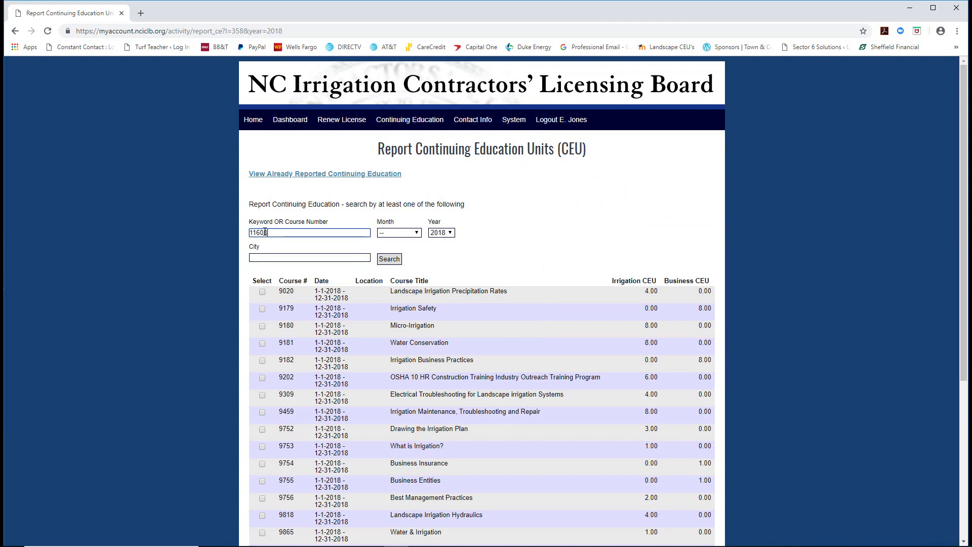
{"action": "left_click", "coordinate": [384, 260]}
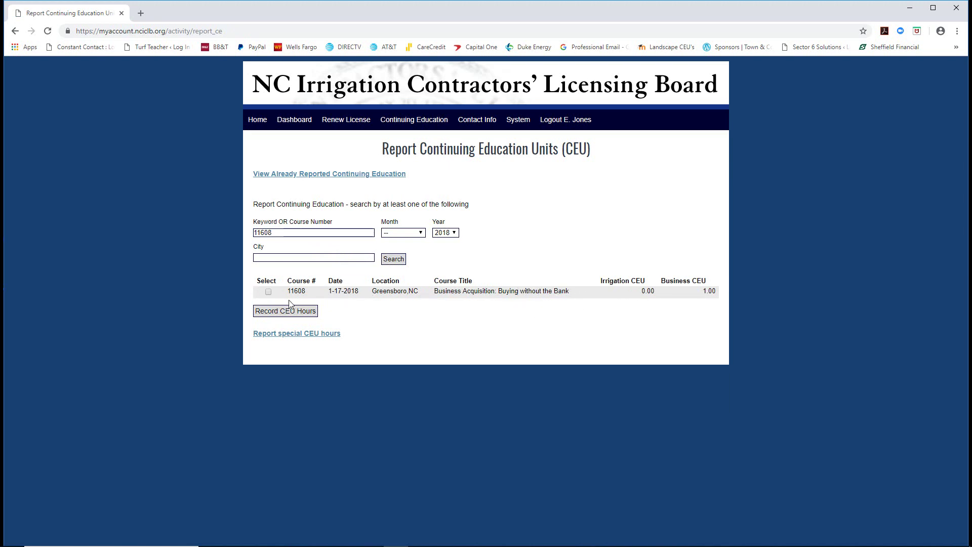
{"action": "left_click", "coordinate": [268, 292]}
{"action": "left_click", "coordinate": [274, 315]}
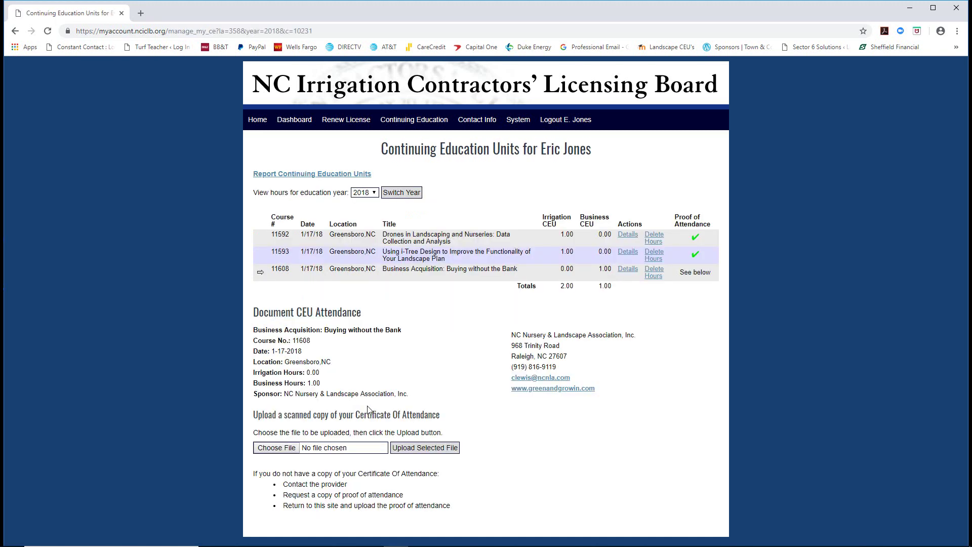
- Upload the 11608 attendance certificate PDF as course 11608's proof of attendance
{"action": "left_click", "coordinate": [276, 447]}
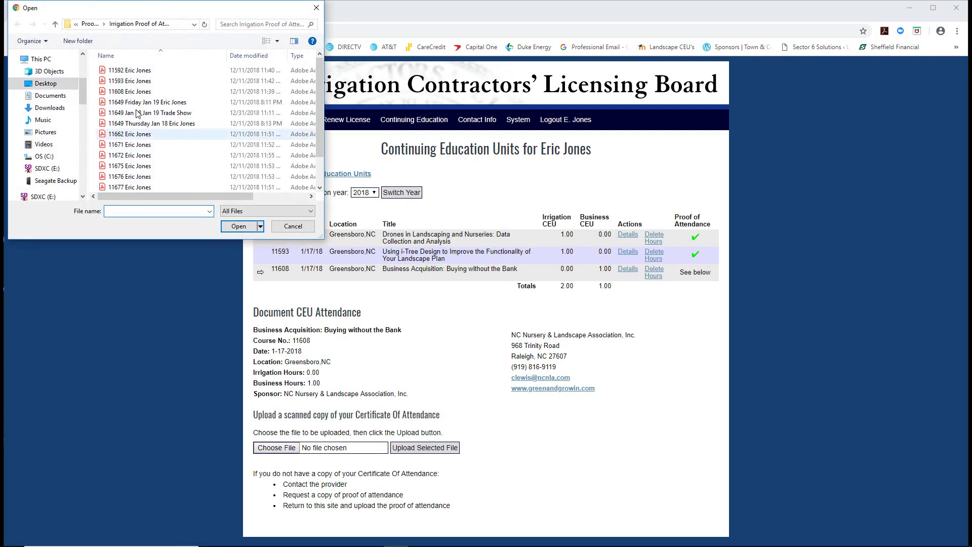
{"action": "left_click", "coordinate": [131, 91]}
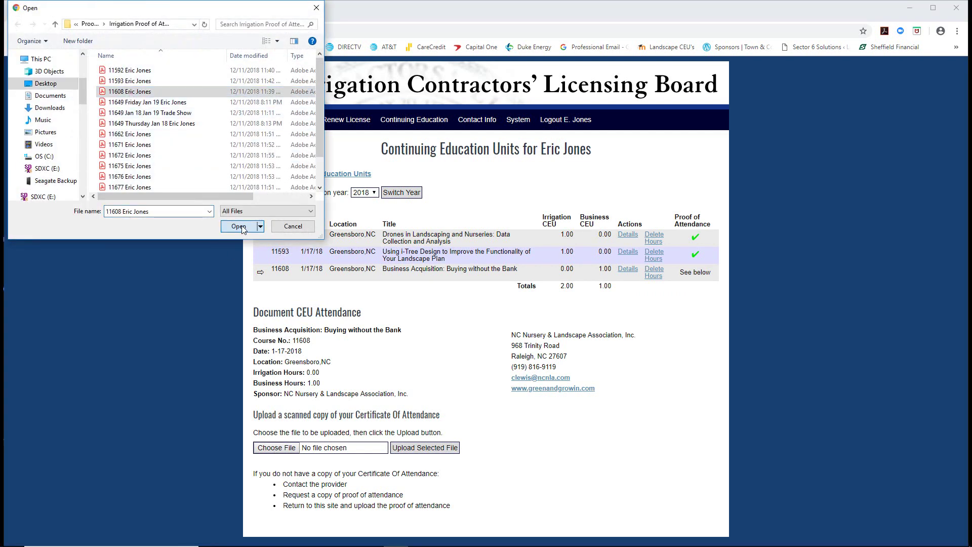
{"action": "left_click", "coordinate": [242, 228]}
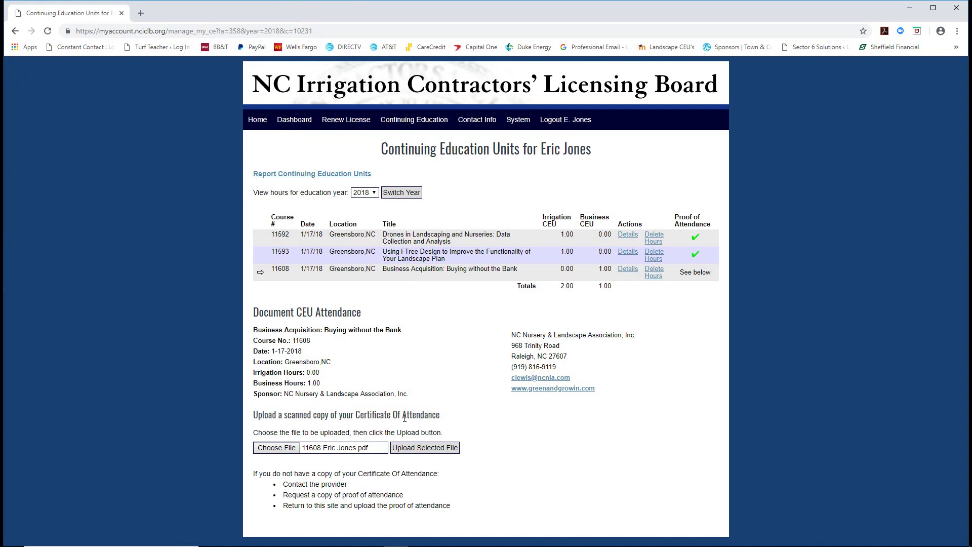
{"action": "left_click", "coordinate": [411, 449]}
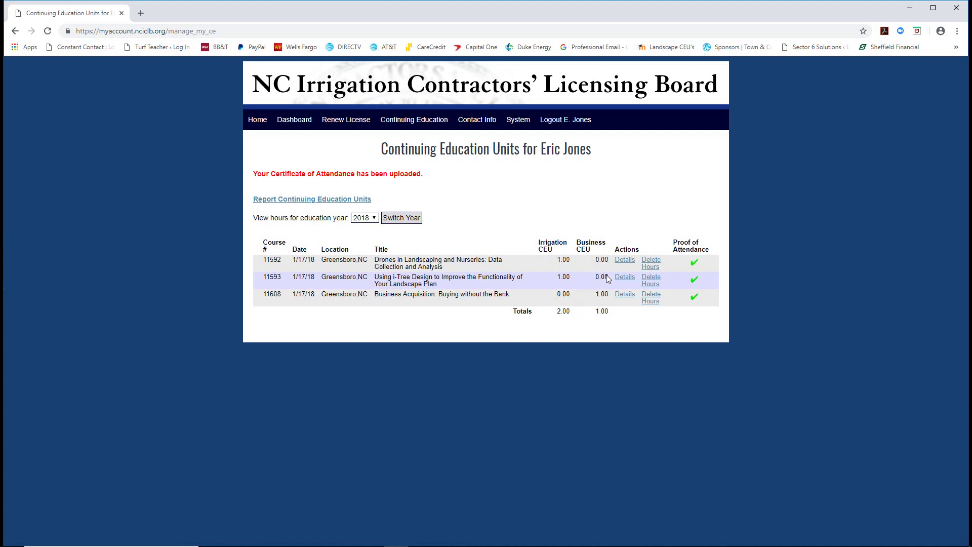
- Search course number 11649 and select 2018 Green & Growin Marketplace for reporting
{"action": "left_click", "coordinate": [288, 201]}
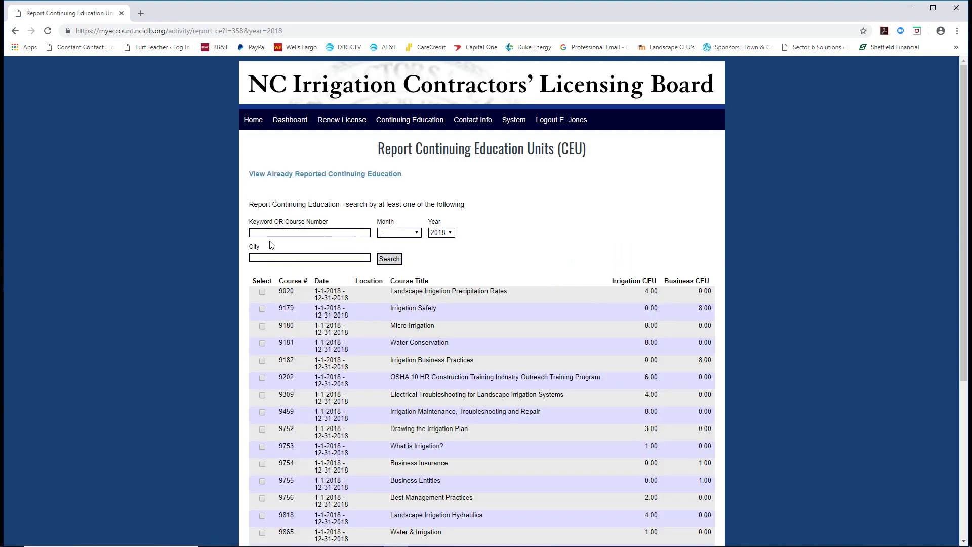
{"action": "left_click", "coordinate": [263, 232]}
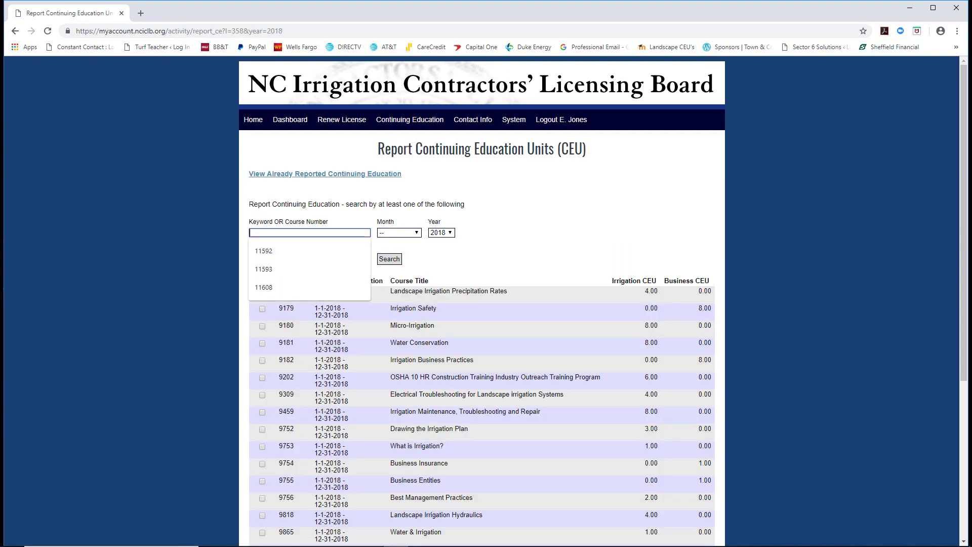
{"action": "left_click", "coordinate": [222, 538]}
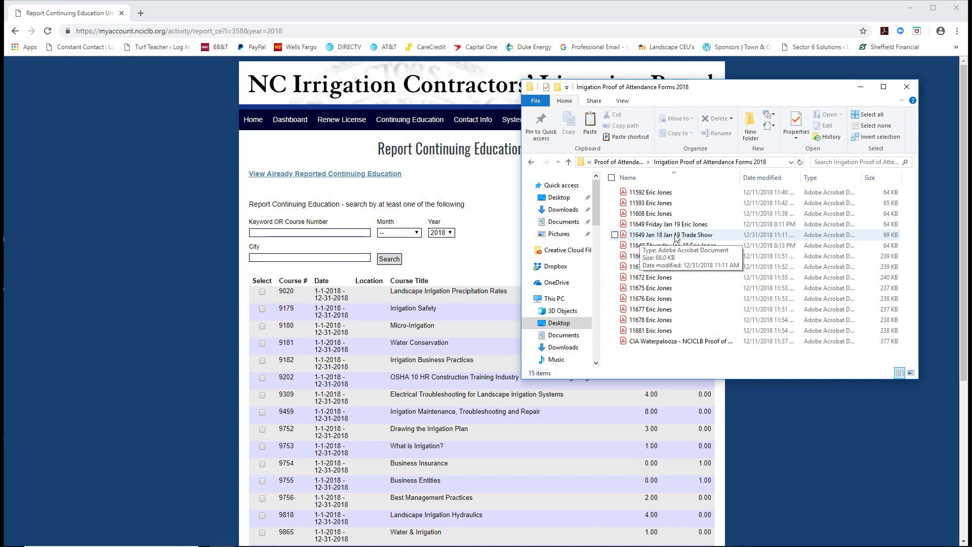
{"action": "left_click", "coordinate": [304, 233]}
{"action": "type", "text": "11649"}
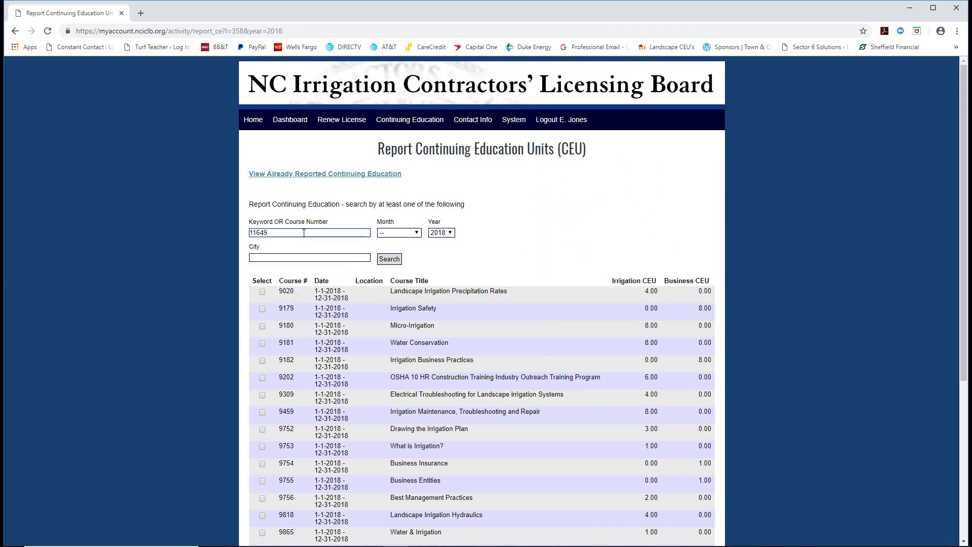
{"action": "left_click", "coordinate": [388, 261]}
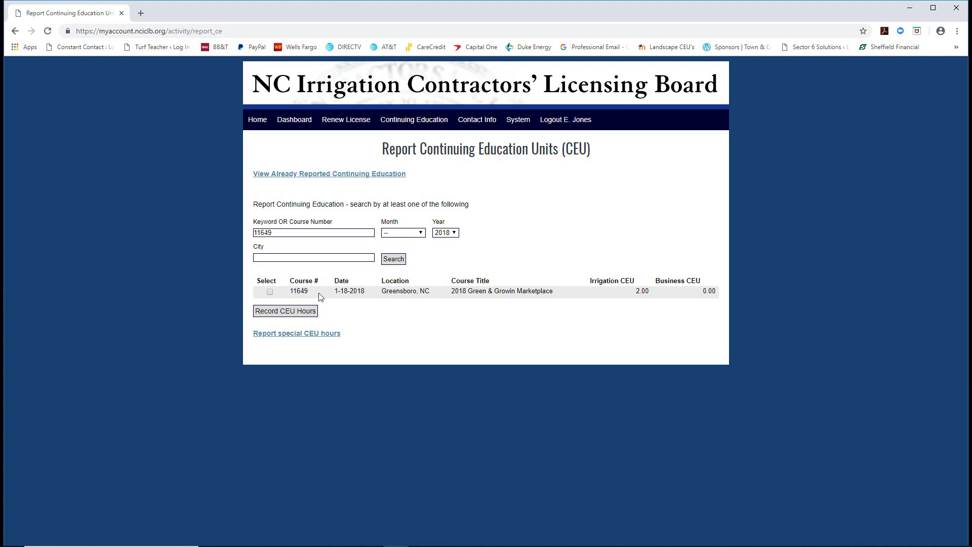
{"action": "left_click", "coordinate": [271, 293]}
- Record course 11649's CEU hours and upload the 11649 Jan 18 Jan 19 Trade Show certificate PDF
{"action": "left_click", "coordinate": [284, 312]}
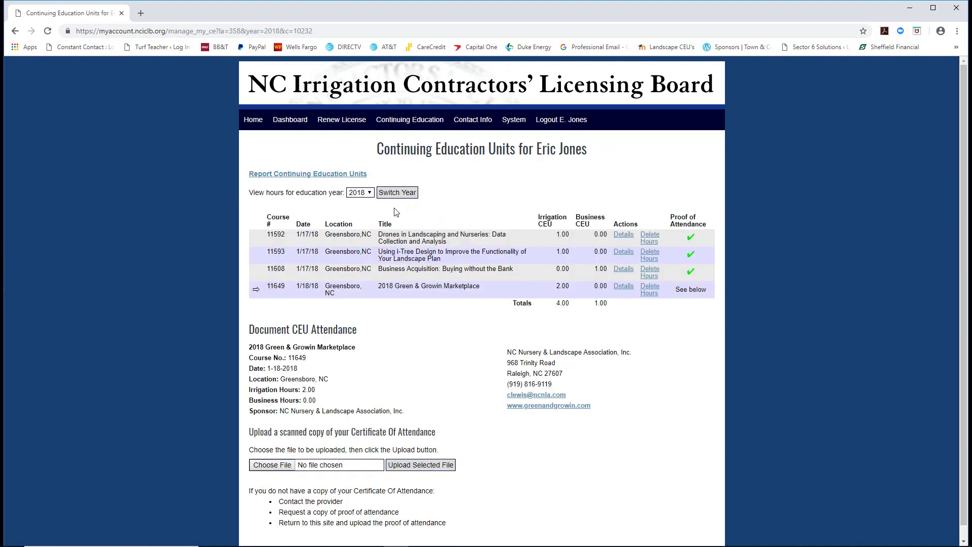
{"action": "left_click", "coordinate": [272, 465]}
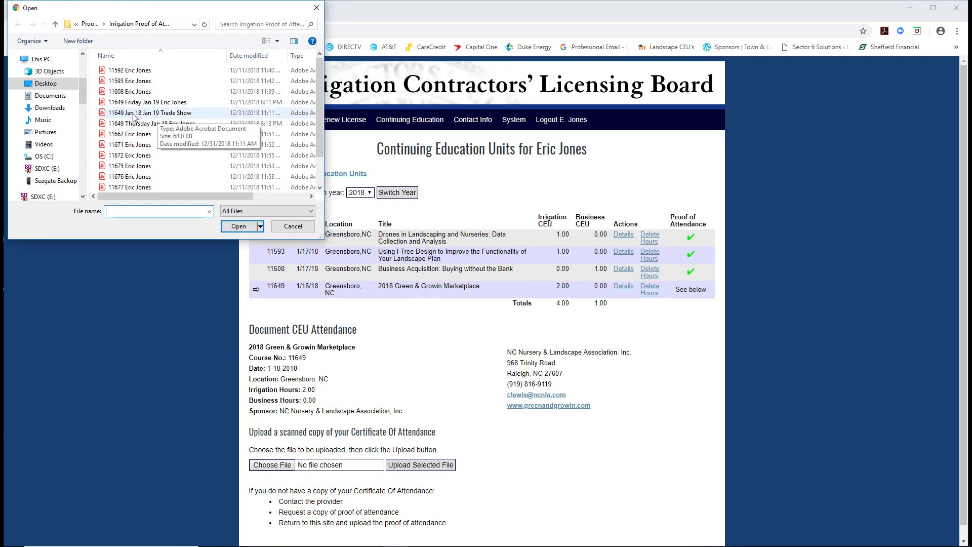
{"action": "left_click", "coordinate": [168, 114]}
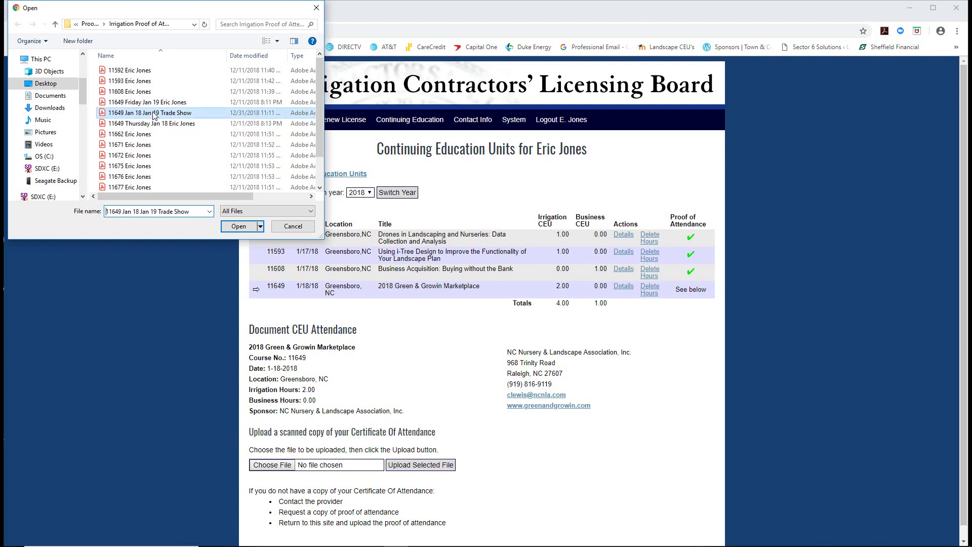
{"action": "left_click", "coordinate": [236, 227]}
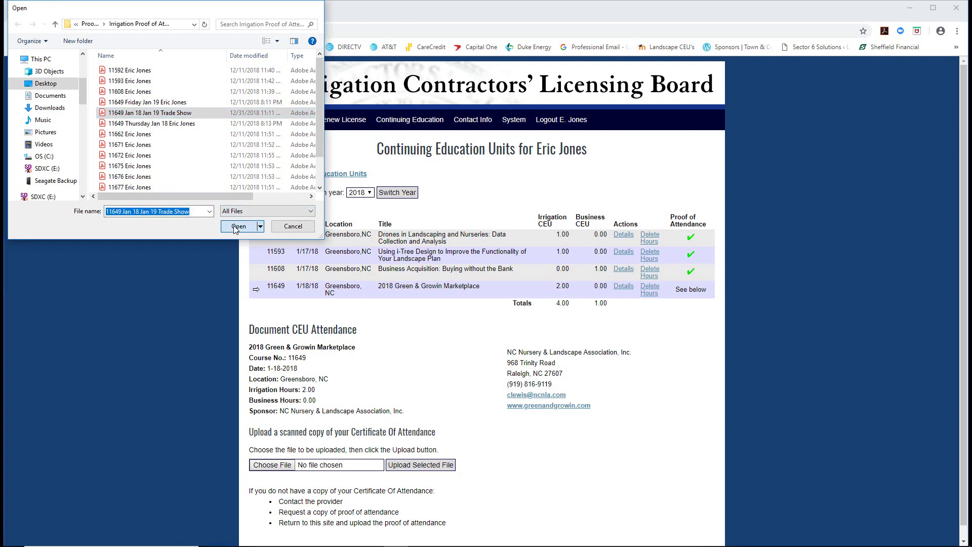
{"action": "left_click", "coordinate": [403, 467]}
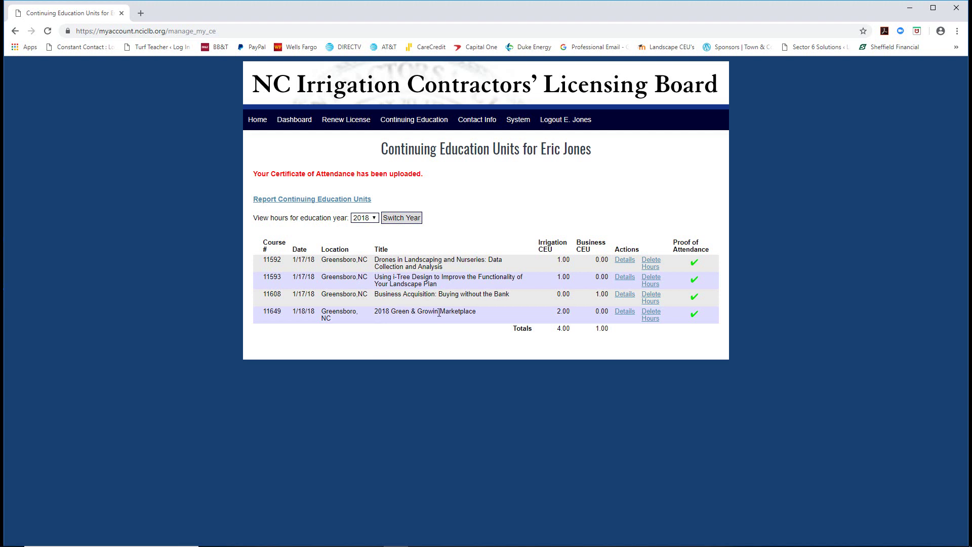
- Search the Report Continuing Education Units page for course number 11662
{"action": "left_click", "coordinate": [302, 199]}
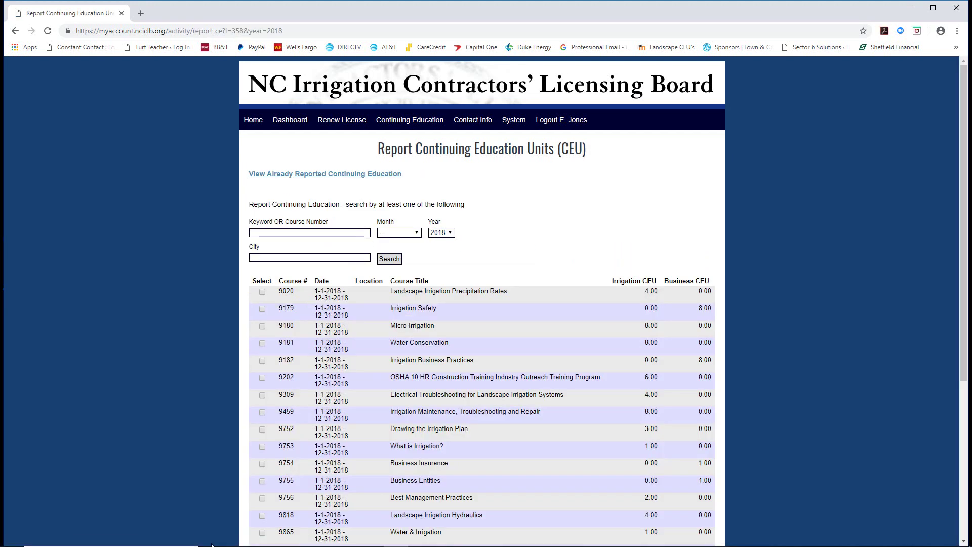
{"action": "left_click", "coordinate": [222, 536]}
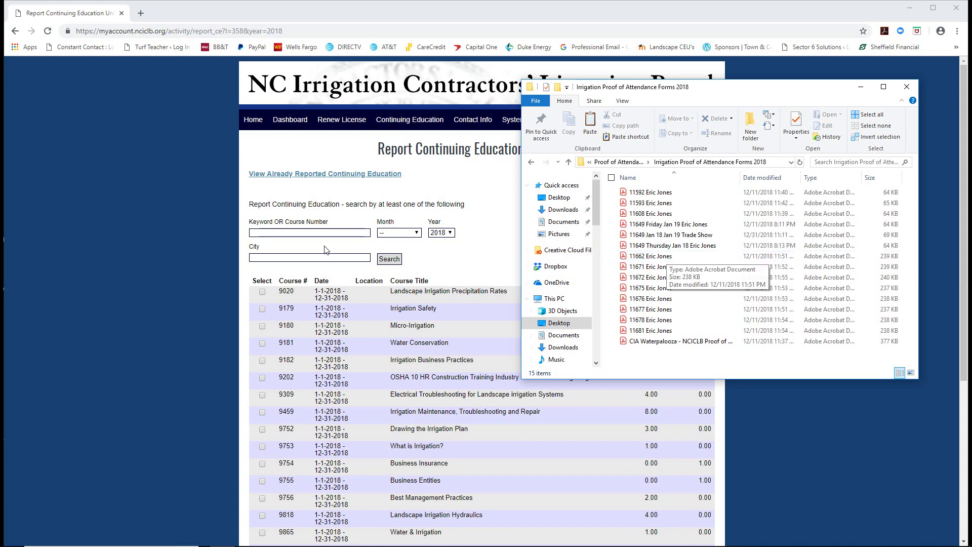
{"action": "left_click", "coordinate": [269, 233]}
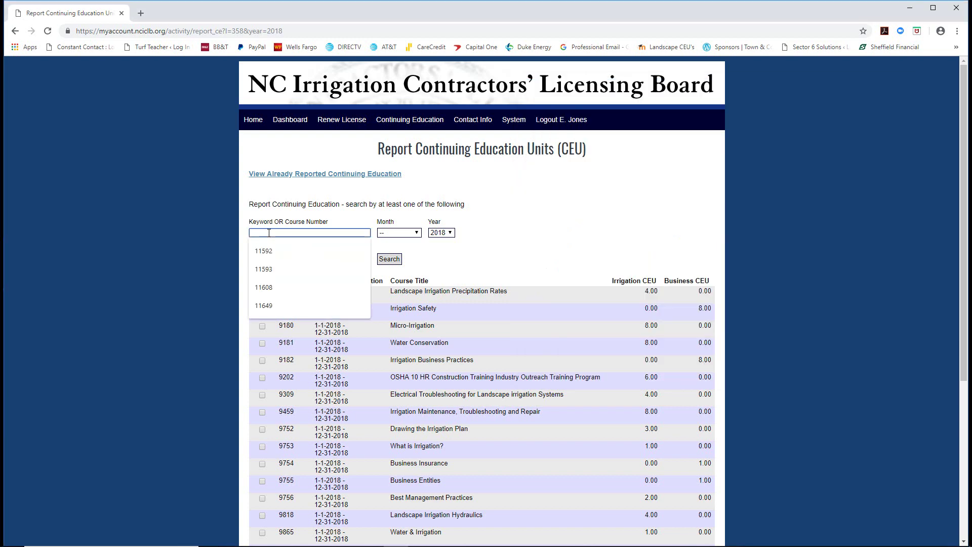
{"action": "type", "text": "11662"}
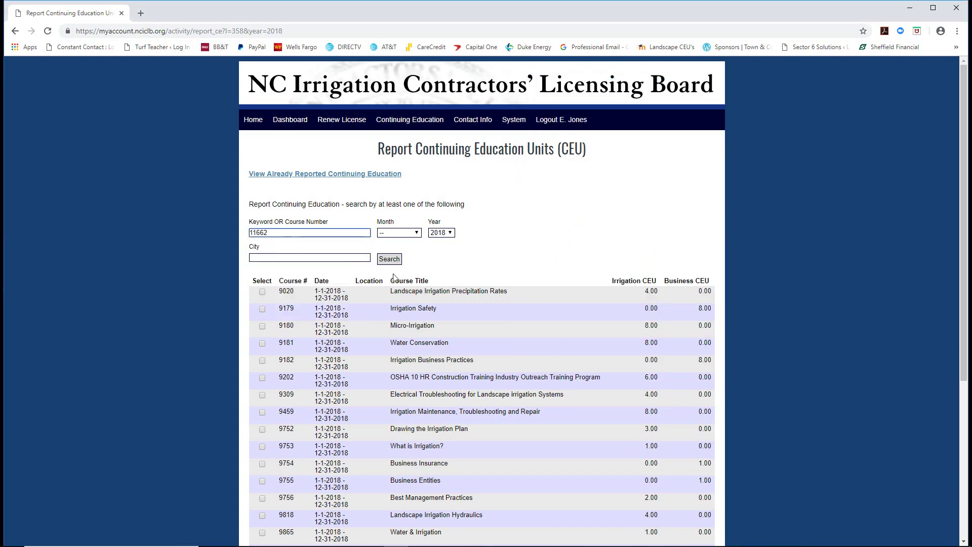
{"action": "left_click", "coordinate": [399, 259]}
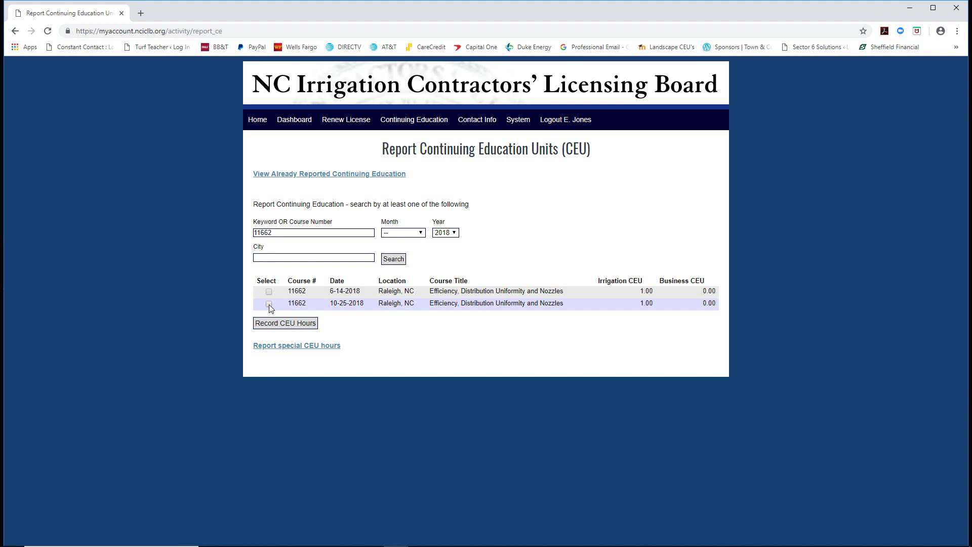
- Record hours for the 10-25-2018 session of 11662 and attach its certificate PDF
{"action": "left_click", "coordinate": [289, 326]}
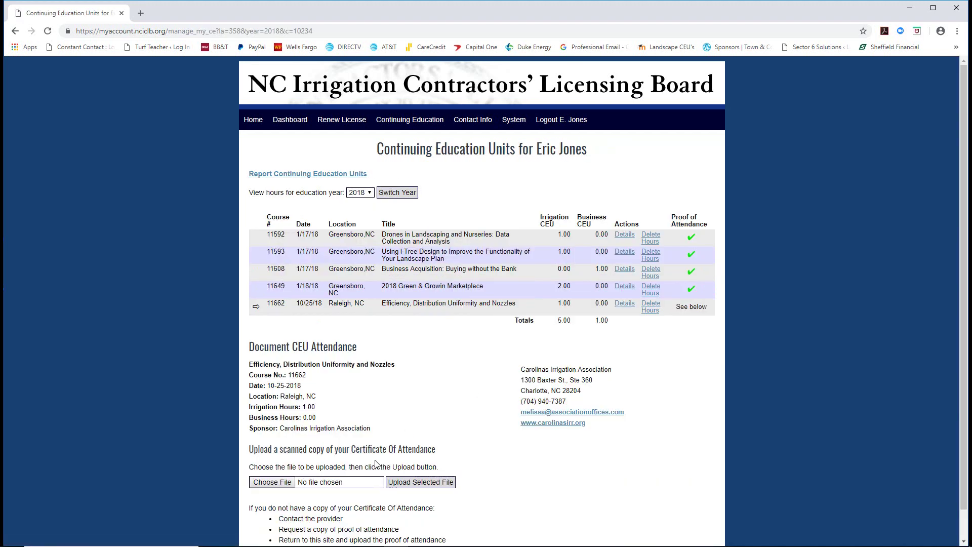
{"action": "left_click", "coordinate": [276, 484]}
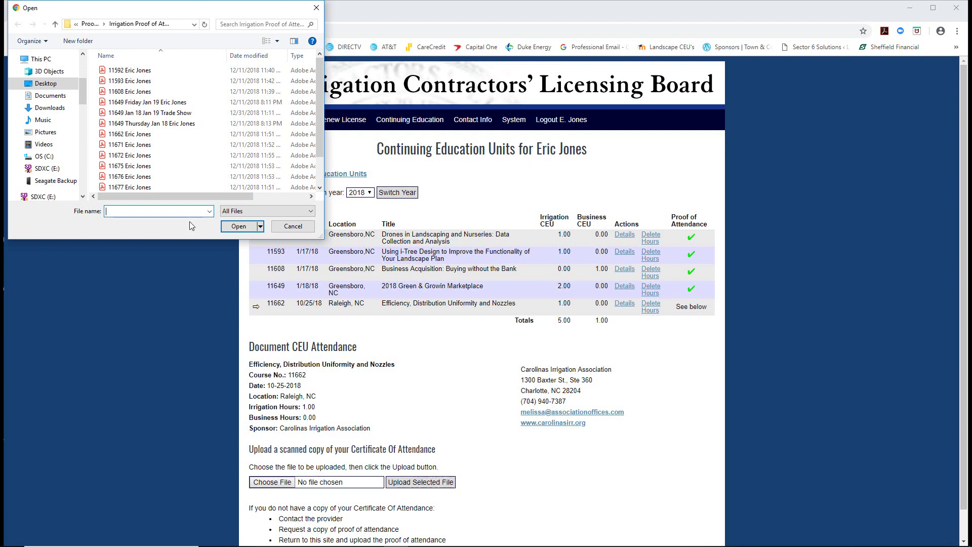
{"action": "left_click", "coordinate": [128, 136]}
{"action": "left_click", "coordinate": [238, 227]}
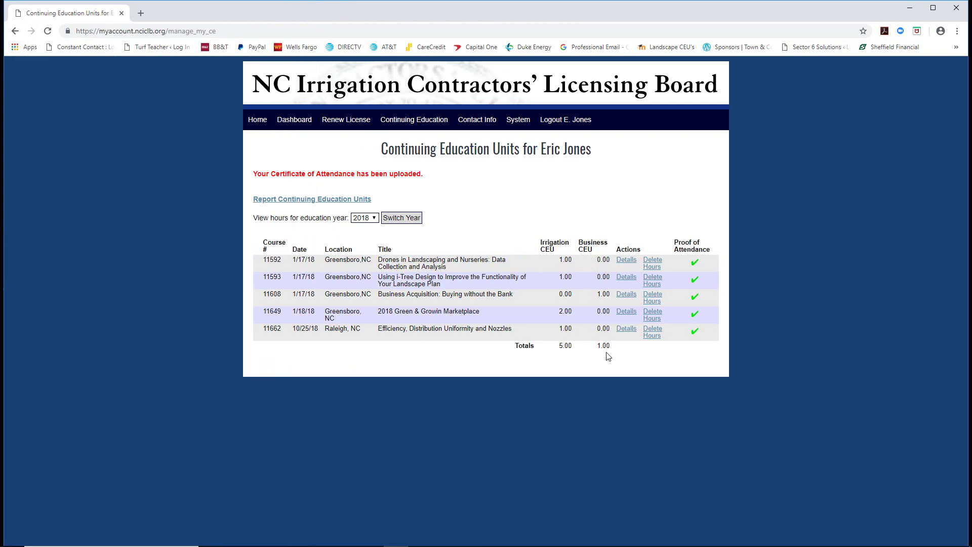
- Search course number 11671 and select it for recording
{"action": "left_click", "coordinate": [314, 200]}
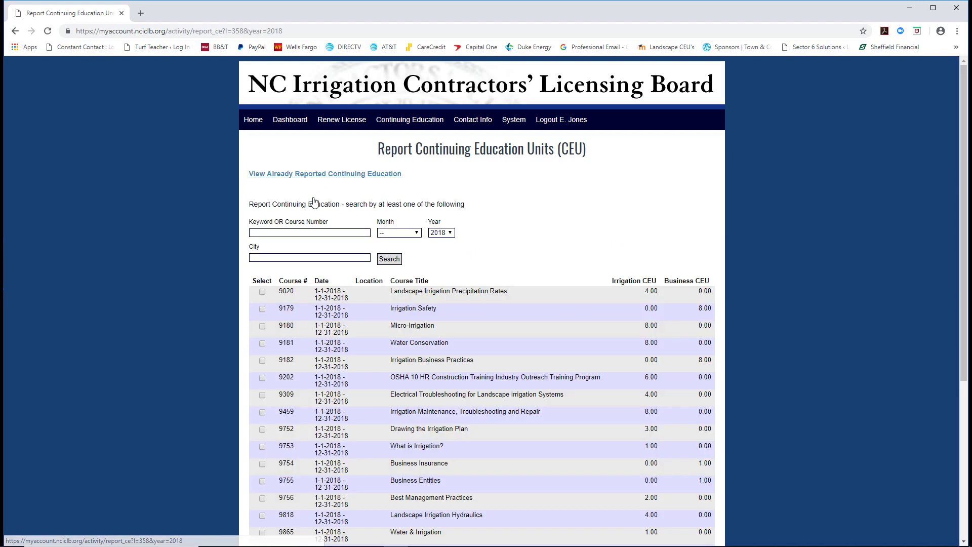
{"action": "left_click", "coordinate": [258, 233]}
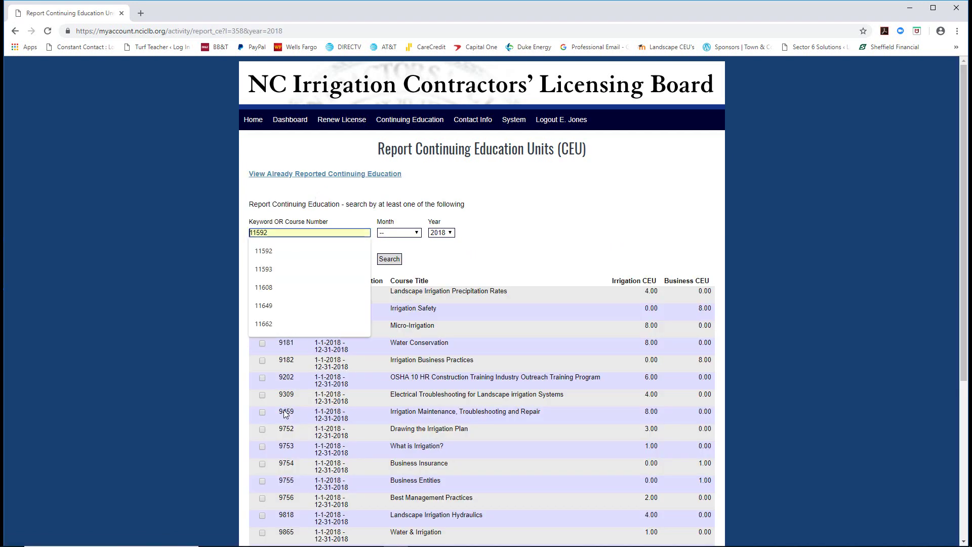
{"action": "left_click", "coordinate": [223, 538]}
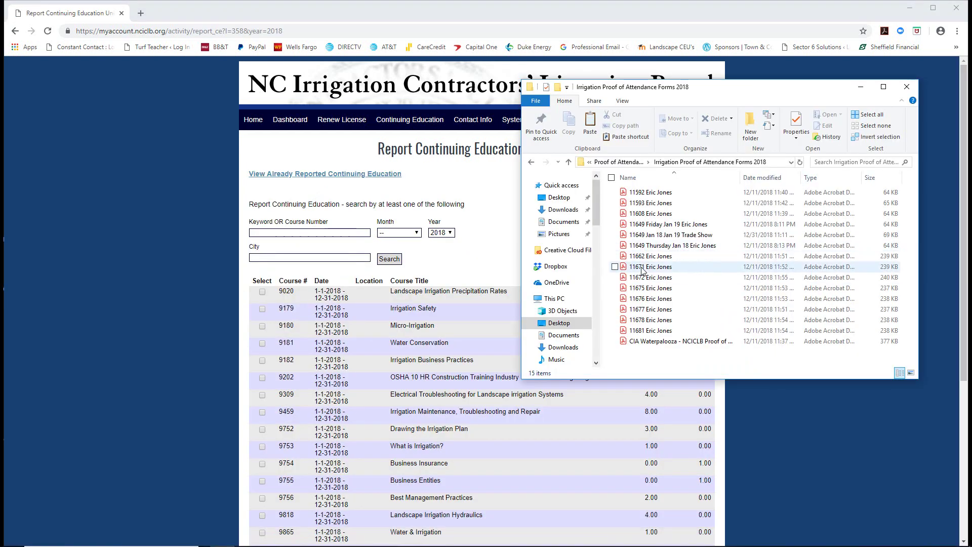
{"action": "left_click", "coordinate": [278, 235]}
{"action": "type", "text": "11671"}
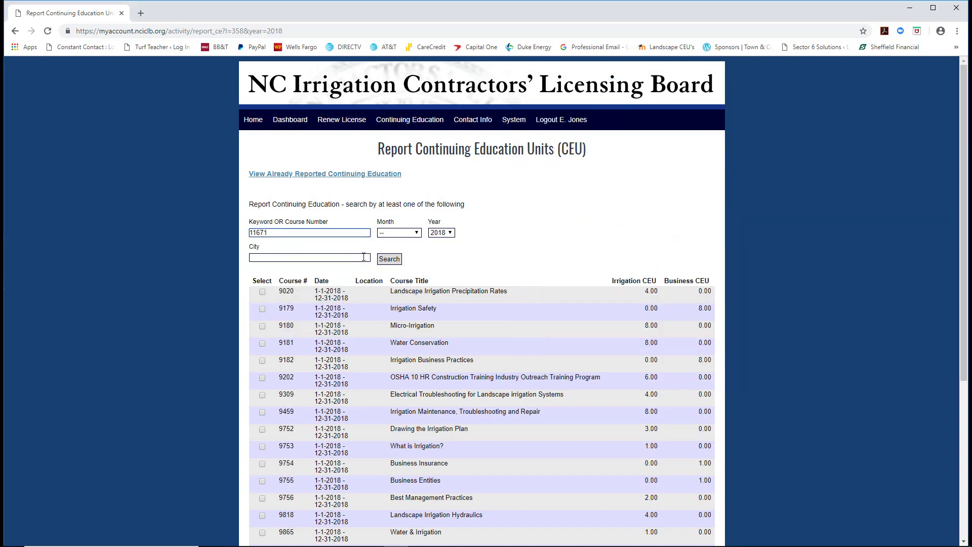
{"action": "left_click", "coordinate": [390, 259]}
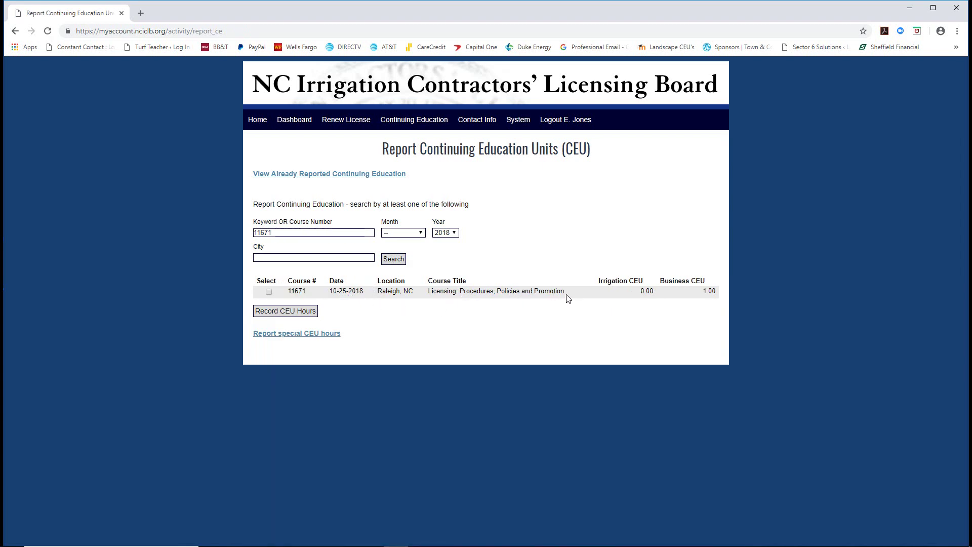
{"action": "left_click", "coordinate": [269, 292]}
- Record course 11671's CEU hours and upload its 11671 certificate PDF
{"action": "left_click", "coordinate": [283, 312]}
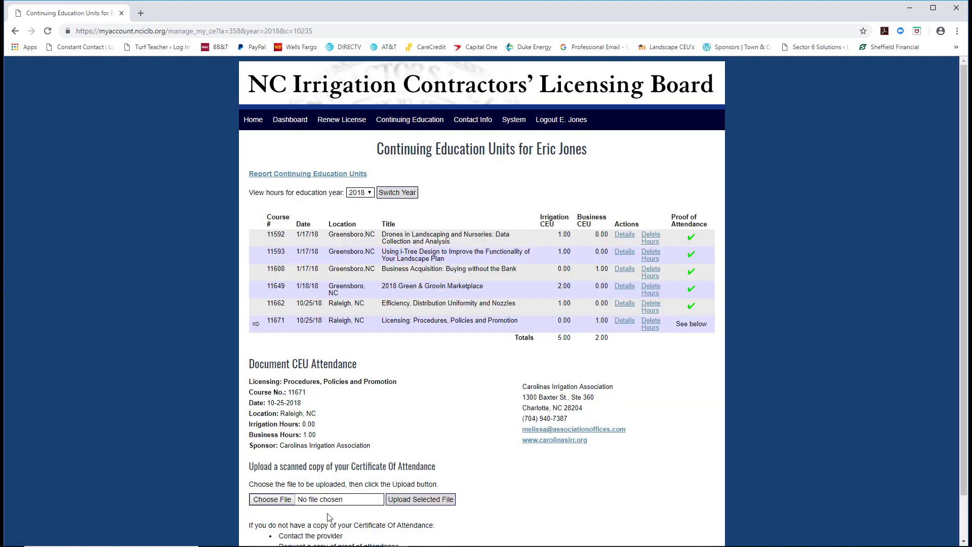
{"action": "left_click", "coordinate": [272, 500]}
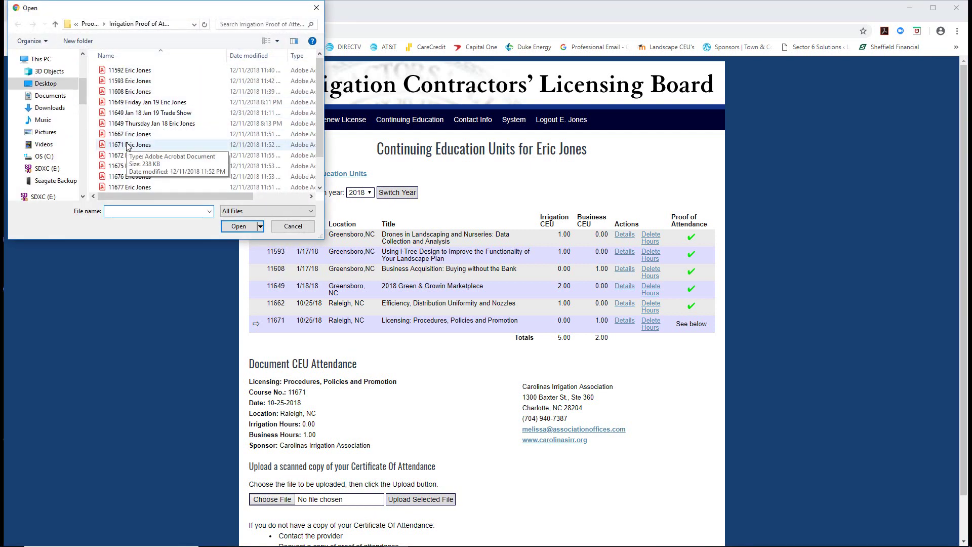
{"action": "left_click", "coordinate": [127, 146]}
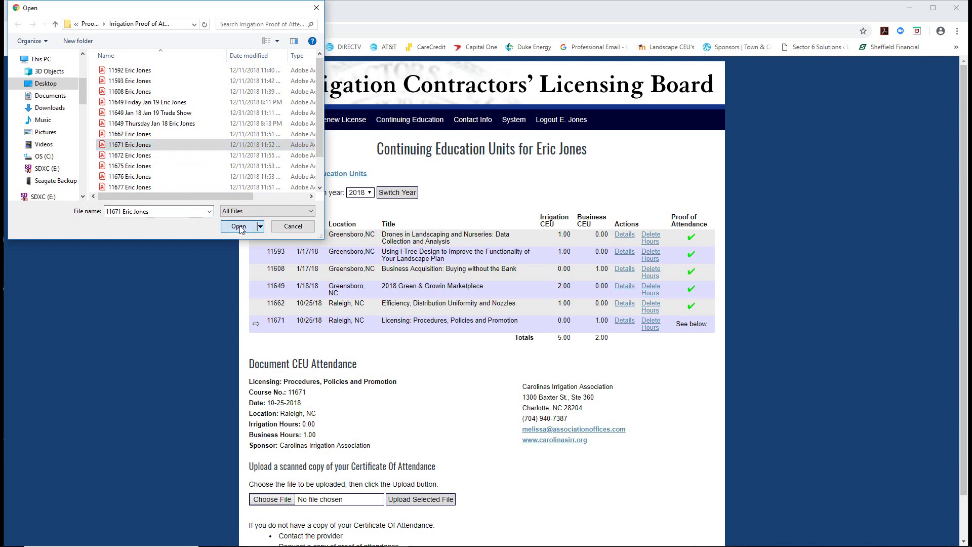
{"action": "left_click", "coordinate": [239, 227]}
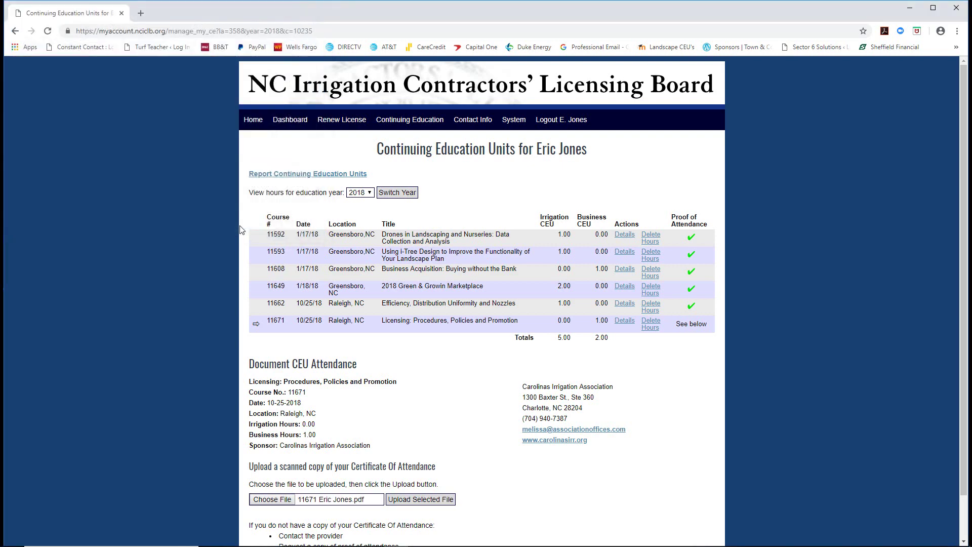
{"action": "left_click", "coordinate": [432, 501]}
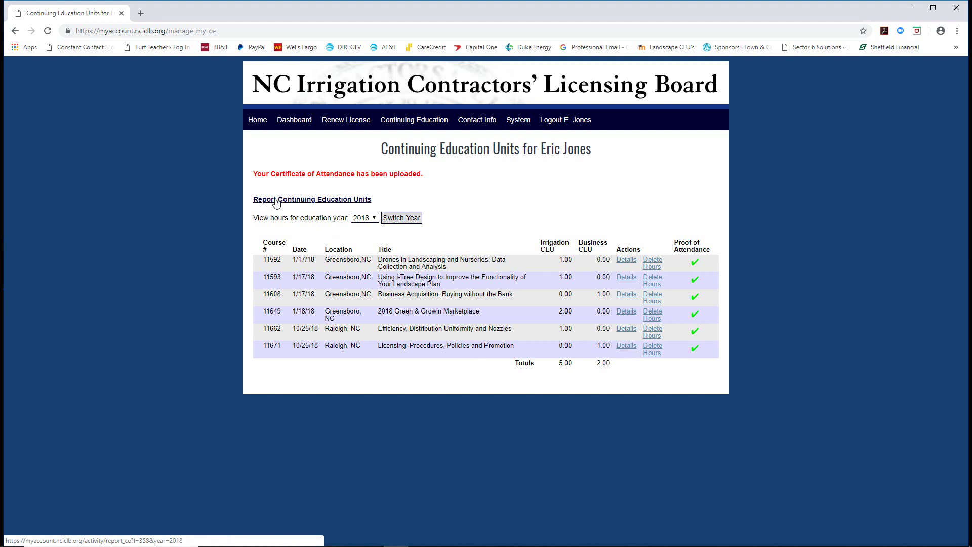
- Search course number 11672 and select Selling Irrigation Efficiency with ROI
{"action": "left_click", "coordinate": [276, 201]}
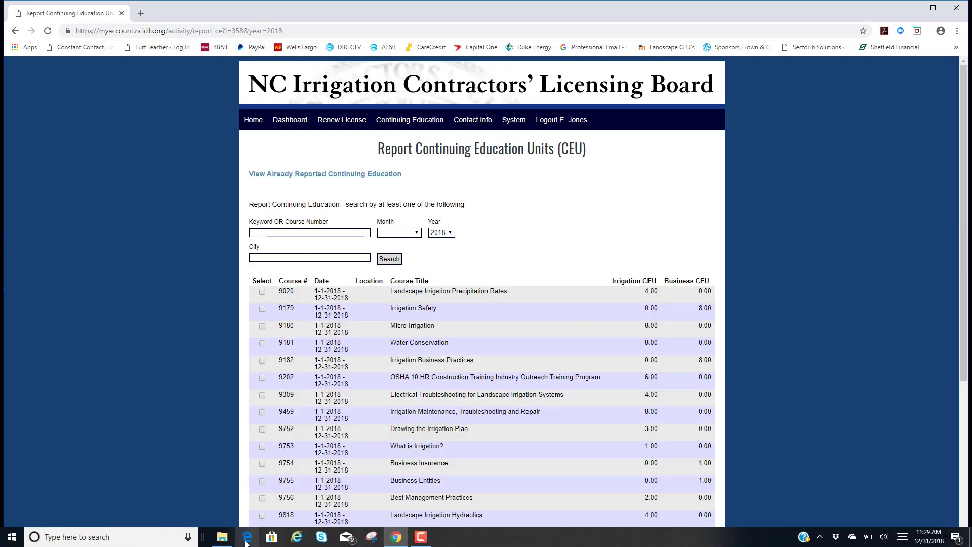
{"action": "left_click", "coordinate": [222, 538]}
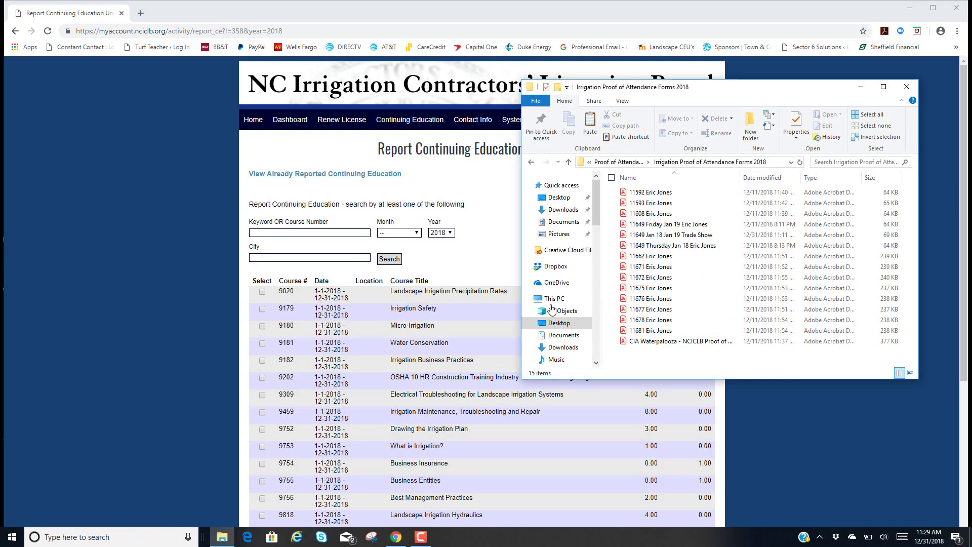
{"action": "left_click", "coordinate": [653, 282]}
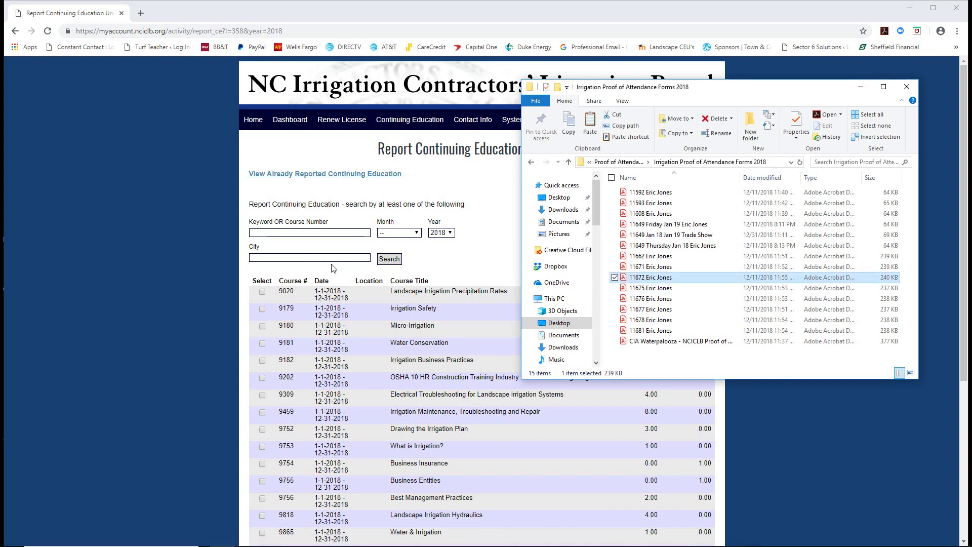
{"action": "left_click", "coordinate": [265, 232]}
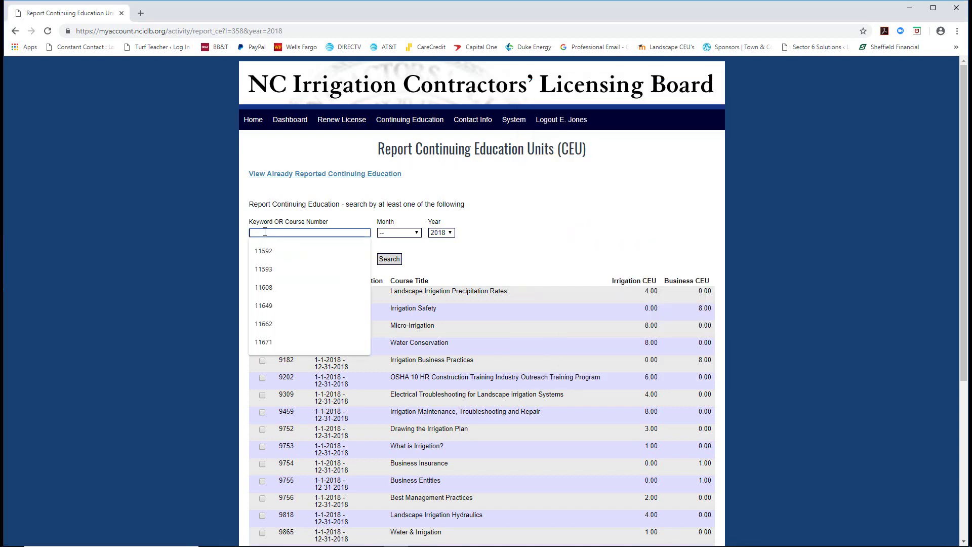
{"action": "type", "text": "11672"}
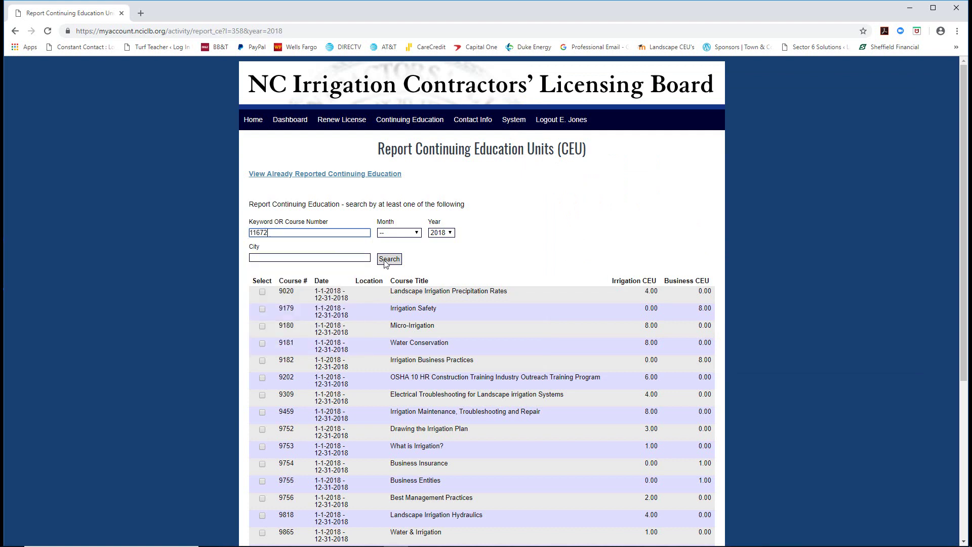
{"action": "left_click", "coordinate": [388, 260]}
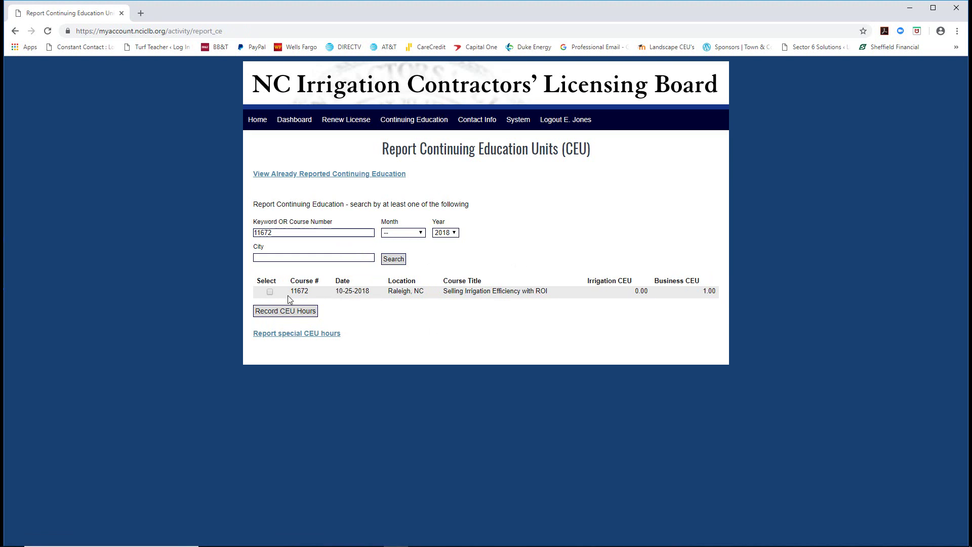
{"action": "left_click", "coordinate": [270, 292]}
- Record course 11672's CEU hours and upload its 11672 certificate PDF
{"action": "left_click", "coordinate": [278, 312]}
{"action": "scroll", "coordinate": [270, 455], "scroll_direction": "down", "scroll_amount": 1}
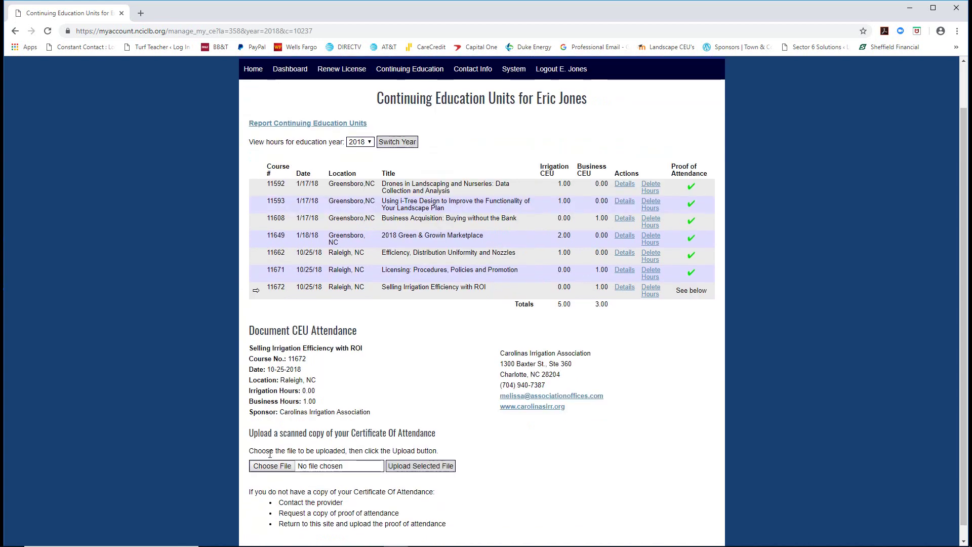
{"action": "left_click", "coordinate": [268, 466]}
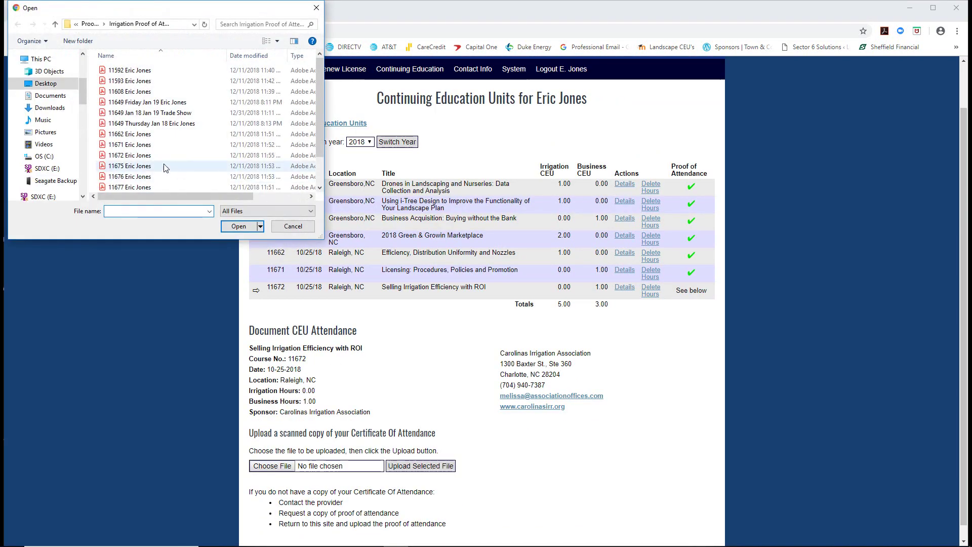
{"action": "left_click", "coordinate": [161, 155]}
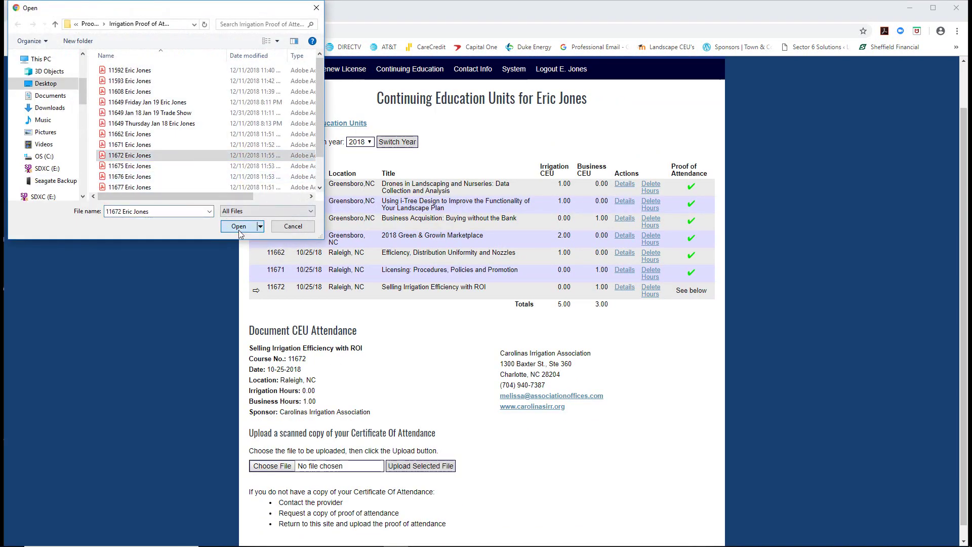
{"action": "left_click", "coordinate": [239, 228]}
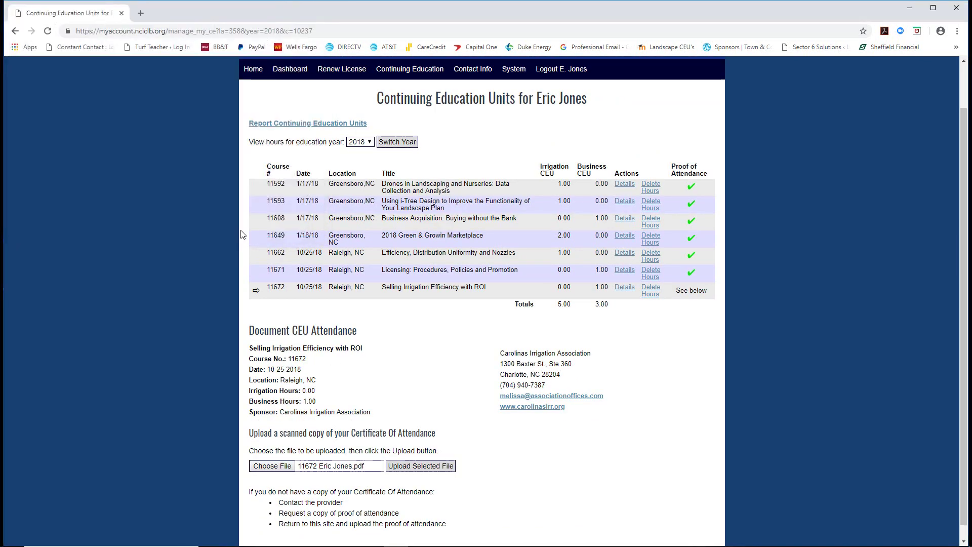
{"action": "left_click", "coordinate": [421, 466]}
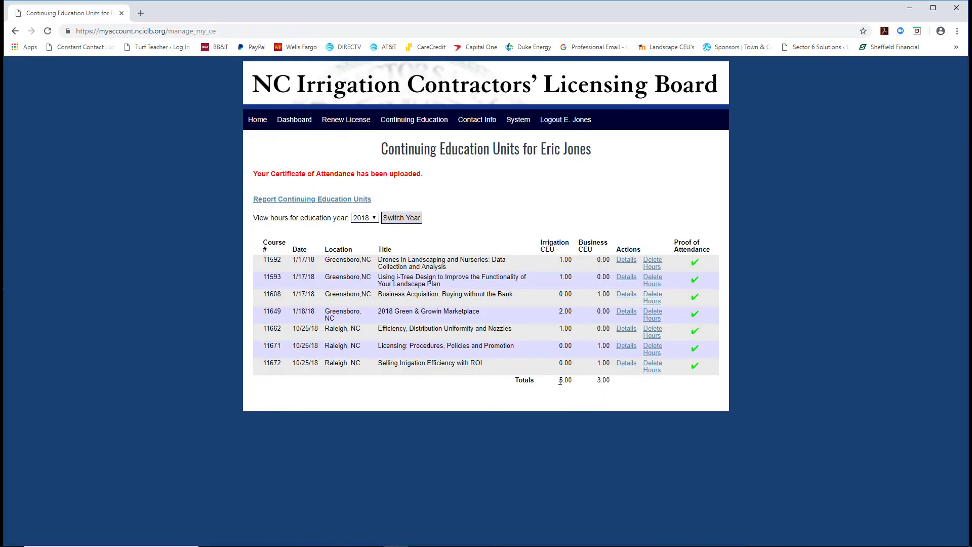
- Search course number 11675 and select it for recording
{"action": "left_click", "coordinate": [302, 205]}
{"action": "left_click", "coordinate": [302, 233]}
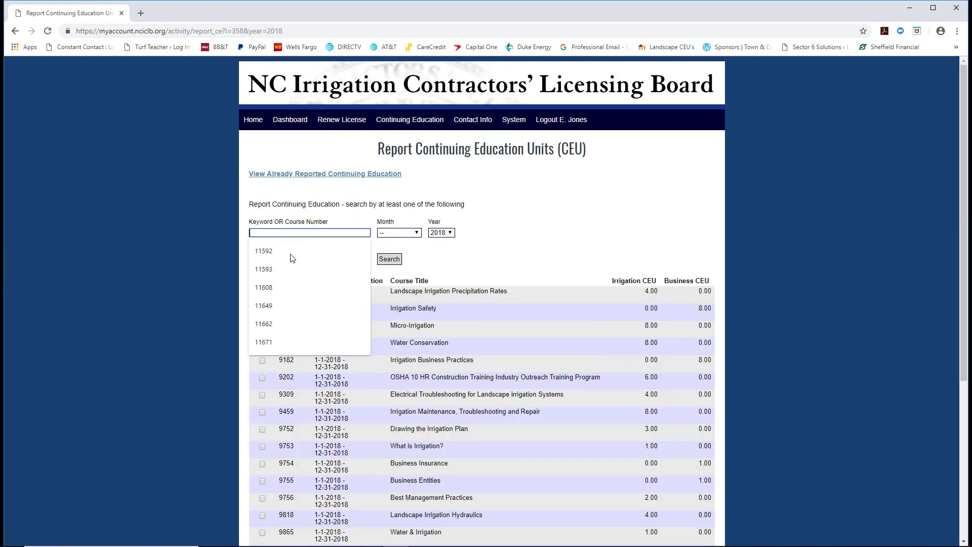
{"action": "left_click", "coordinate": [223, 538]}
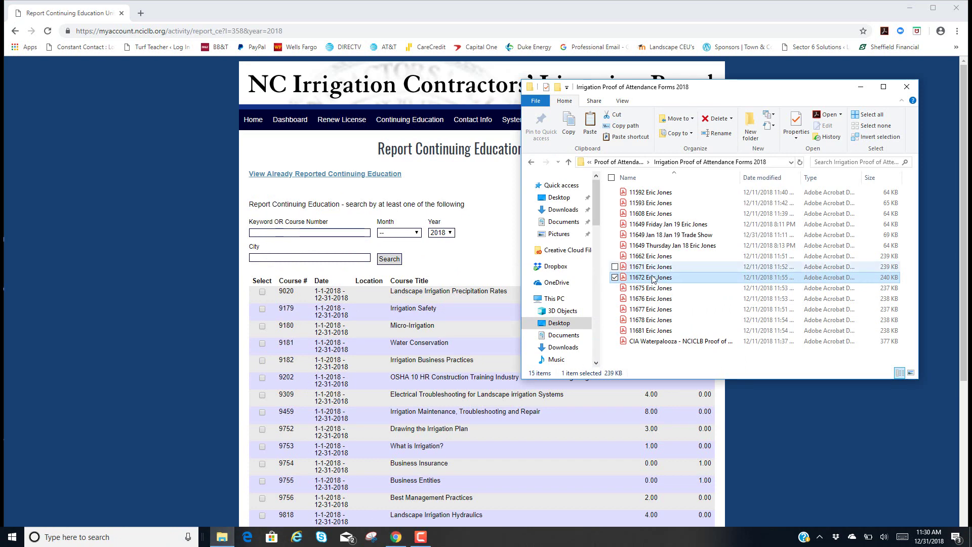
{"action": "left_click", "coordinate": [651, 278]}
{"action": "left_click", "coordinate": [648, 288]}
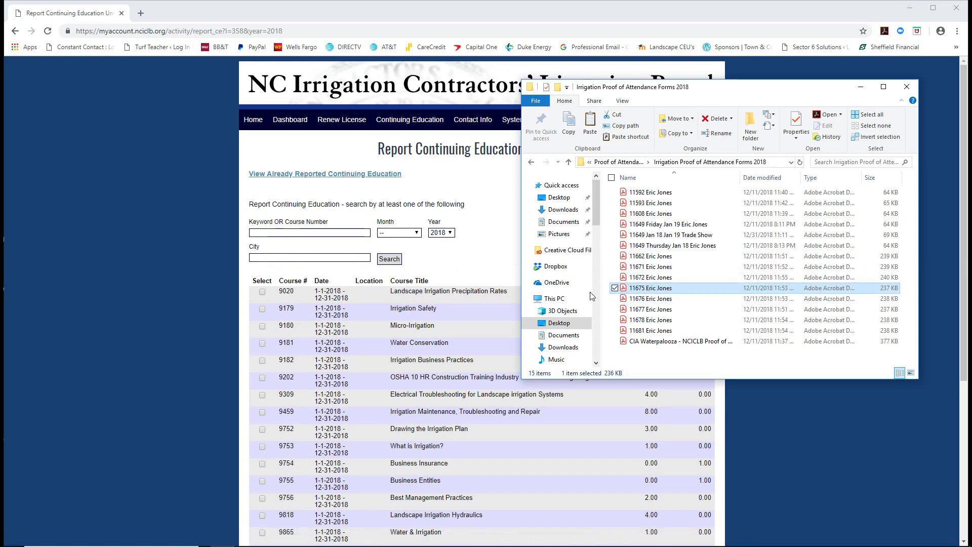
{"action": "left_click", "coordinate": [293, 232]}
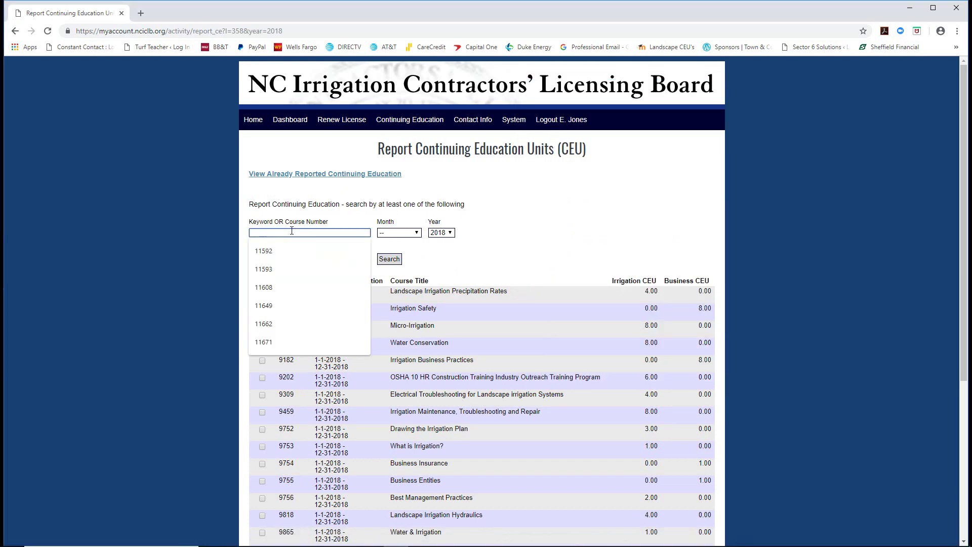
{"action": "type", "text": "11675"}
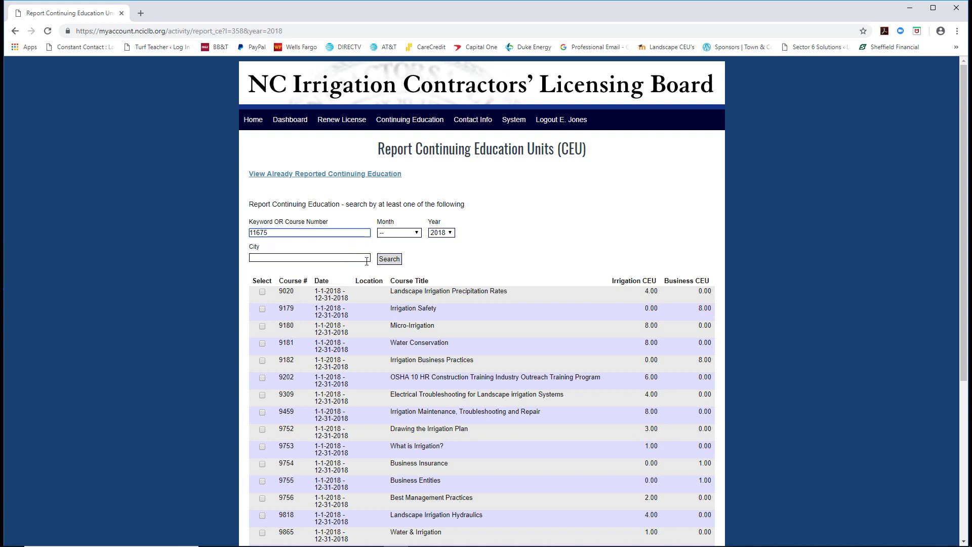
{"action": "left_click", "coordinate": [398, 263]}
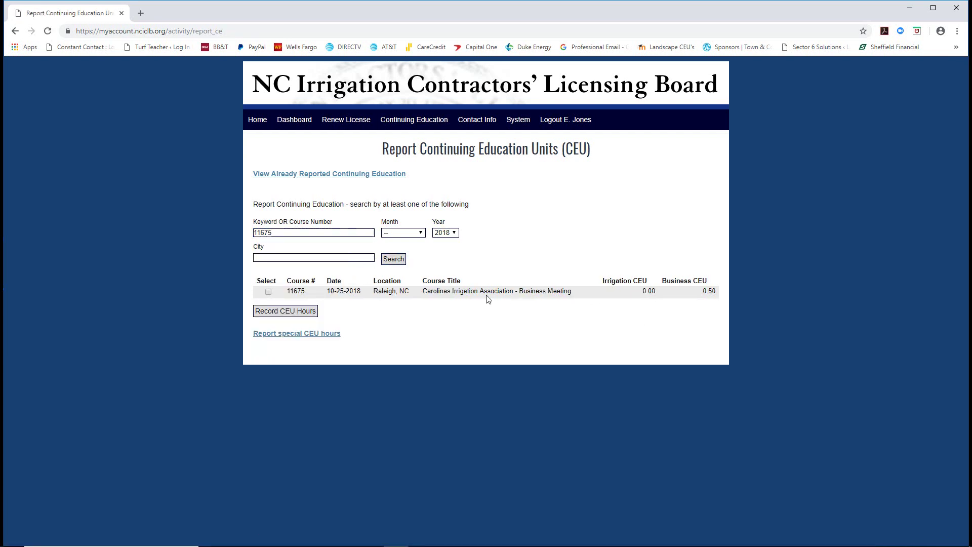
{"action": "left_click", "coordinate": [268, 293]}
- Record course 11675's CEU hours and upload its 11675 certificate PDF
{"action": "left_click", "coordinate": [287, 312]}
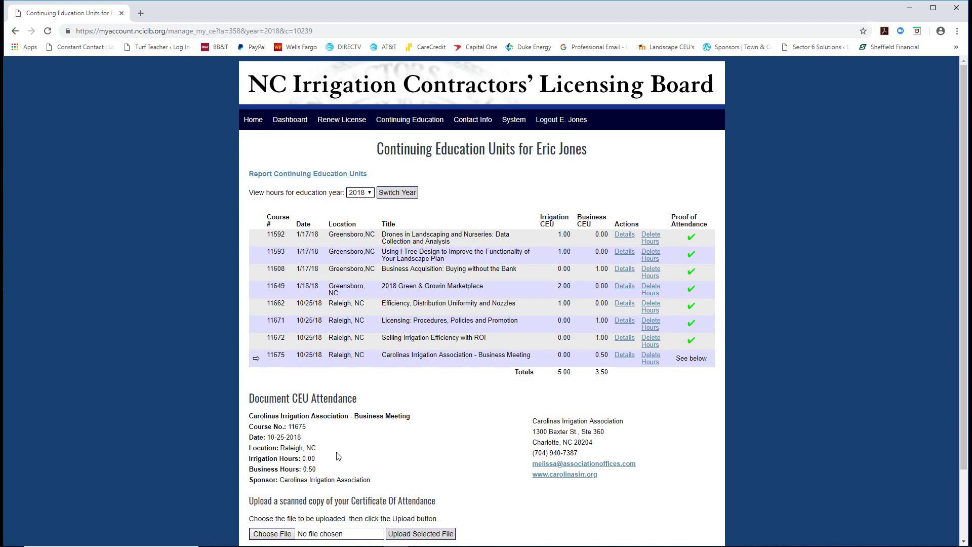
{"action": "scroll", "coordinate": [339, 457], "scroll_direction": "down", "scroll_amount": 1}
{"action": "left_click", "coordinate": [272, 483]}
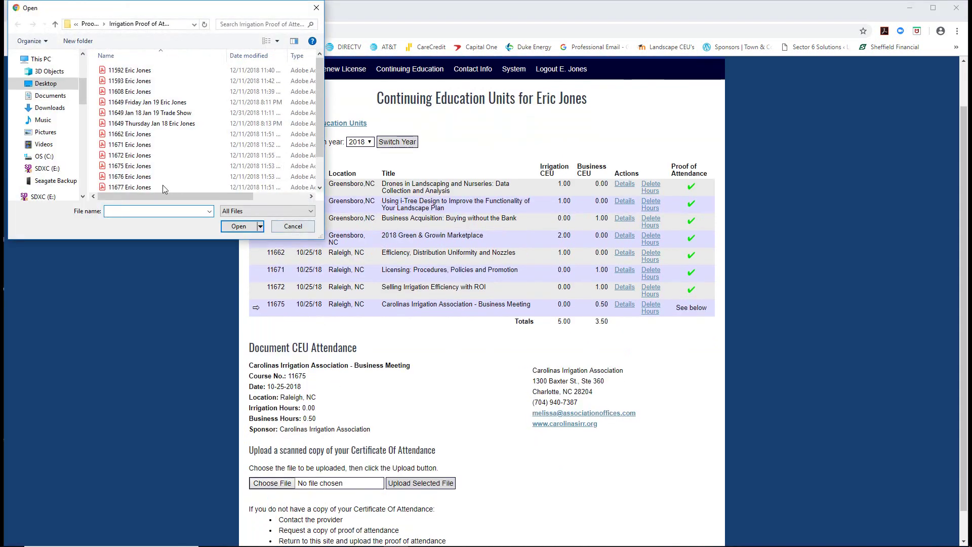
{"action": "left_click", "coordinate": [141, 166]}
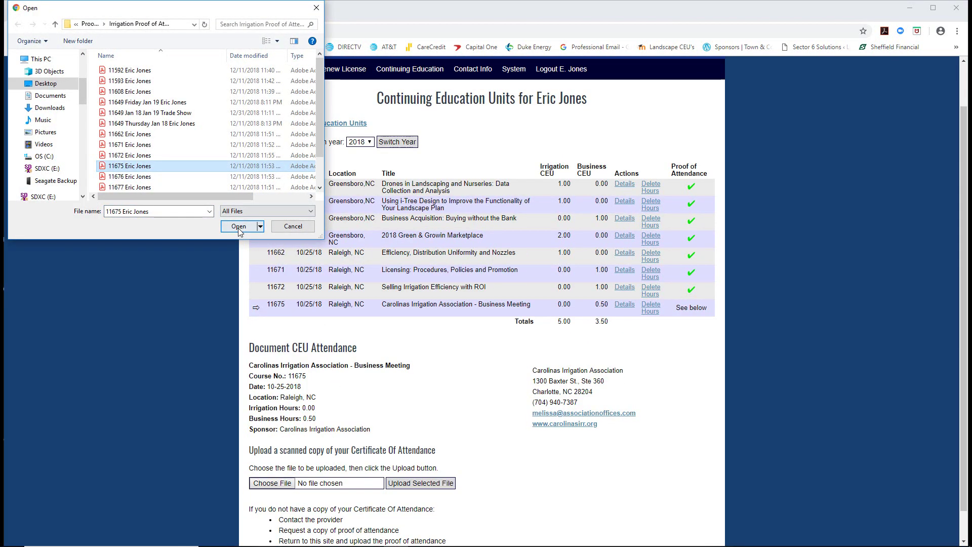
{"action": "left_click", "coordinate": [239, 226]}
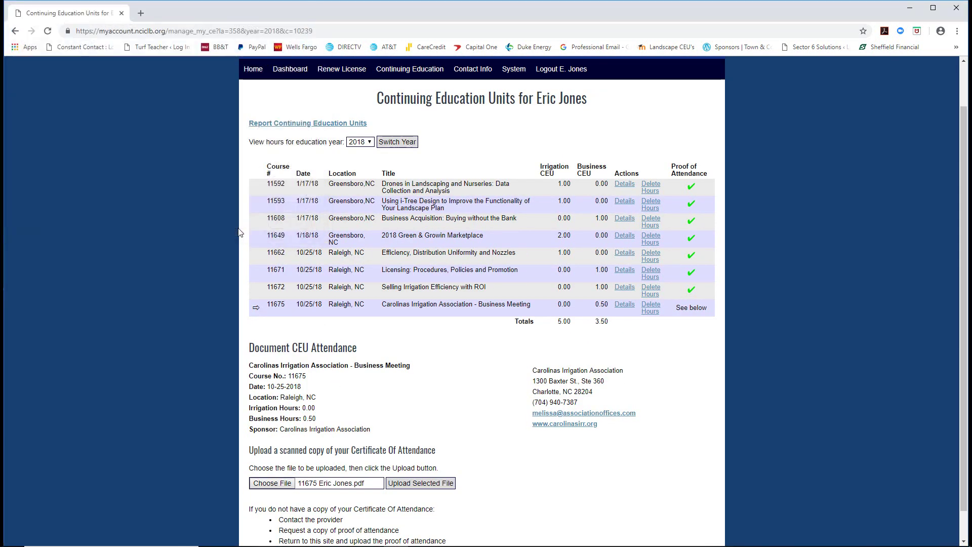
{"action": "left_click", "coordinate": [409, 484]}
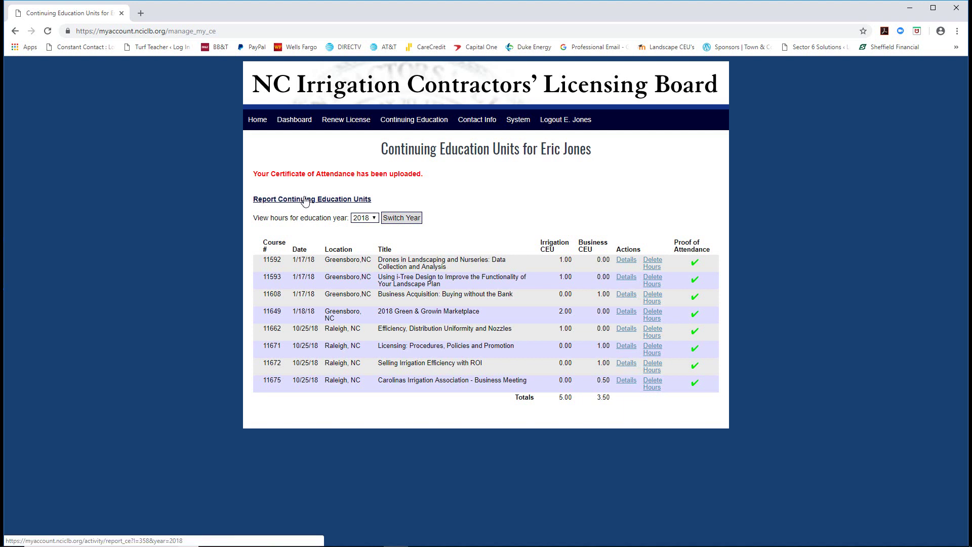
{"action": "left_click", "coordinate": [305, 199]}
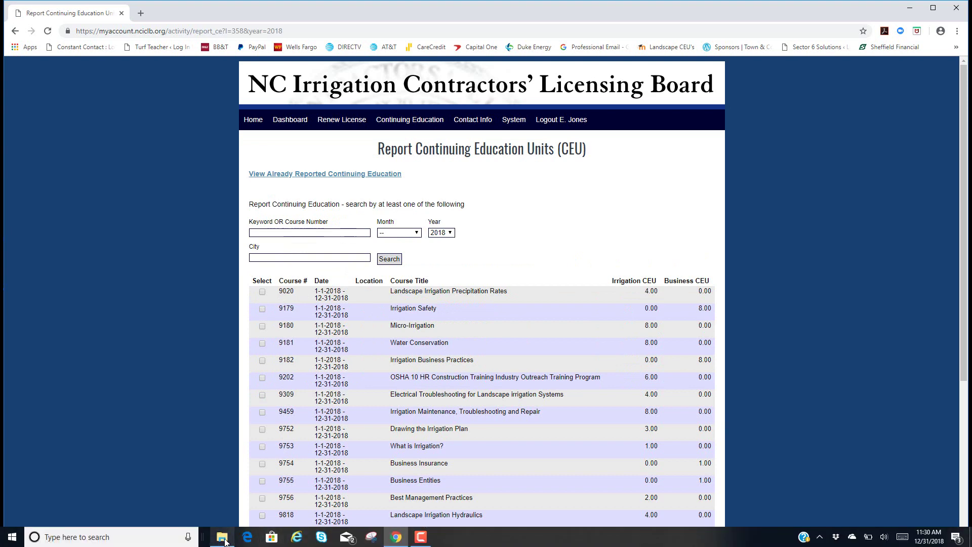
- Search course number 11676 and tick Waterpalooza Lunch and Trade Show in the results
{"action": "left_click", "coordinate": [222, 537]}
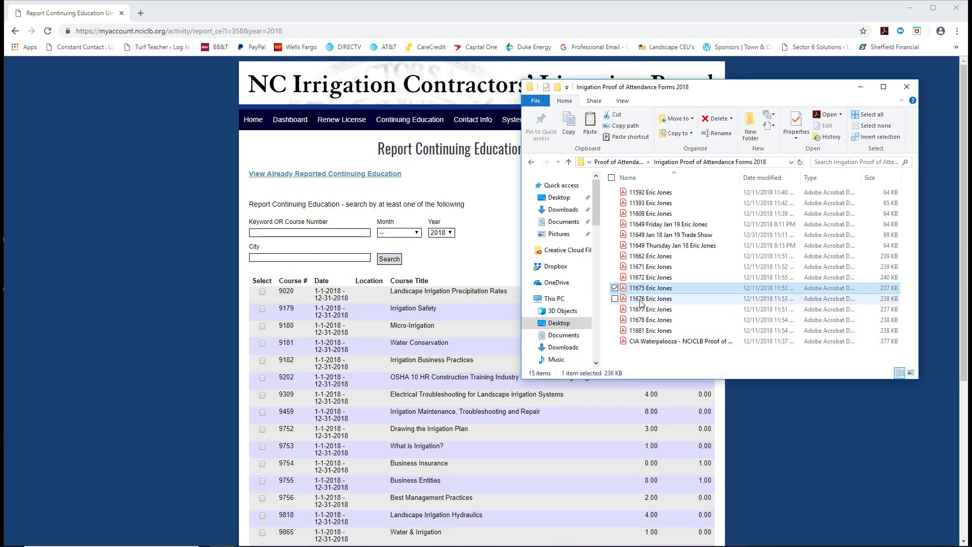
{"action": "left_click", "coordinate": [272, 234]}
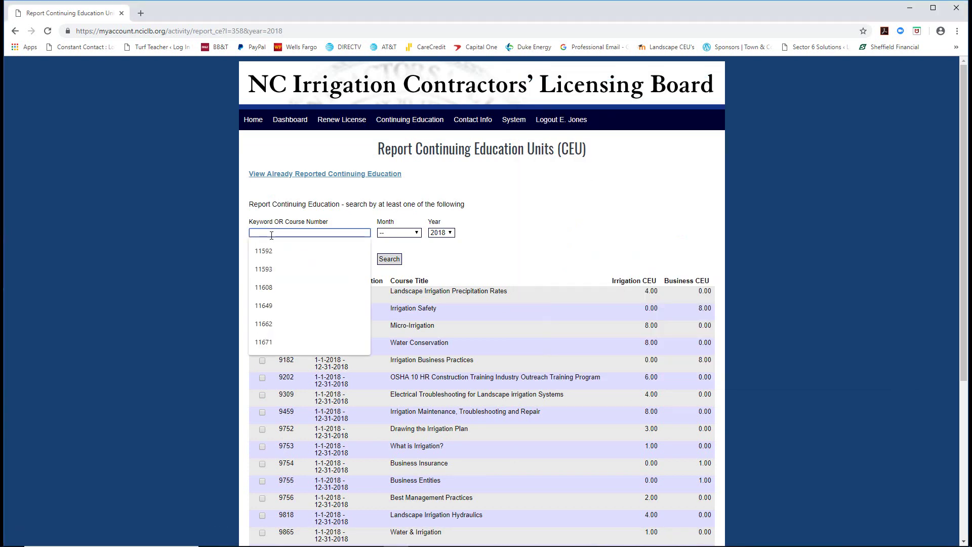
{"action": "type", "text": "11676"}
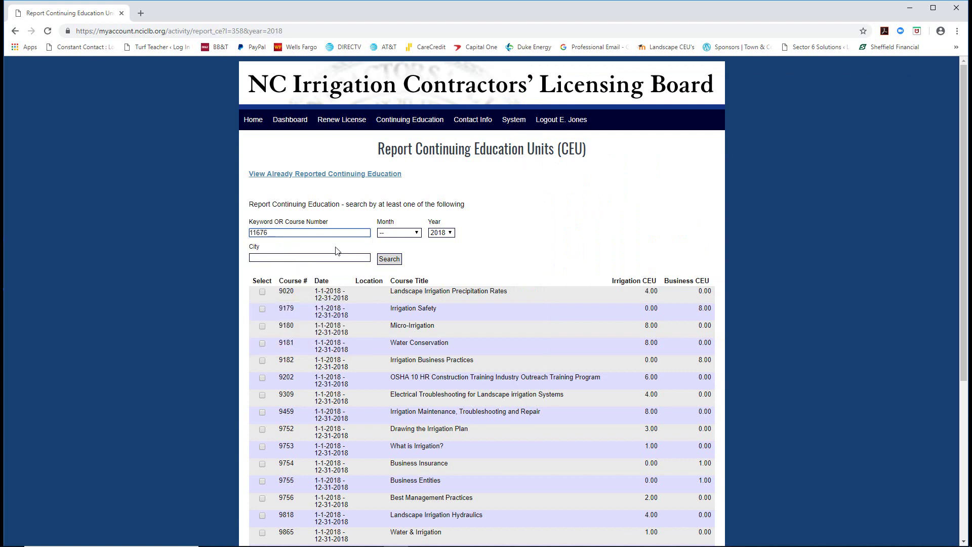
{"action": "left_click", "coordinate": [390, 259]}
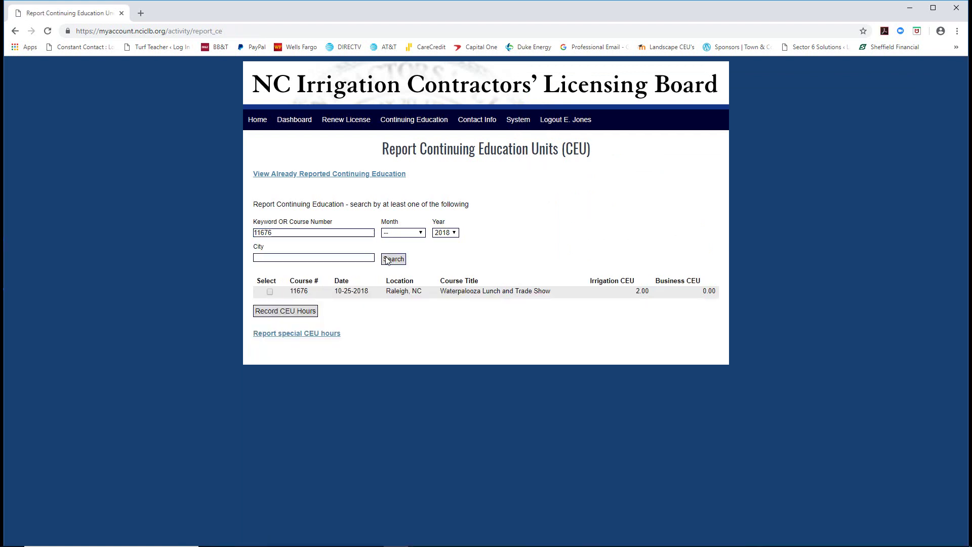
{"action": "left_click", "coordinate": [271, 292]}
- Record course 11676's CEU hours and upload its 11676 certificate PDF
{"action": "left_click", "coordinate": [282, 312]}
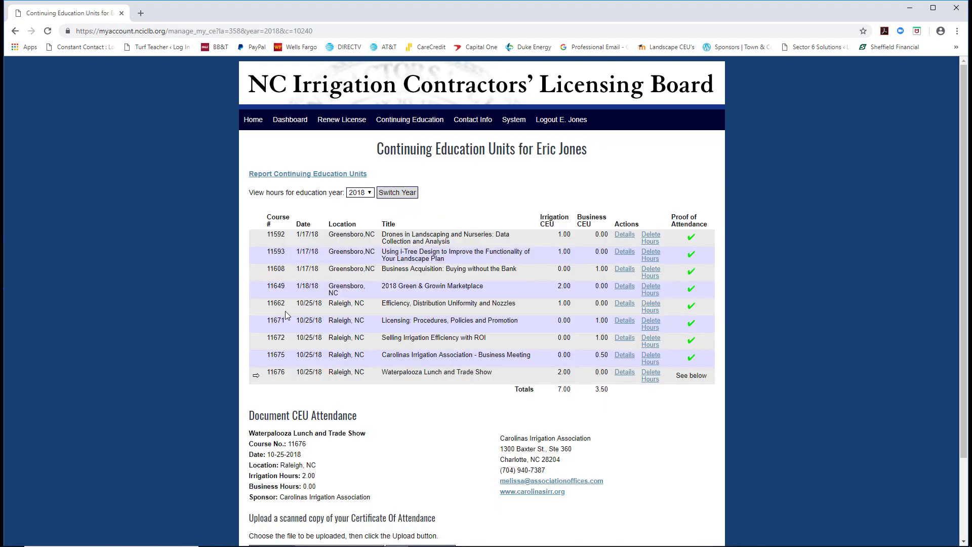
{"action": "scroll", "coordinate": [288, 313], "scroll_direction": "down", "scroll_amount": 2}
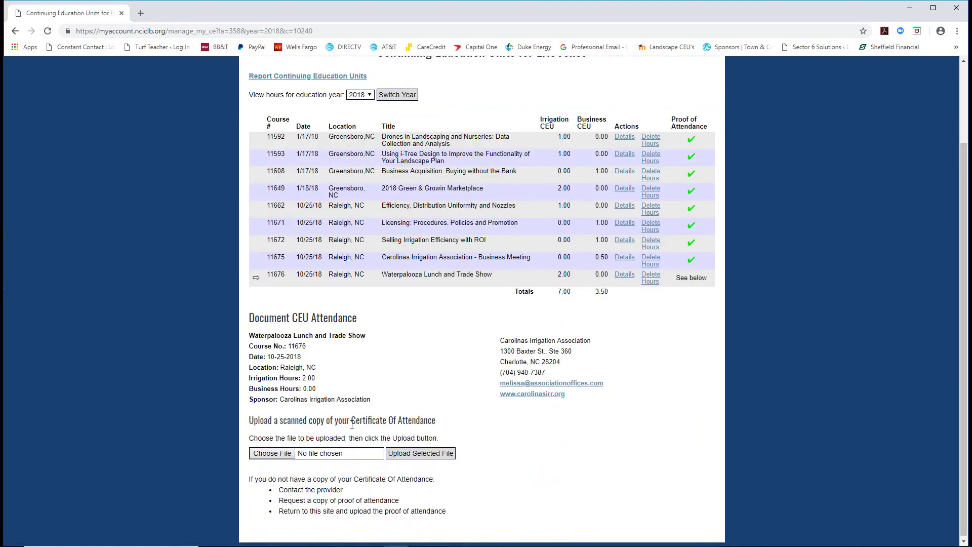
{"action": "left_click", "coordinate": [273, 452]}
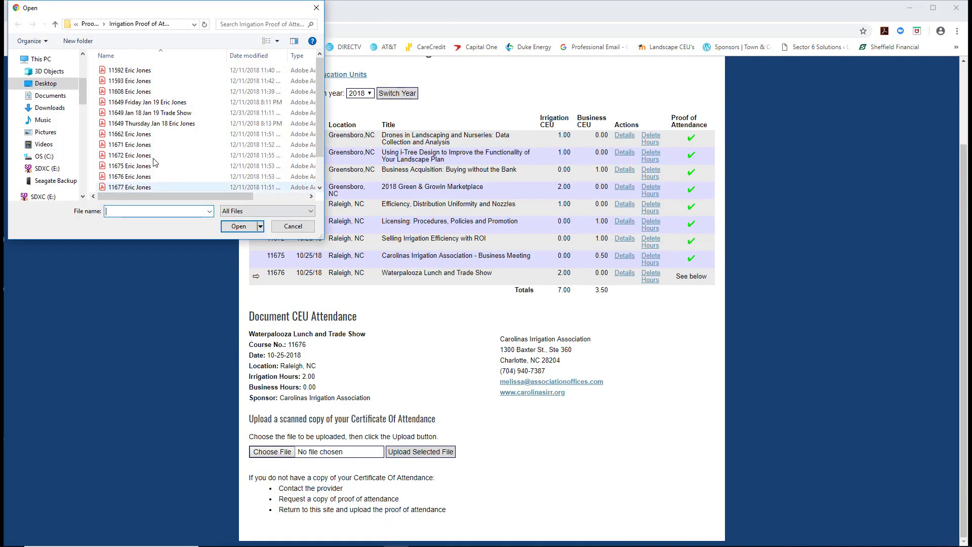
{"action": "left_click", "coordinate": [125, 178]}
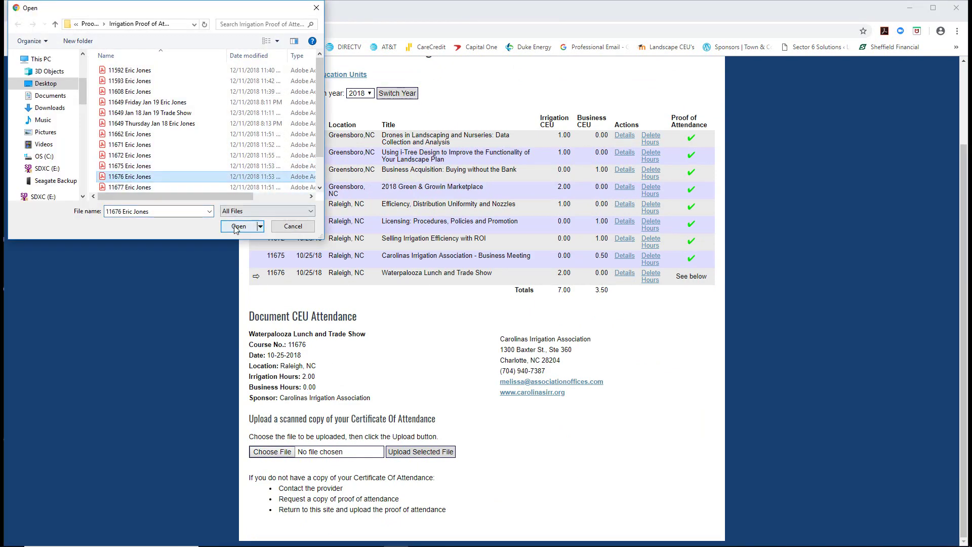
{"action": "left_click", "coordinate": [239, 226]}
{"action": "left_click", "coordinate": [402, 452]}
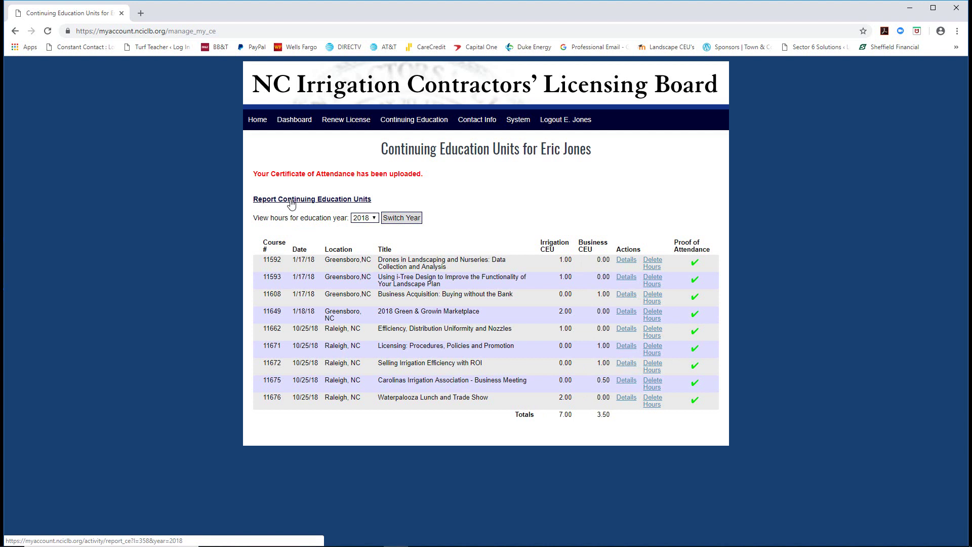
- Search course number 11677 and tick the second Scheduling Simplified result
{"action": "left_click", "coordinate": [291, 201]}
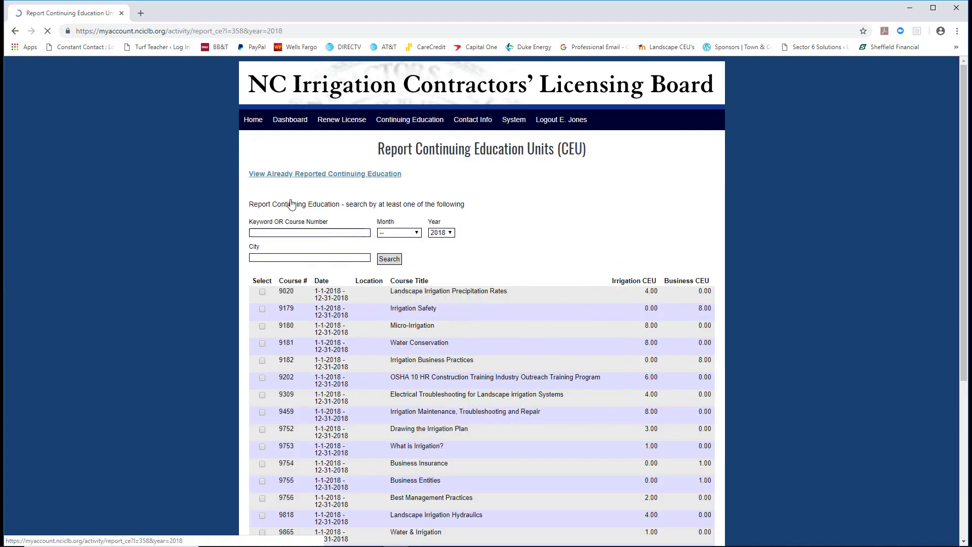
{"action": "left_click", "coordinate": [276, 234]}
{"action": "left_click", "coordinate": [230, 542]}
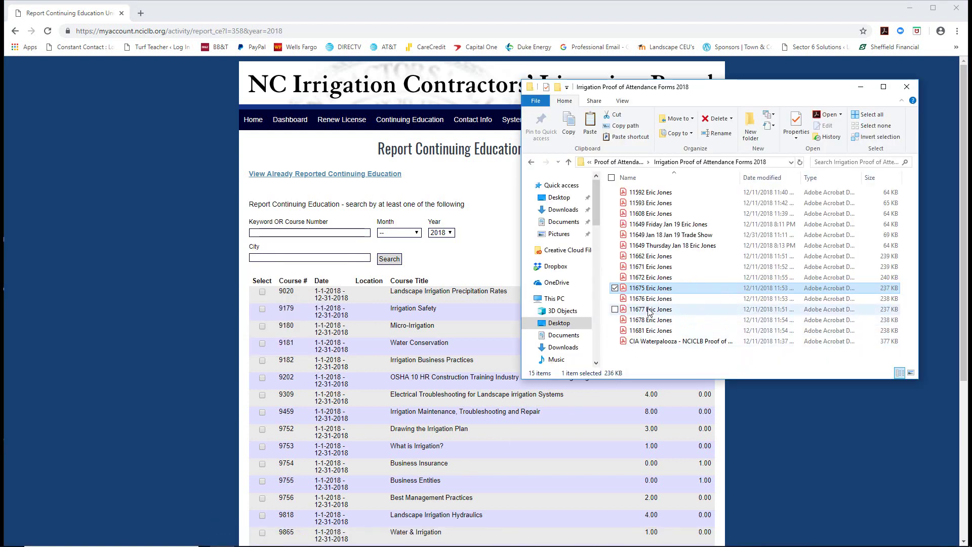
{"action": "left_click", "coordinate": [280, 234]}
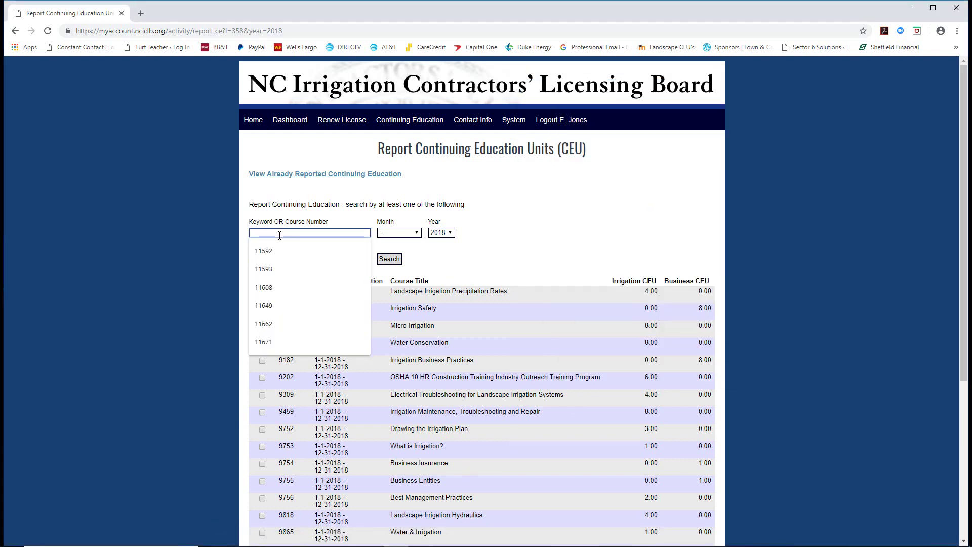
{"action": "type", "text": "11677"}
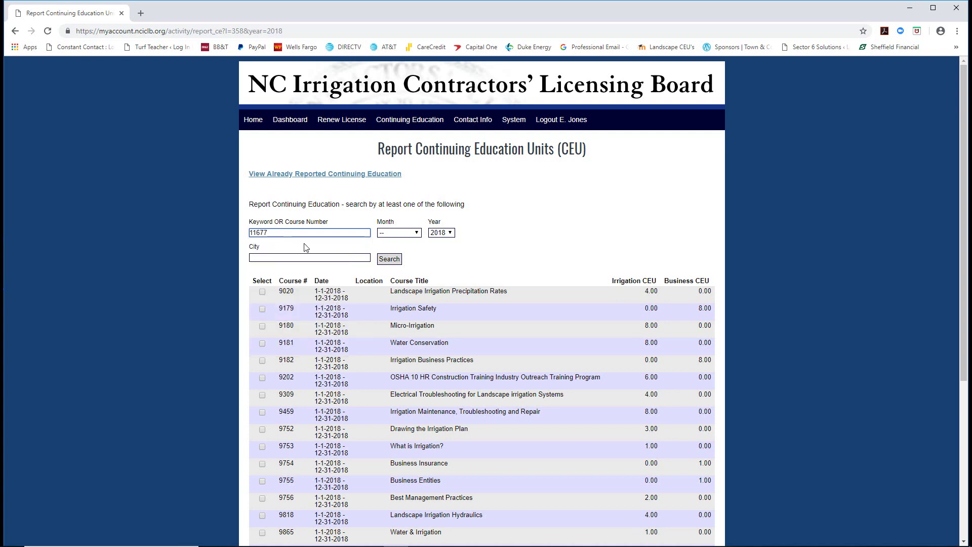
{"action": "left_click", "coordinate": [389, 260]}
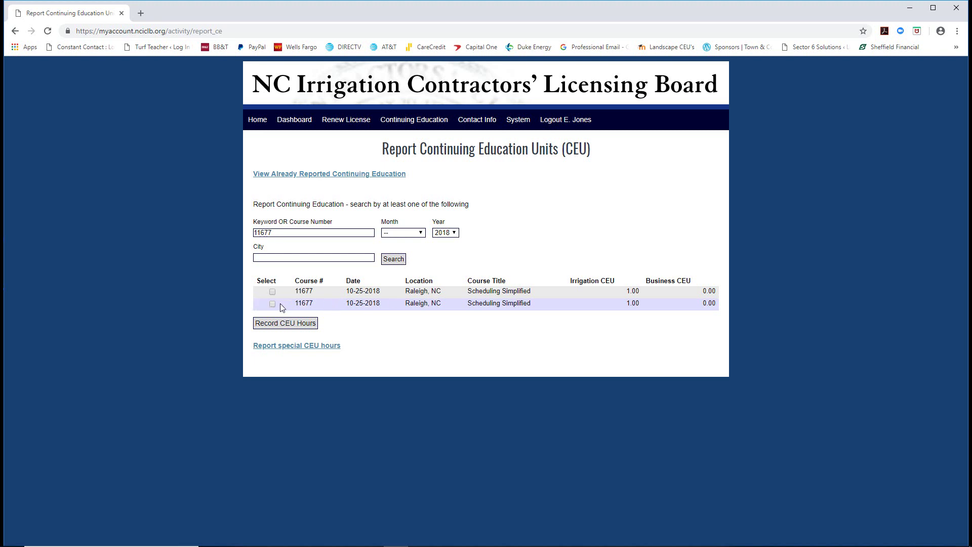
{"action": "left_click", "coordinate": [272, 304]}
- Record course 11677's CEU hours and upload its 11677 certificate PDF
{"action": "left_click", "coordinate": [276, 323]}
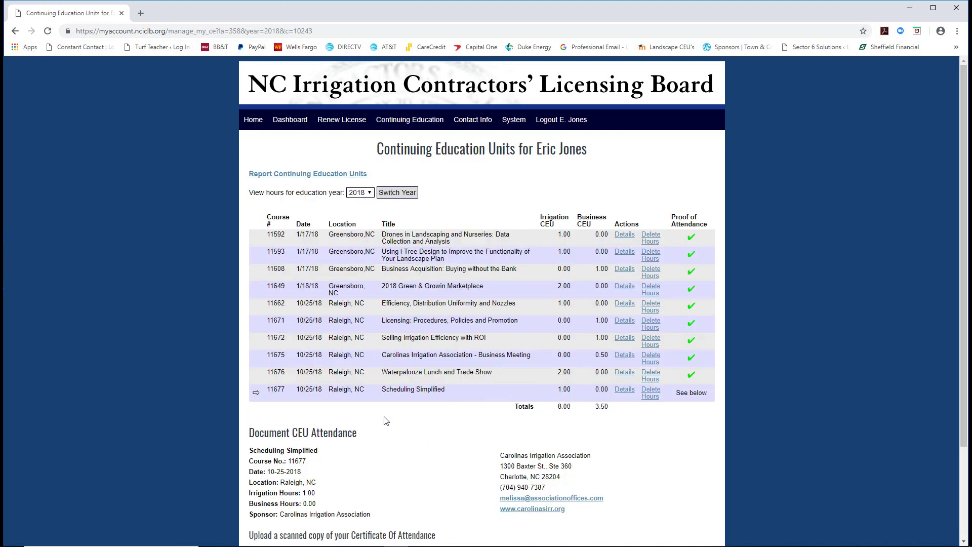
{"action": "scroll", "coordinate": [388, 421], "scroll_direction": "down", "scroll_amount": 2}
{"action": "left_click", "coordinate": [273, 468]}
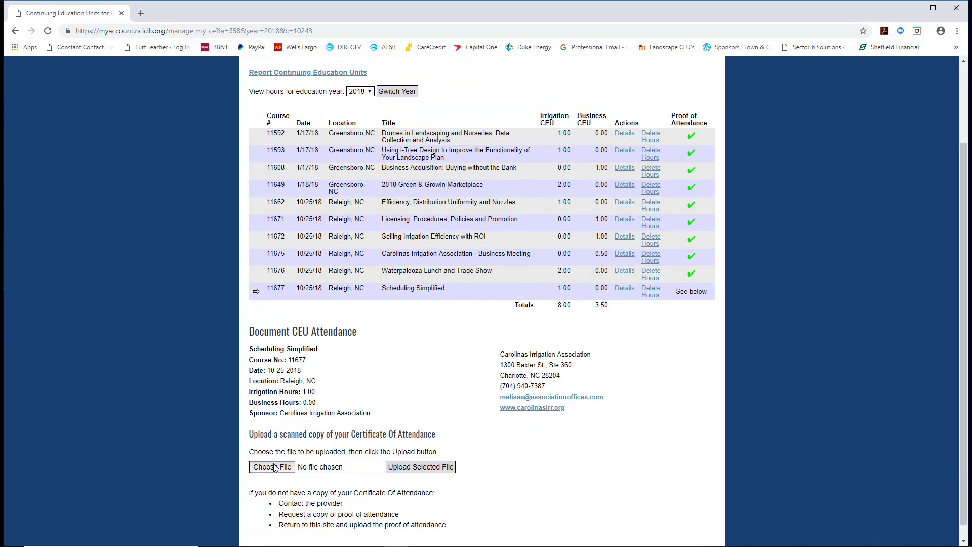
{"action": "left_click", "coordinate": [123, 188]}
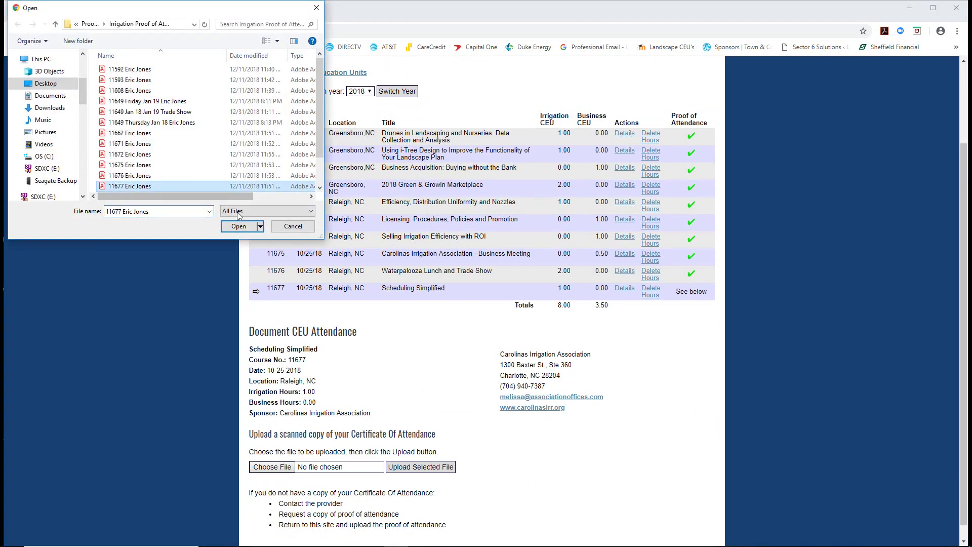
{"action": "left_click", "coordinate": [239, 226]}
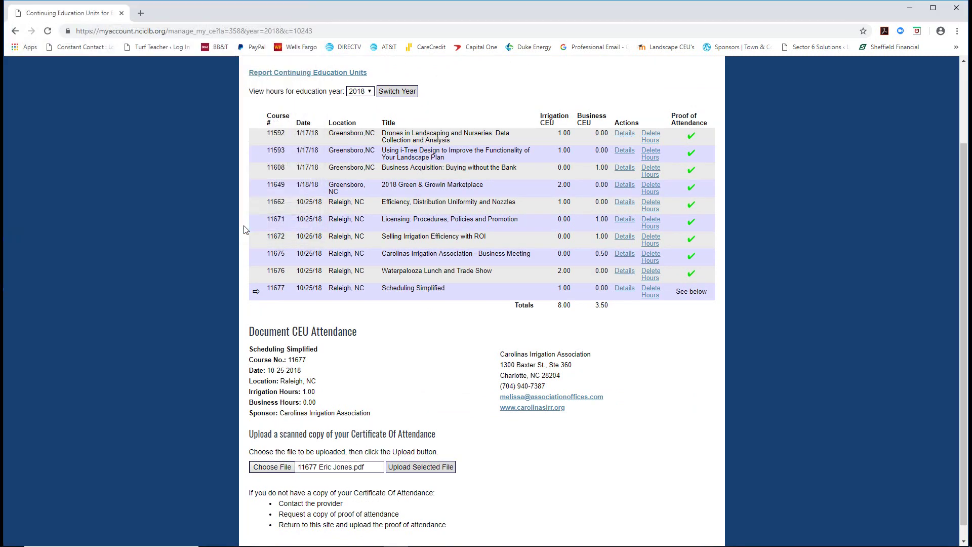
{"action": "left_click", "coordinate": [422, 467]}
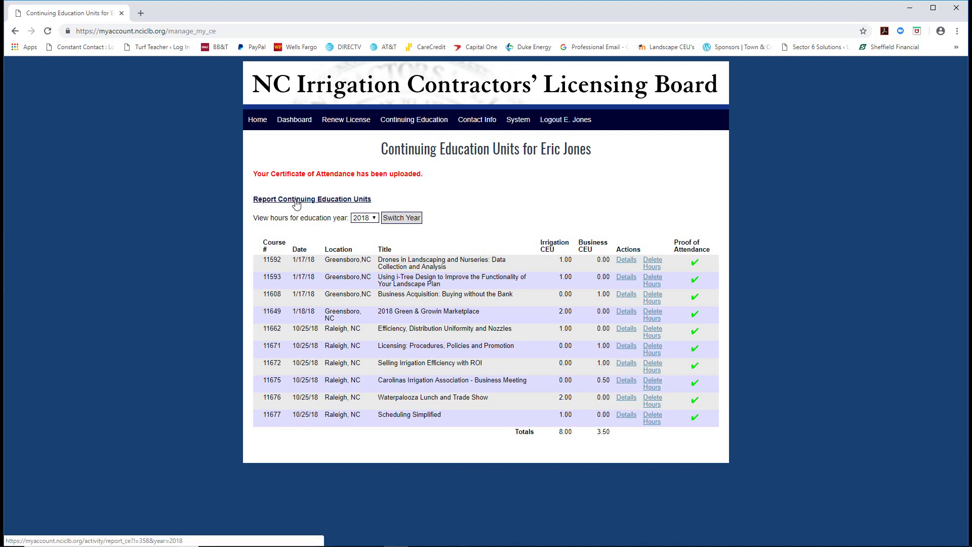
{"action": "left_click", "coordinate": [297, 201]}
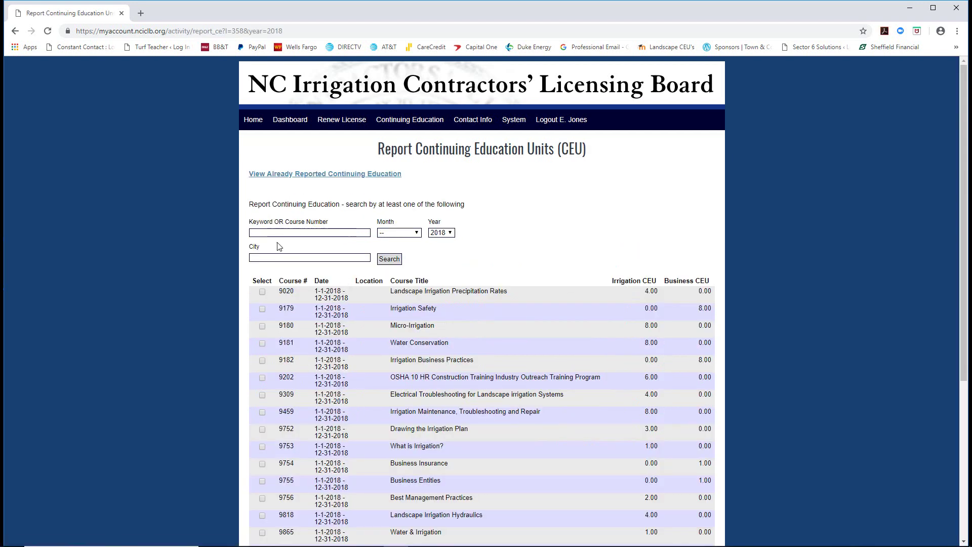
- Search course number 11678 and tick 2-wire vs Conventional Irrigation in the results
{"action": "left_click", "coordinate": [222, 537]}
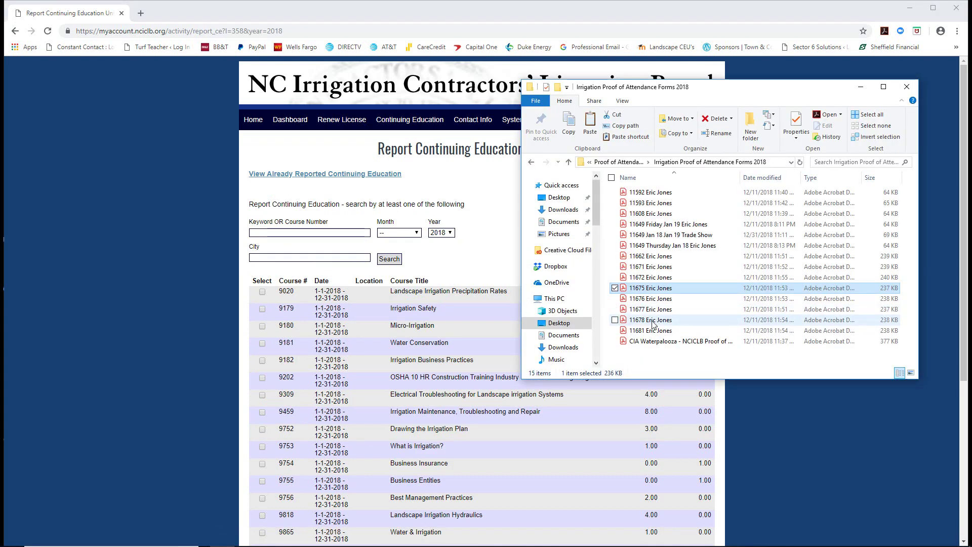
{"action": "left_click", "coordinate": [264, 233]}
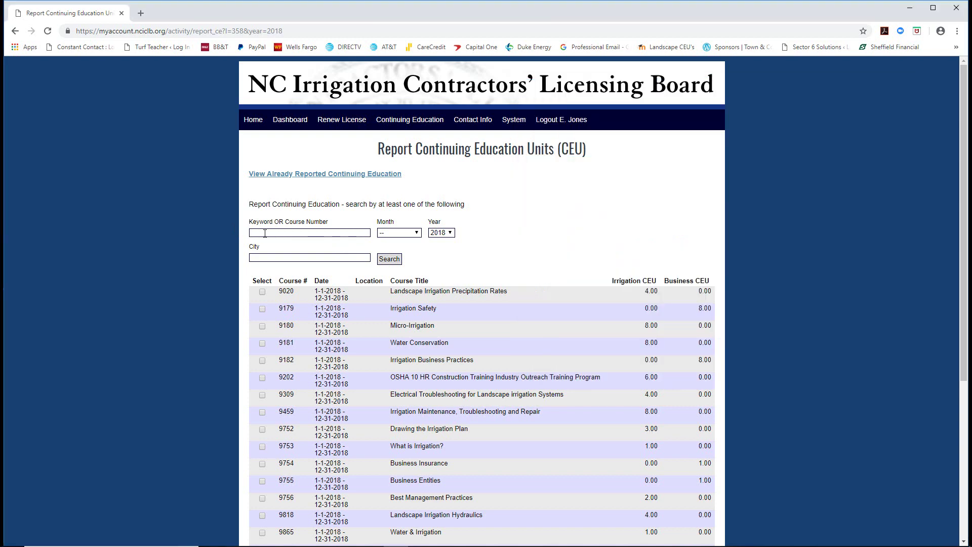
{"action": "type", "text": "11678"}
{"action": "left_click", "coordinate": [388, 263]}
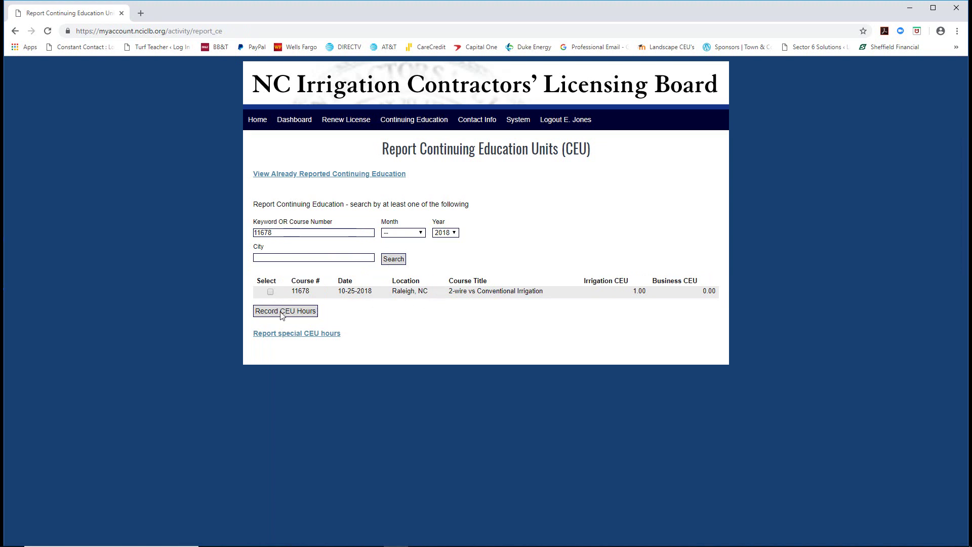
{"action": "left_click", "coordinate": [270, 292]}
- Record course 11678's CEU hours and upload its 11678 certificate PDF
{"action": "left_click", "coordinate": [276, 312]}
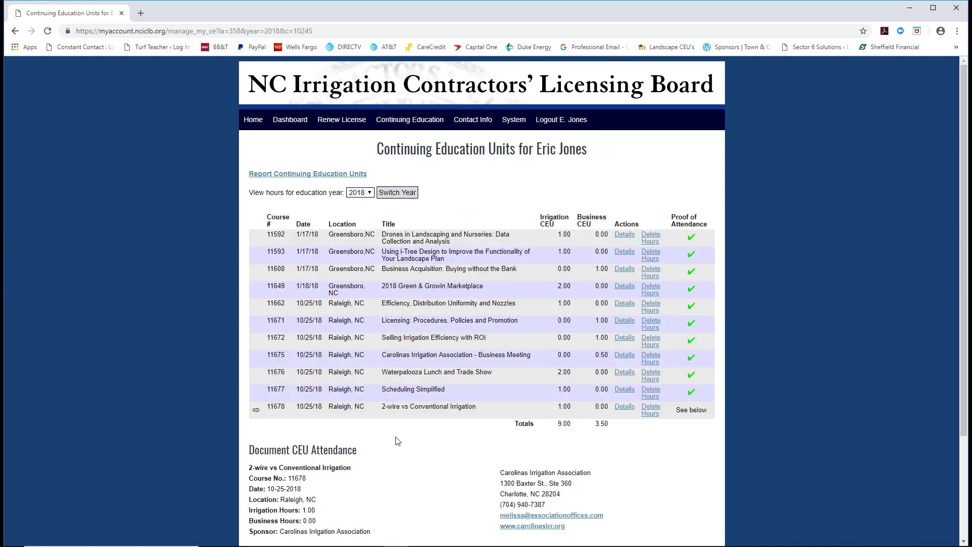
{"action": "scroll", "coordinate": [397, 441], "scroll_direction": "down", "scroll_amount": 2}
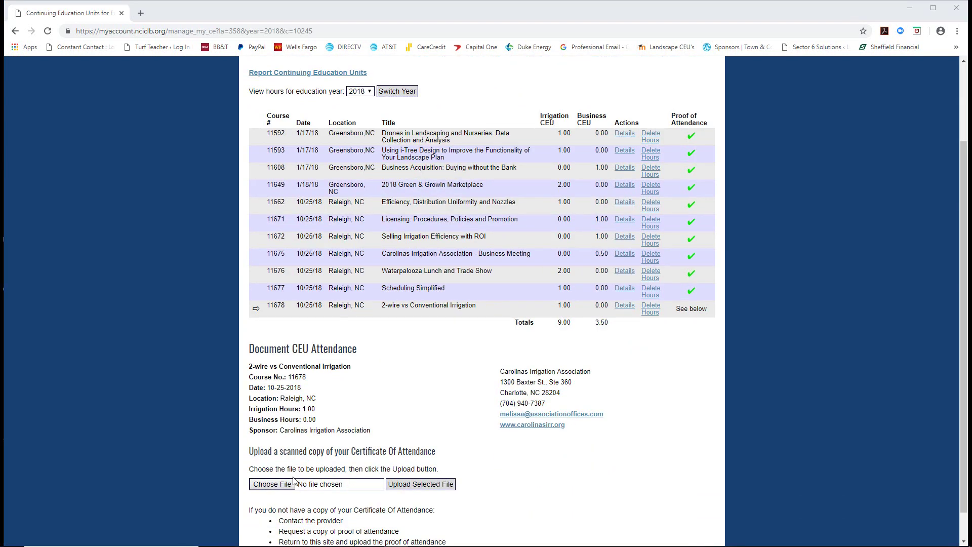
{"action": "left_click", "coordinate": [273, 484]}
{"action": "scroll", "coordinate": [159, 182], "scroll_direction": "down", "scroll_amount": 1}
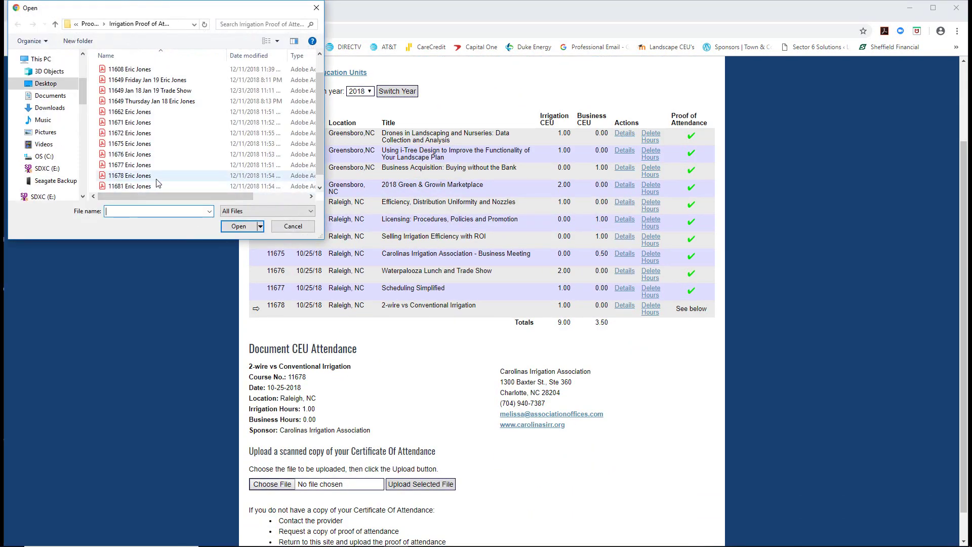
{"action": "scroll", "coordinate": [159, 183], "scroll_direction": "down", "scroll_amount": 1}
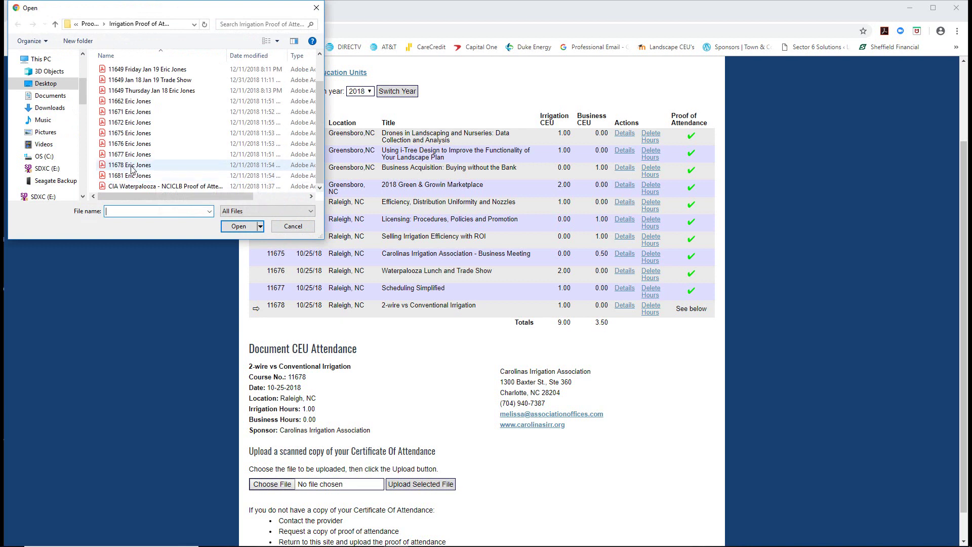
{"action": "left_click", "coordinate": [139, 166]}
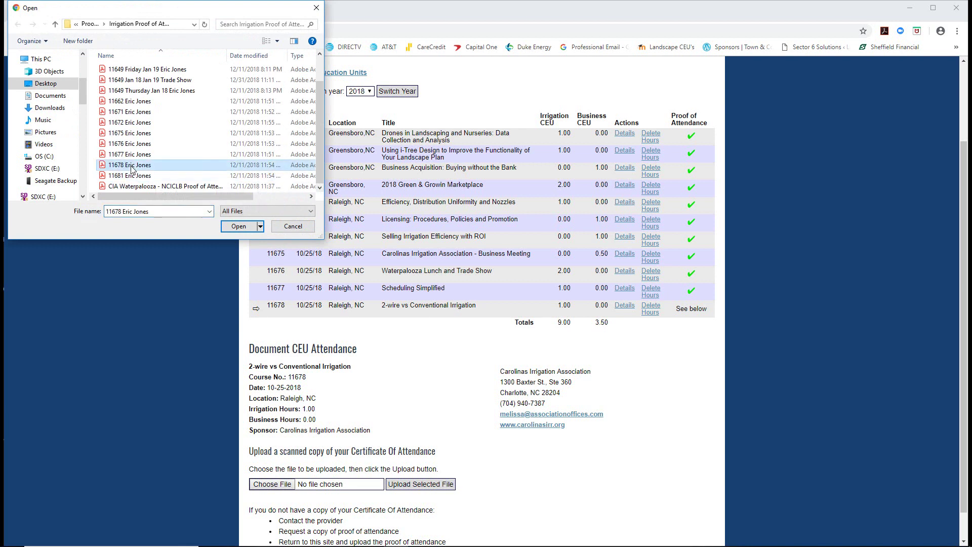
{"action": "left_click", "coordinate": [239, 227]}
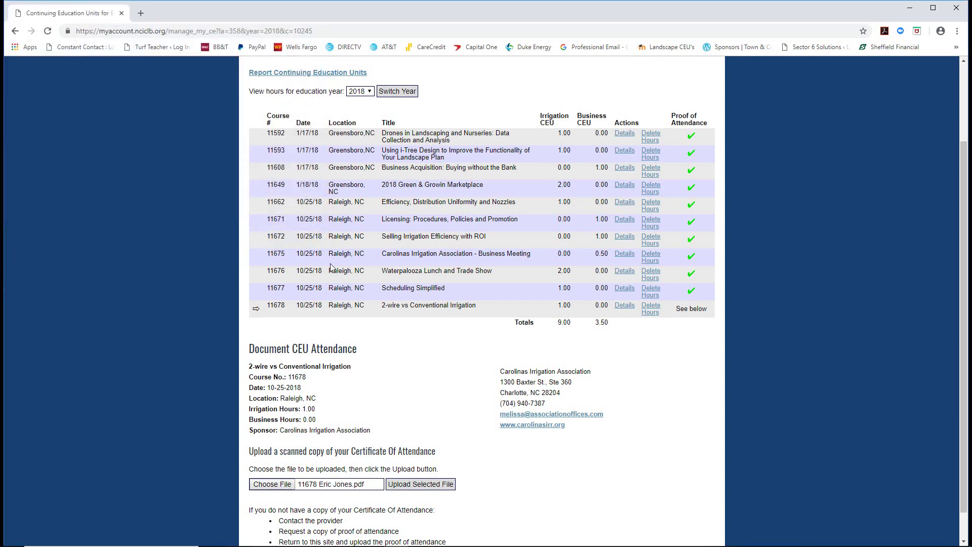
{"action": "left_click", "coordinate": [447, 484]}
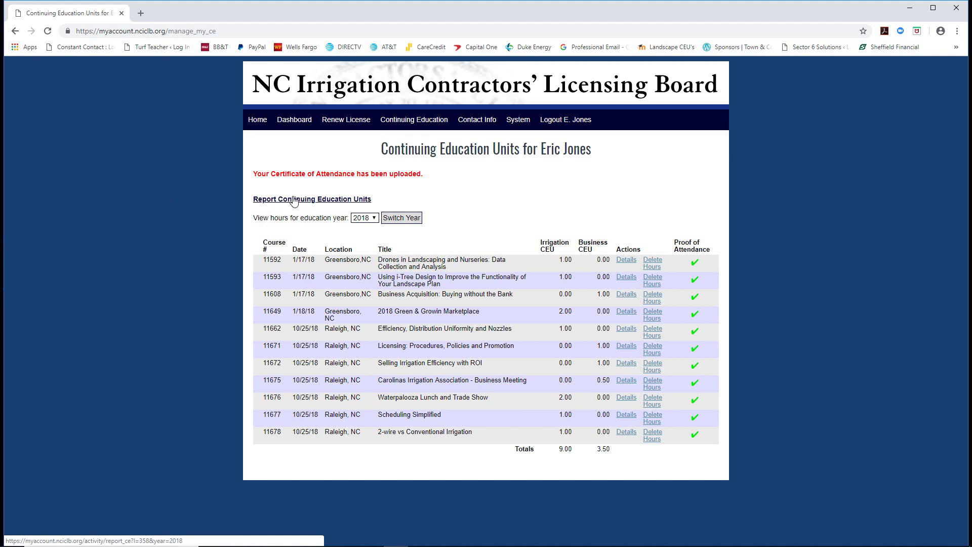
{"action": "left_click", "coordinate": [288, 201]}
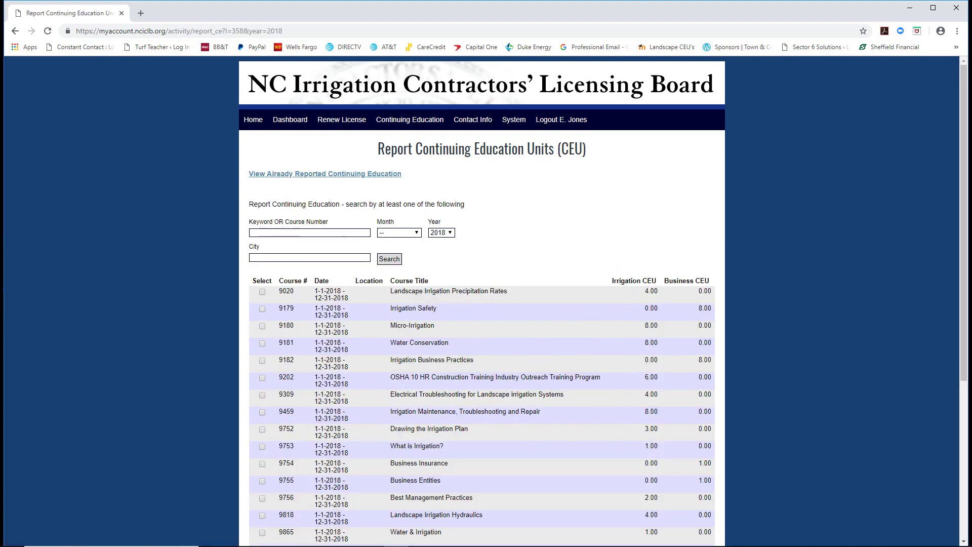
- Search for course 11681 and select it so its CEU hours can be recorded
{"action": "left_click", "coordinate": [222, 541]}
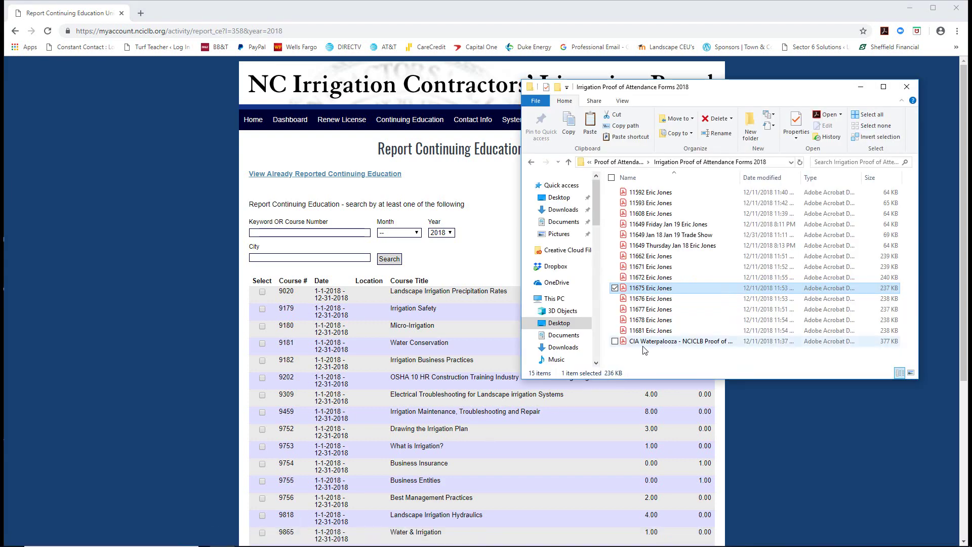
{"action": "left_click", "coordinate": [273, 233]}
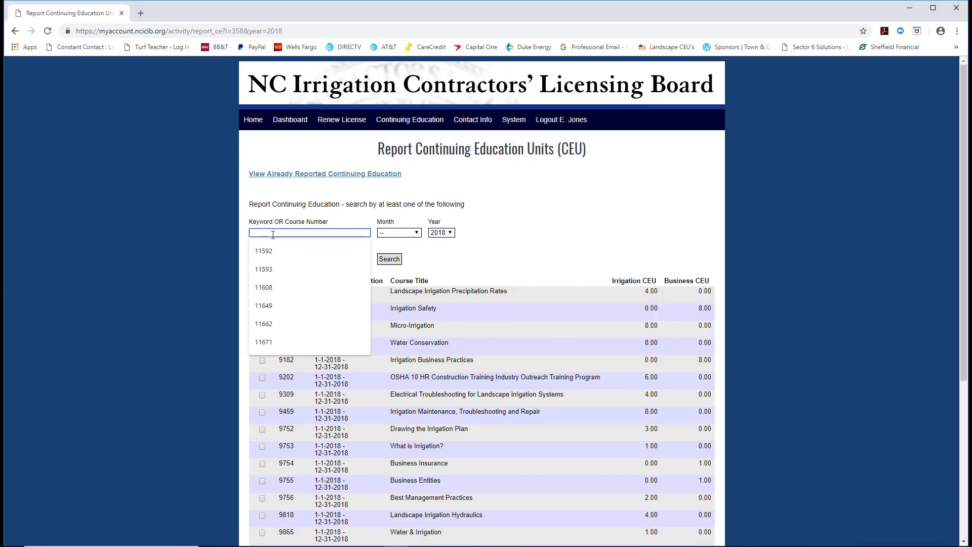
{"action": "type", "text": "11681"}
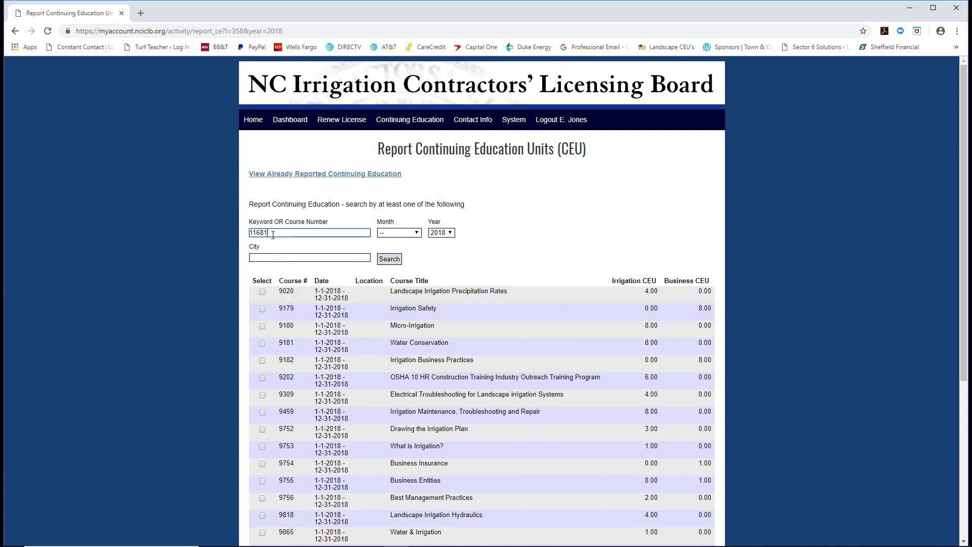
{"action": "left_click", "coordinate": [386, 261]}
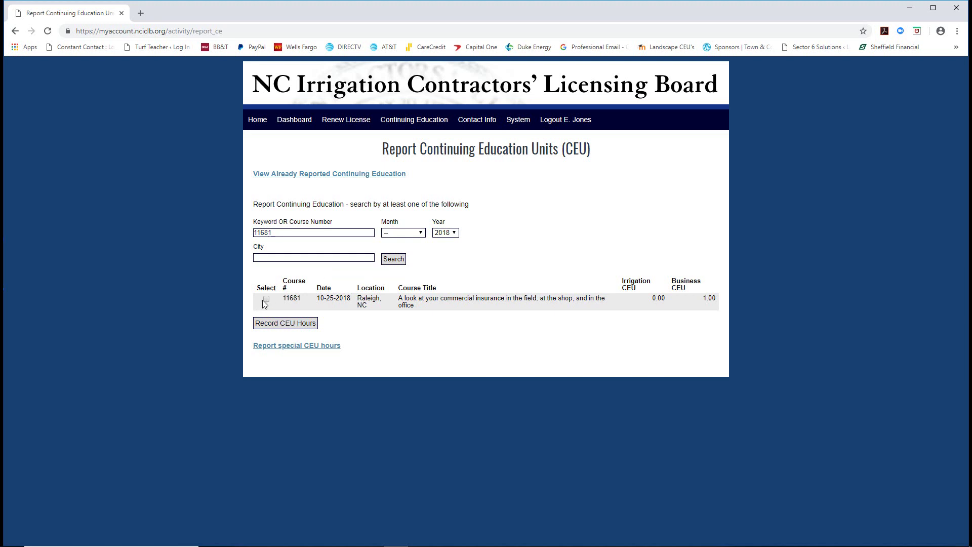
{"action": "left_click", "coordinate": [266, 299]}
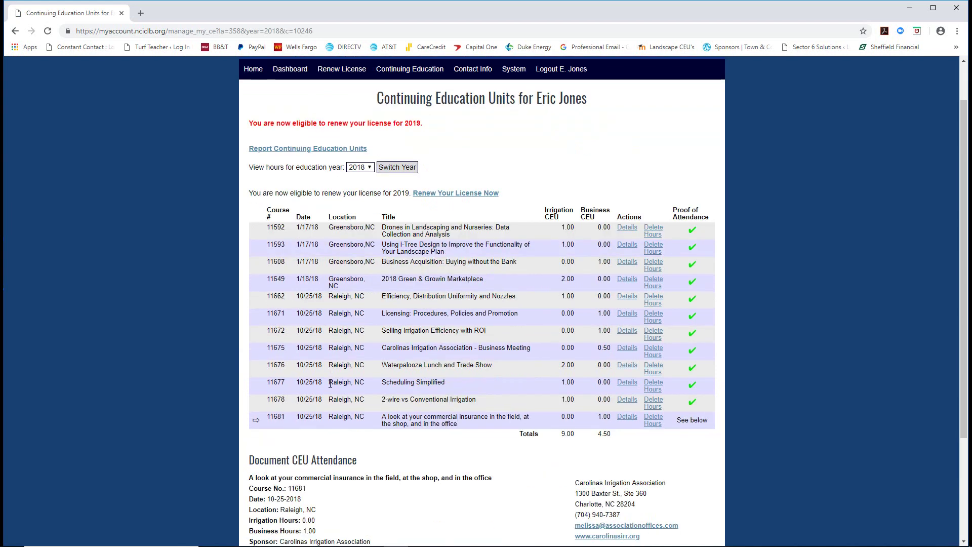
- Upload the 11681 attendance certificate PDF for the course
{"action": "scroll", "coordinate": [561, 386], "scroll_direction": "down", "scroll_amount": 2}
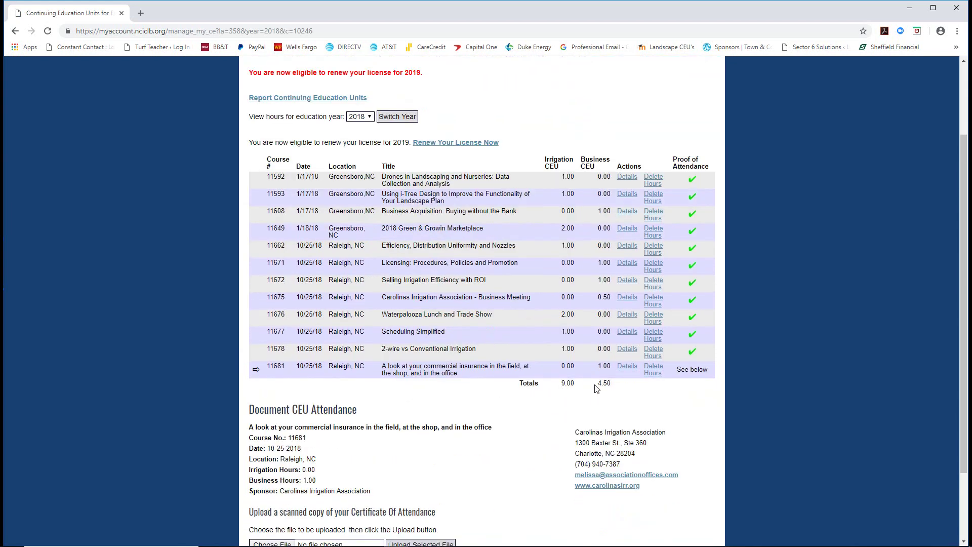
{"action": "scroll", "coordinate": [599, 388], "scroll_direction": "down", "scroll_amount": 2}
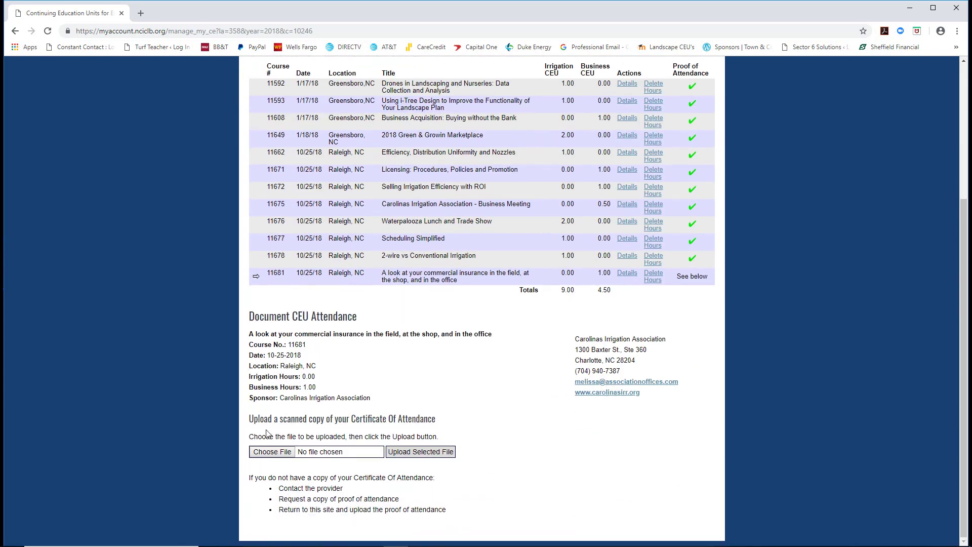
{"action": "left_click", "coordinate": [272, 452]}
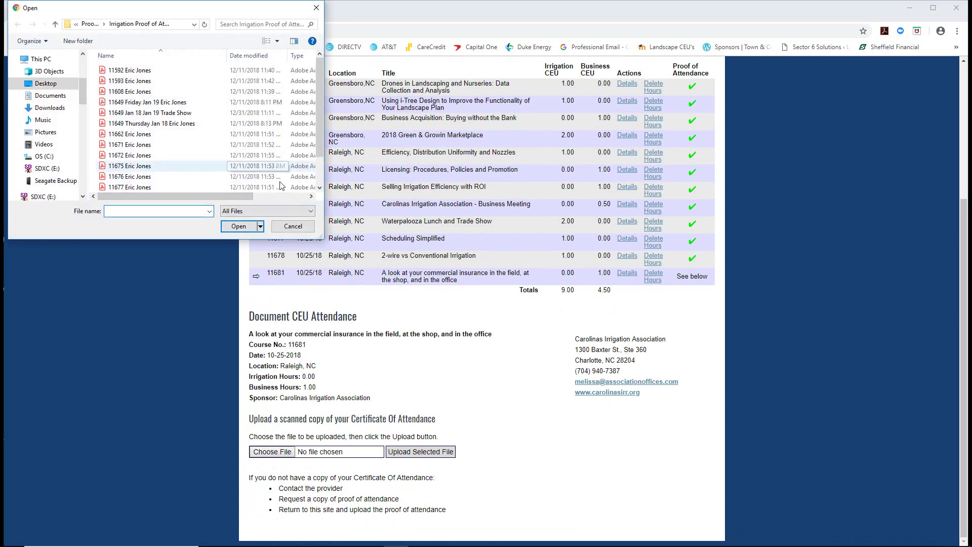
{"action": "left_click", "coordinate": [320, 187]}
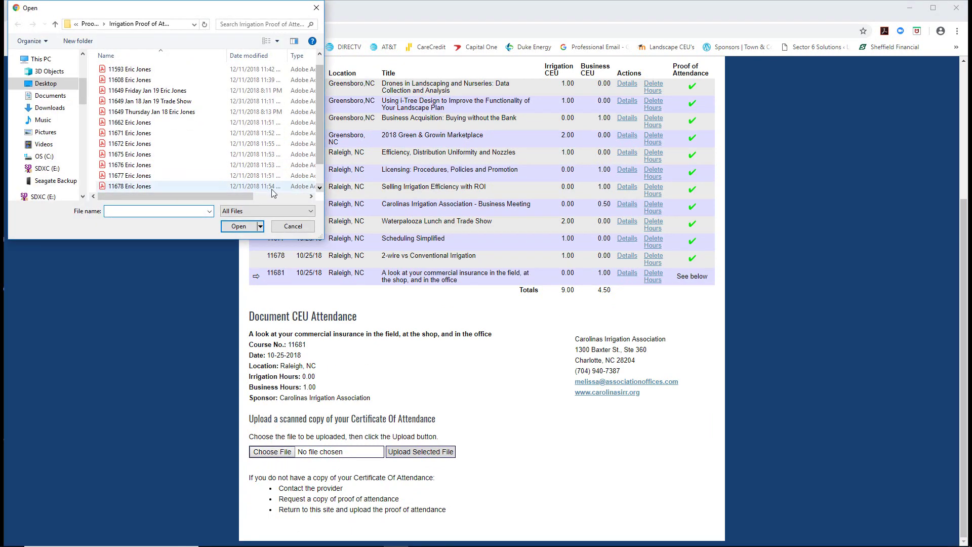
{"action": "left_click", "coordinate": [320, 188]}
{"action": "left_click", "coordinate": [152, 187]}
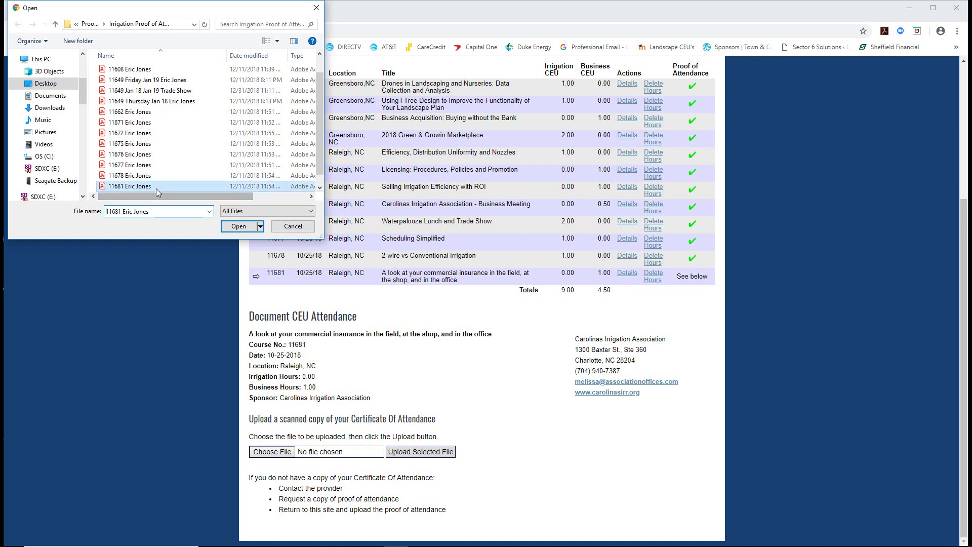
{"action": "left_click", "coordinate": [239, 226]}
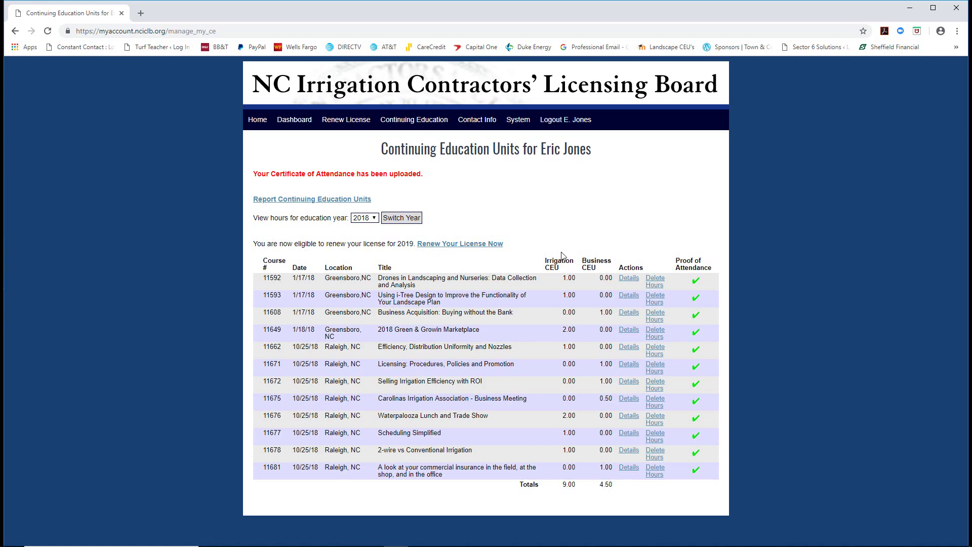
- Begin the 2019 renewal, answering Yes for surety bond and not investigated for misclassification
{"action": "left_click", "coordinate": [444, 245]}
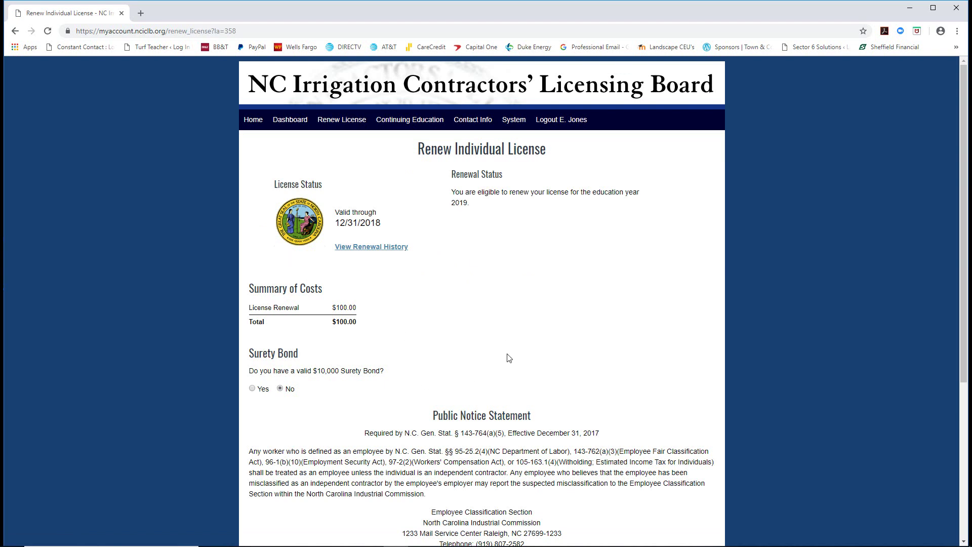
{"action": "scroll", "coordinate": [354, 330], "scroll_direction": "down", "scroll_amount": 1}
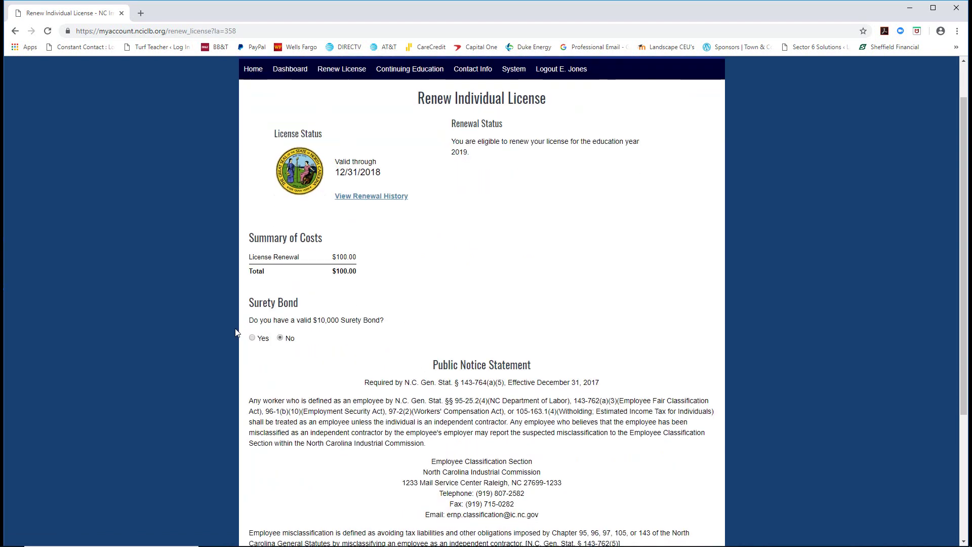
{"action": "left_click", "coordinate": [253, 338]}
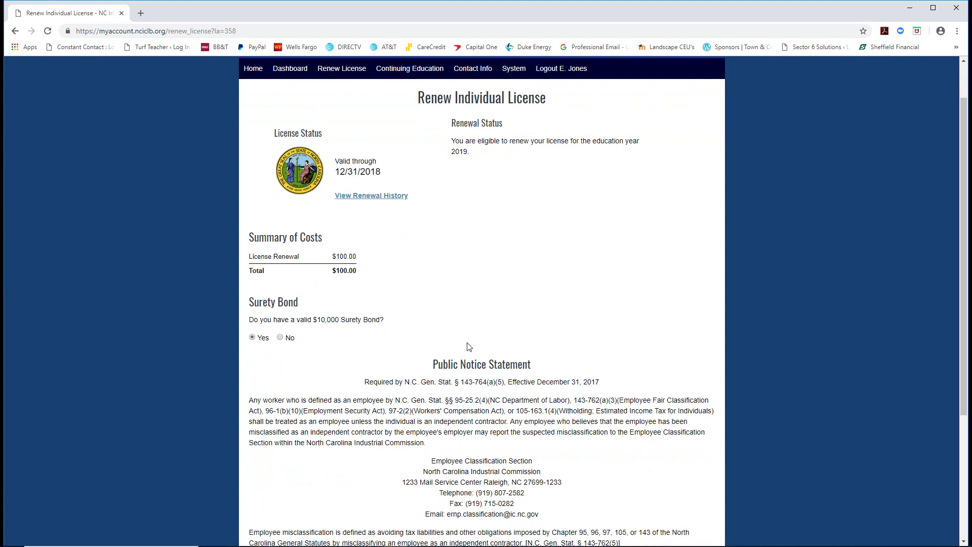
{"action": "scroll", "coordinate": [466, 343], "scroll_direction": "down", "scroll_amount": 2}
{"action": "scroll", "coordinate": [468, 346], "scroll_direction": "down", "scroll_amount": 1}
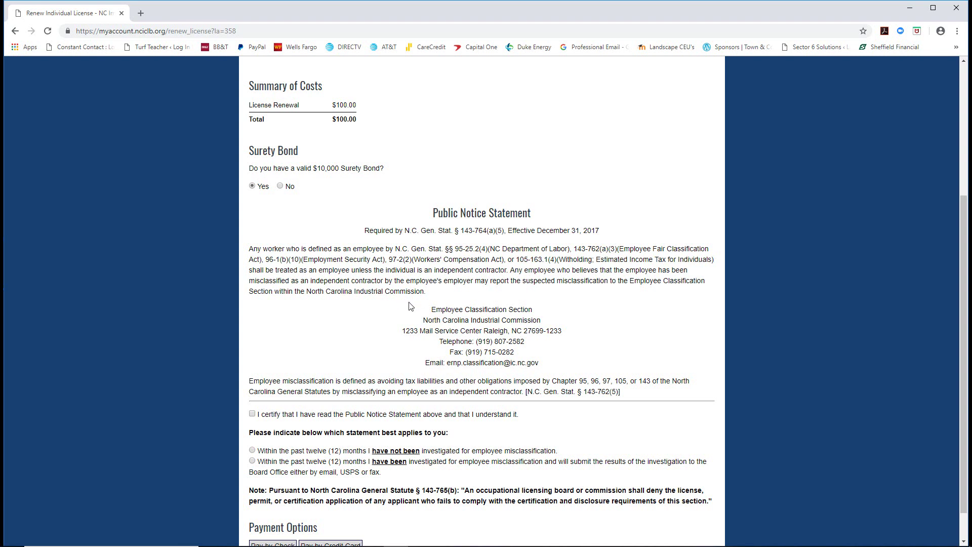
{"action": "scroll", "coordinate": [491, 357], "scroll_direction": "down", "scroll_amount": 1}
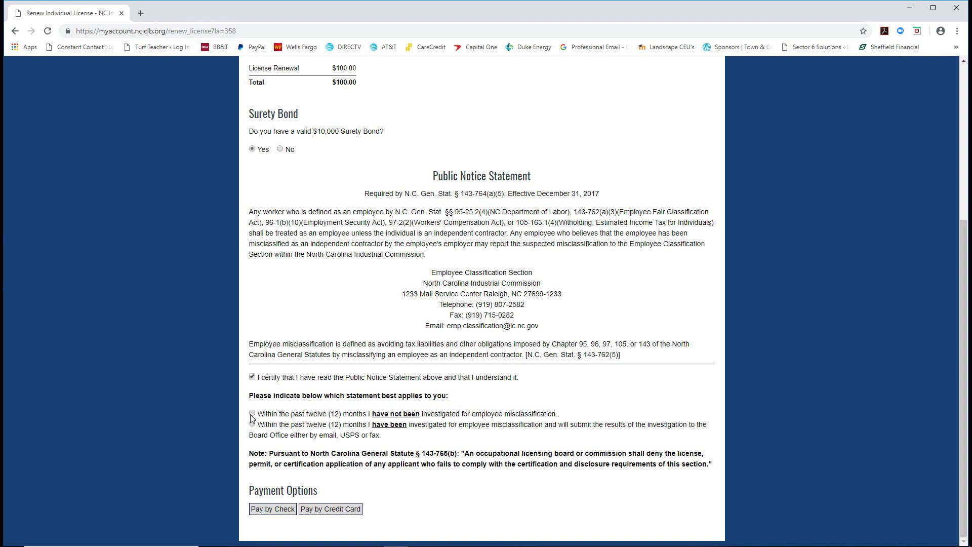
{"action": "left_click", "coordinate": [252, 415]}
- Pay the $100.00 renewal fee by credit card
{"action": "left_click", "coordinate": [330, 509]}
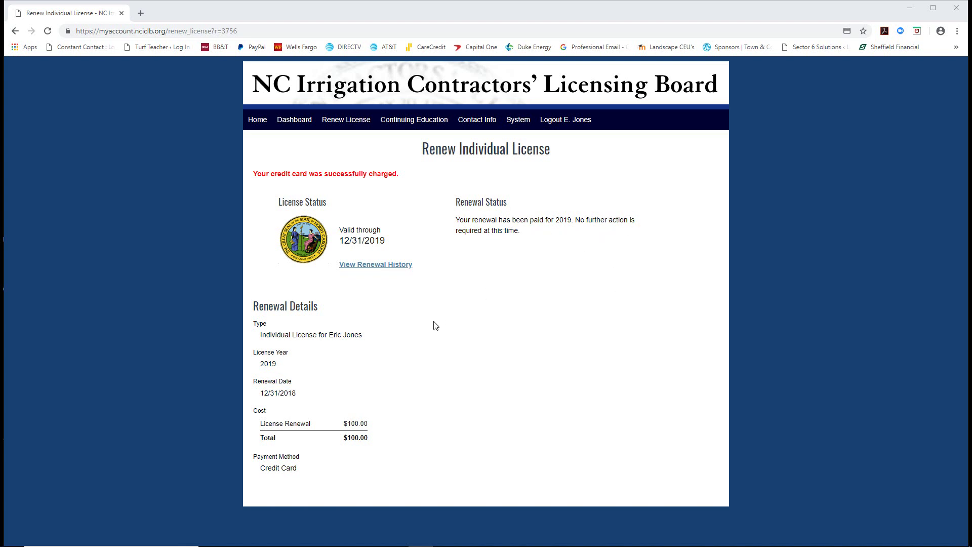
- Print the renewal receipt page with Adobe PDF as the destination
{"action": "right_click", "coordinate": [295, 148]}
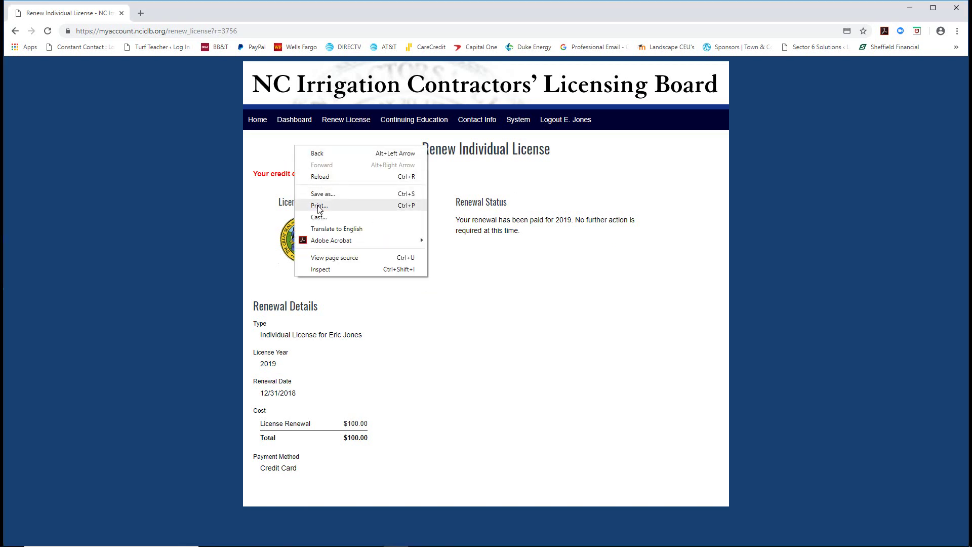
{"action": "left_click", "coordinate": [319, 208]}
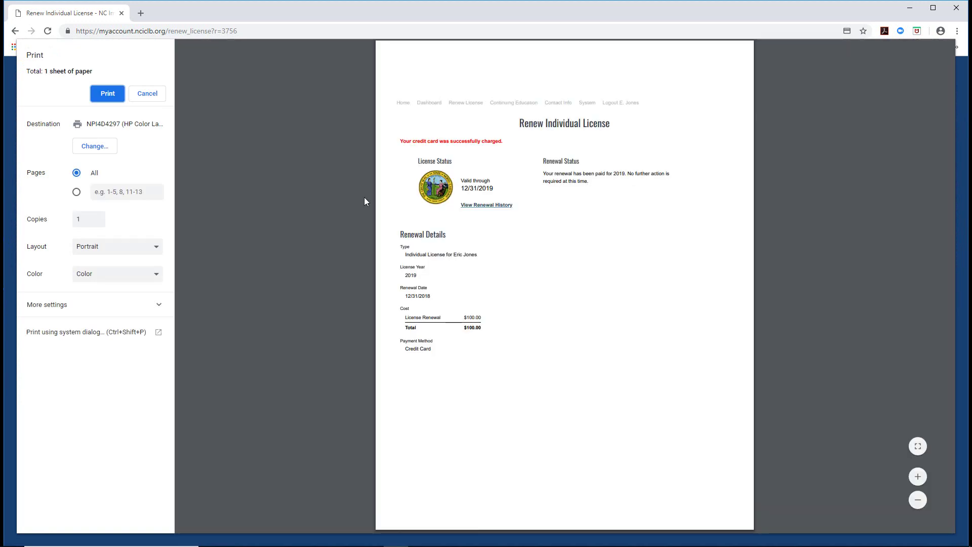
{"action": "left_click", "coordinate": [104, 94]}
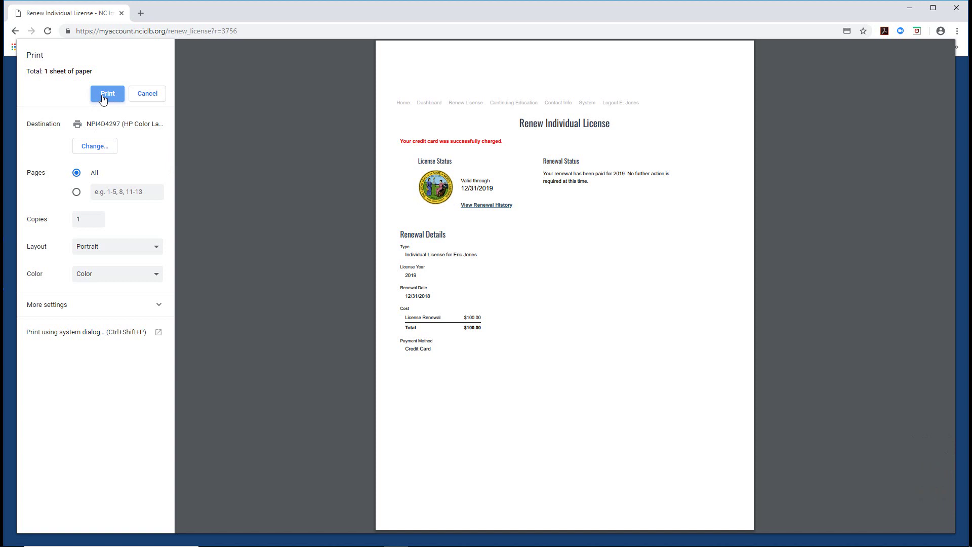
{"action": "left_click", "coordinate": [99, 147]}
{"action": "left_click", "coordinate": [375, 163]}
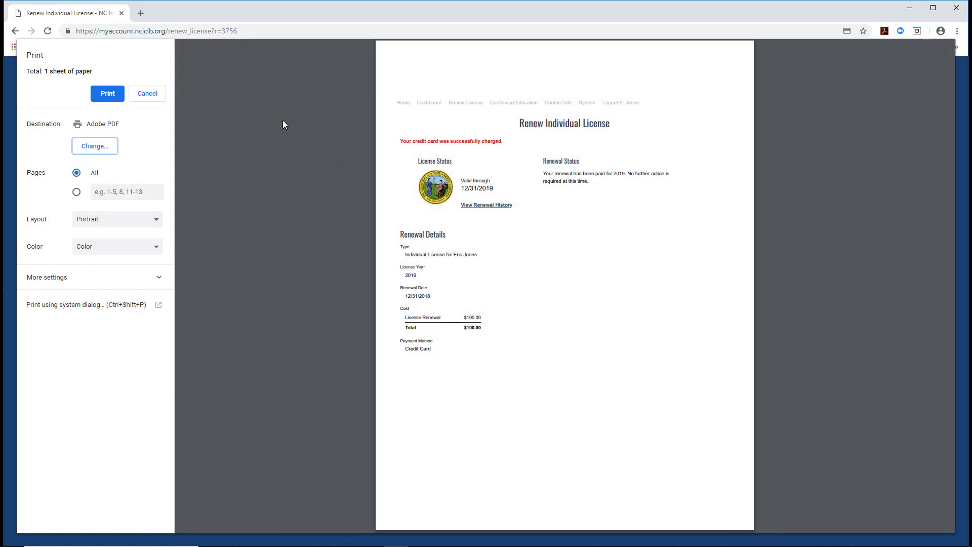
{"action": "left_click", "coordinate": [104, 96]}
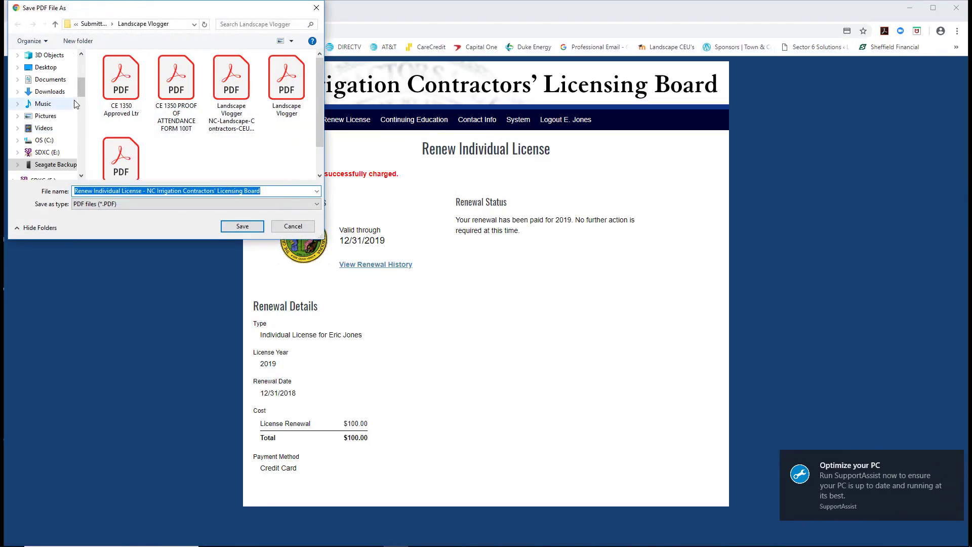
- Save the receipt in Desktop's Proof of Attendance folder as '<licensee name> NC ICLB Receipt Dec 31 2018', then close Acrobat
{"action": "scroll", "coordinate": [78, 89], "scroll_direction": "up", "scroll_amount": 3}
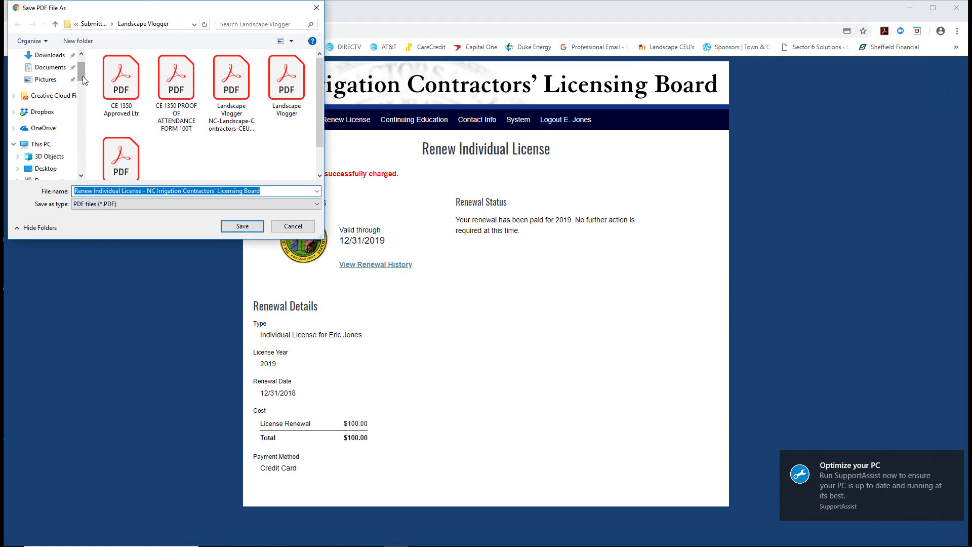
{"action": "scroll", "coordinate": [82, 68], "scroll_direction": "up", "scroll_amount": 1}
{"action": "left_click", "coordinate": [46, 75]}
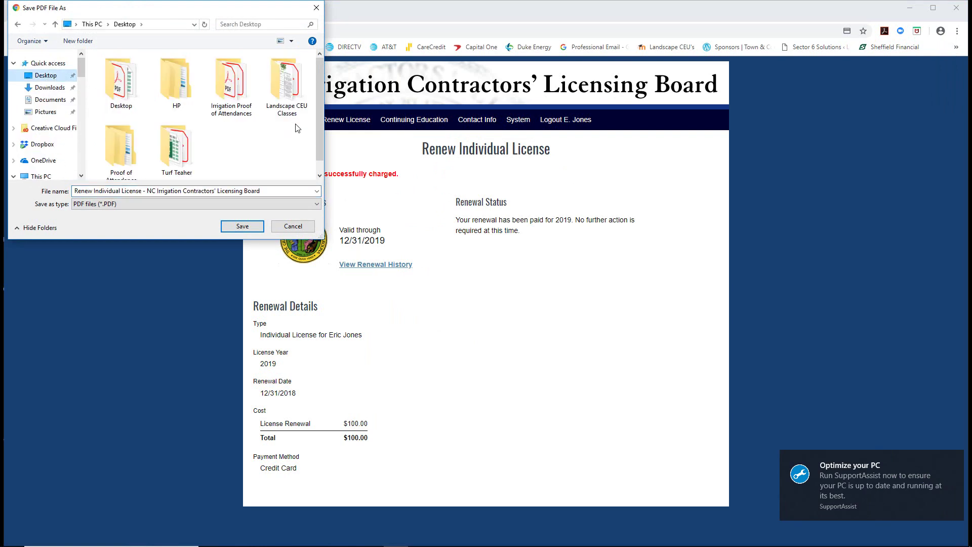
{"action": "double_click", "coordinate": [126, 155]}
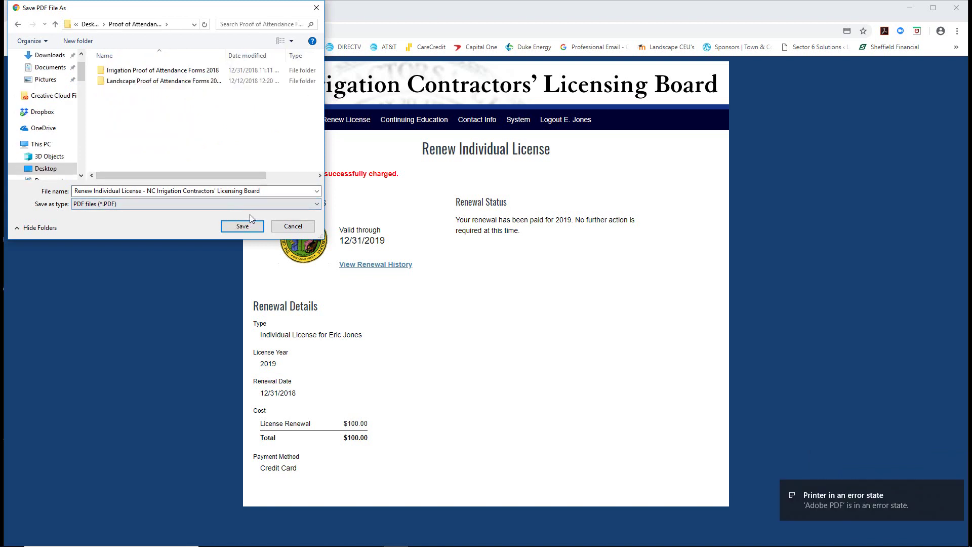
{"action": "left_click", "coordinate": [284, 193]}
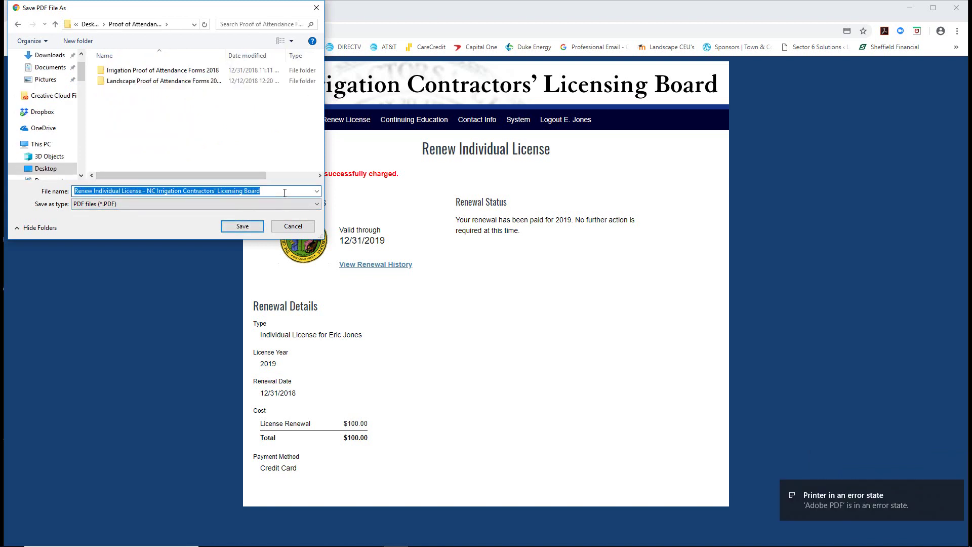
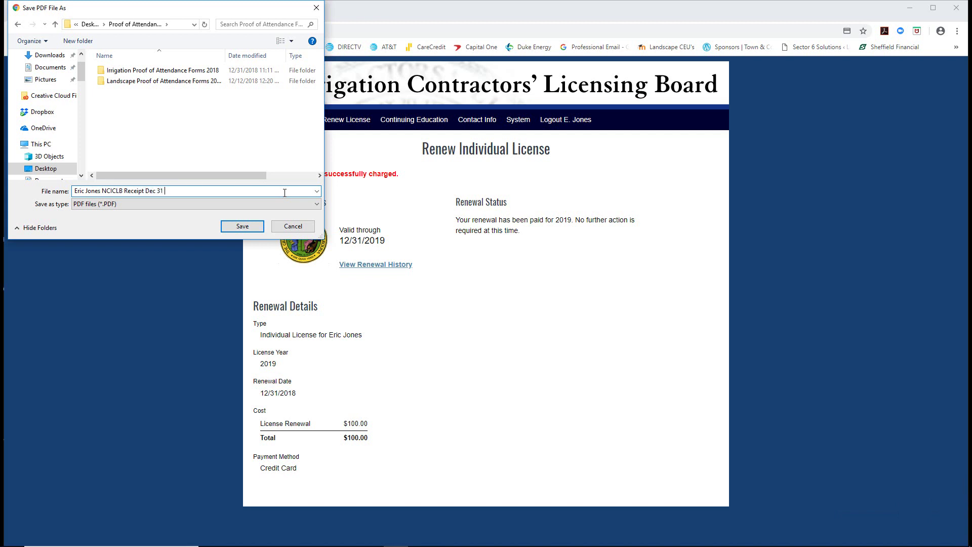
{"action": "type", "text": "2018"}
{"action": "left_click", "coordinate": [245, 227]}
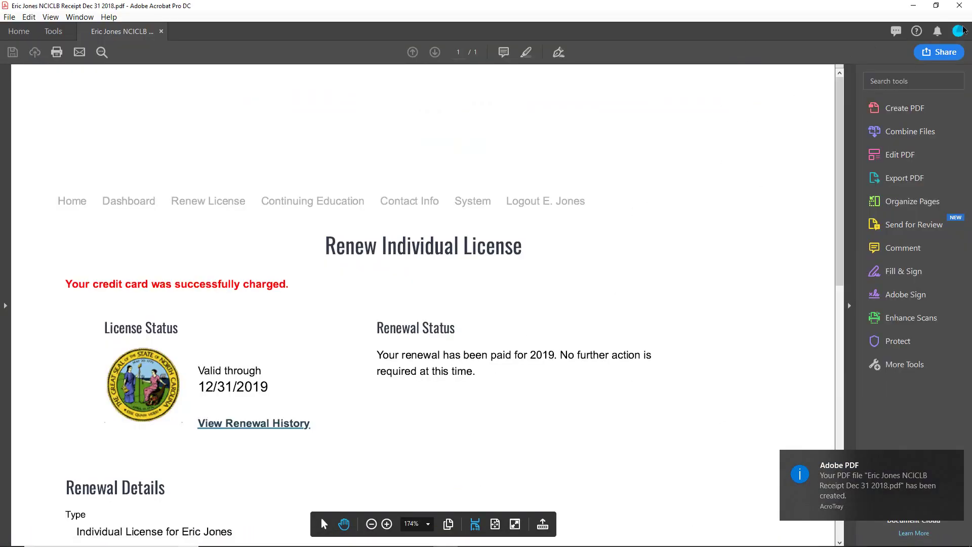
{"action": "left_click", "coordinate": [960, 5]}
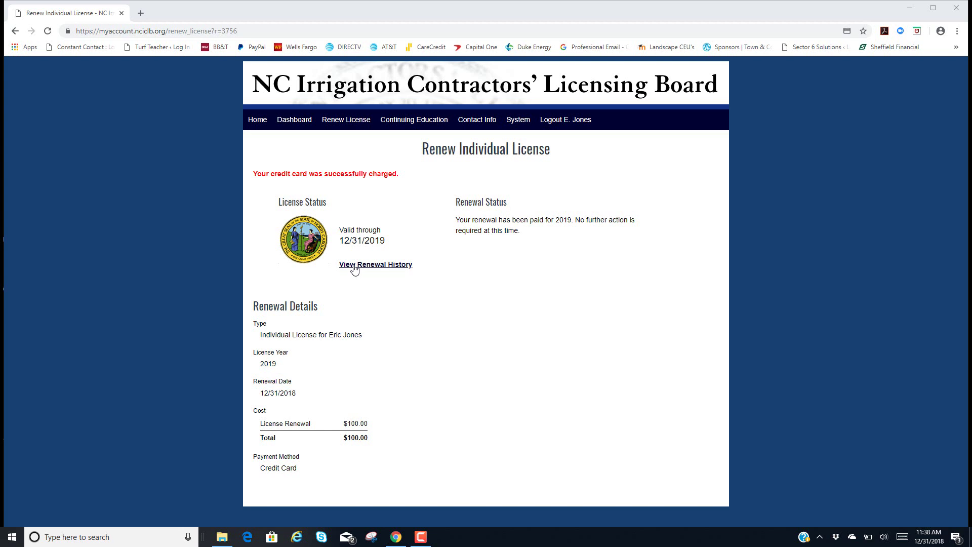
- Check the license's renewal history, then go back to the public home page
{"action": "left_click", "coordinate": [356, 268]}
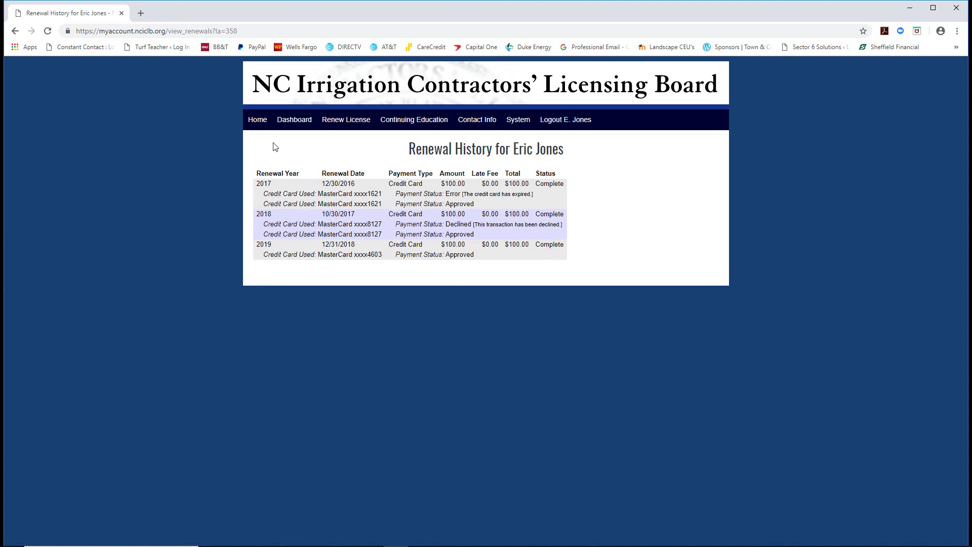
{"action": "left_click", "coordinate": [255, 126]}
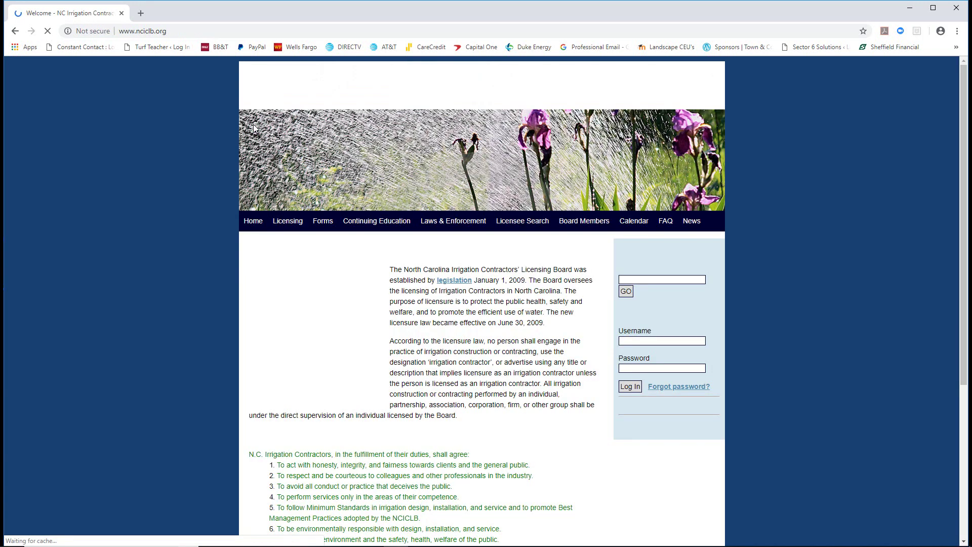
- Log back into the individual account via Licensing > Renewal with the saved username and password
{"action": "mouse_move", "coordinate": [280, 223]}
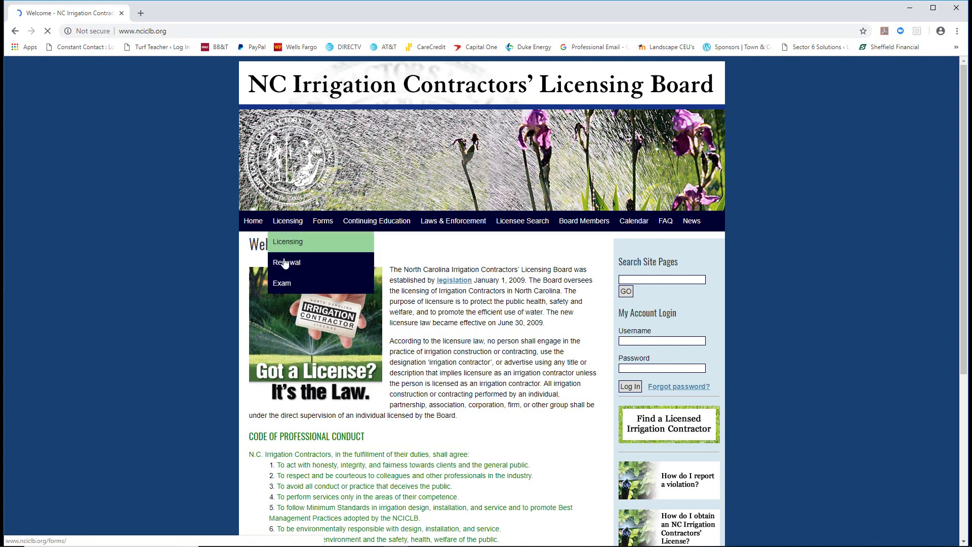
{"action": "left_click", "coordinate": [282, 262]}
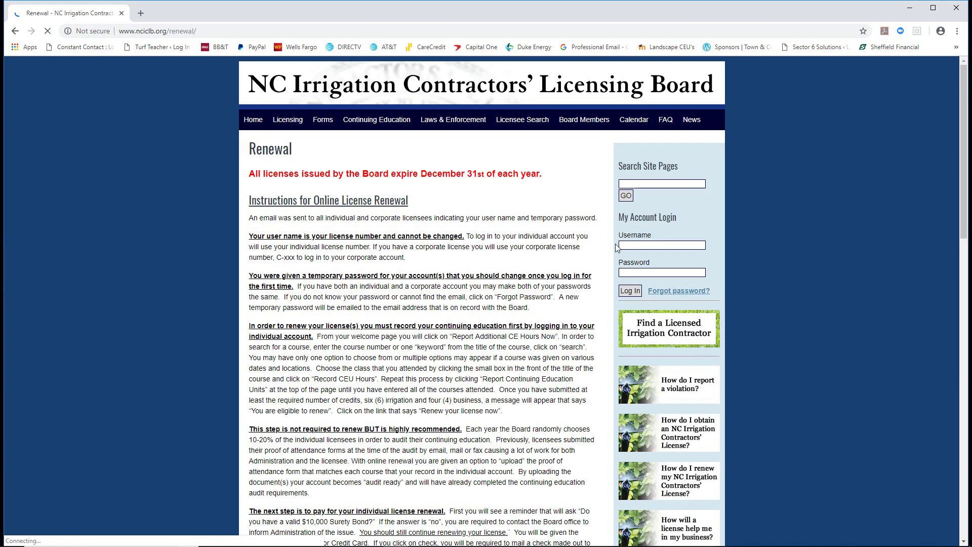
{"action": "left_click", "coordinate": [635, 245]}
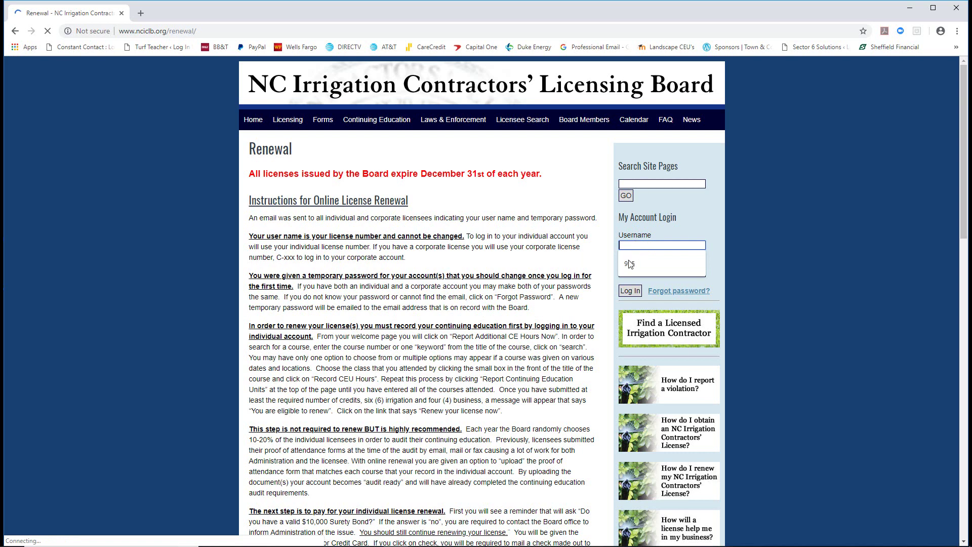
{"action": "left_click", "coordinate": [631, 264]}
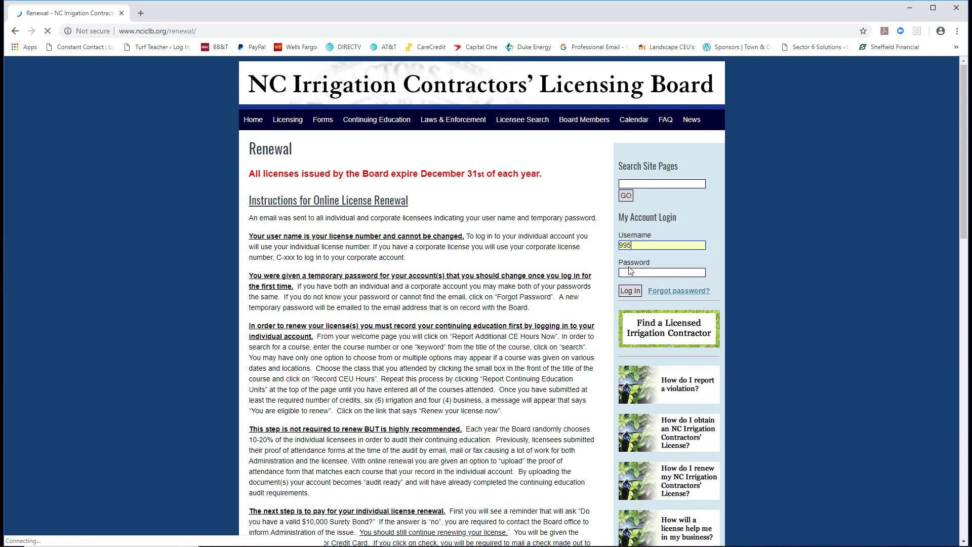
{"action": "left_click", "coordinate": [629, 271]}
{"action": "type", "text": "•••••••••••"}
{"action": "type", "text": "****"}
{"action": "left_click", "coordinate": [630, 291]}
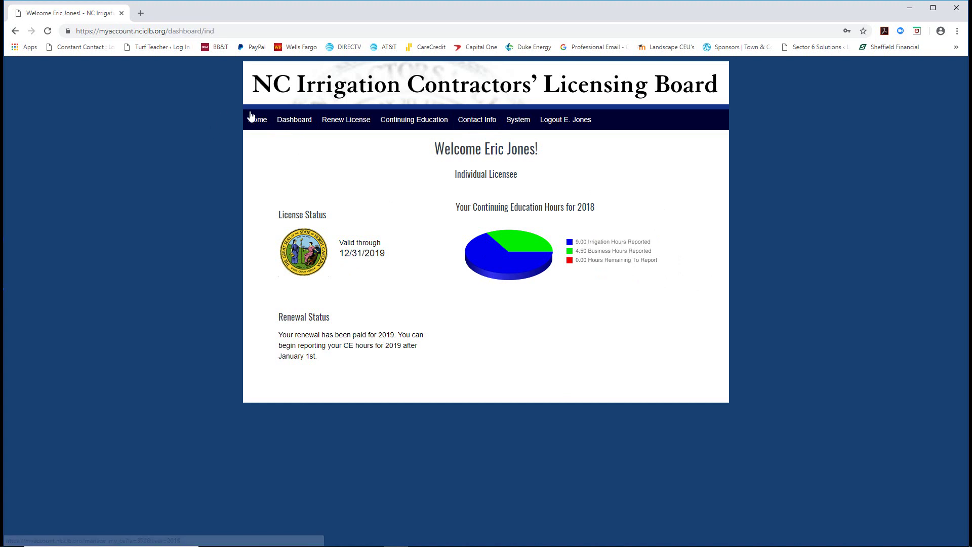
- Log out of the individual licensee account from the navigation bar
{"action": "left_click", "coordinate": [566, 121]}
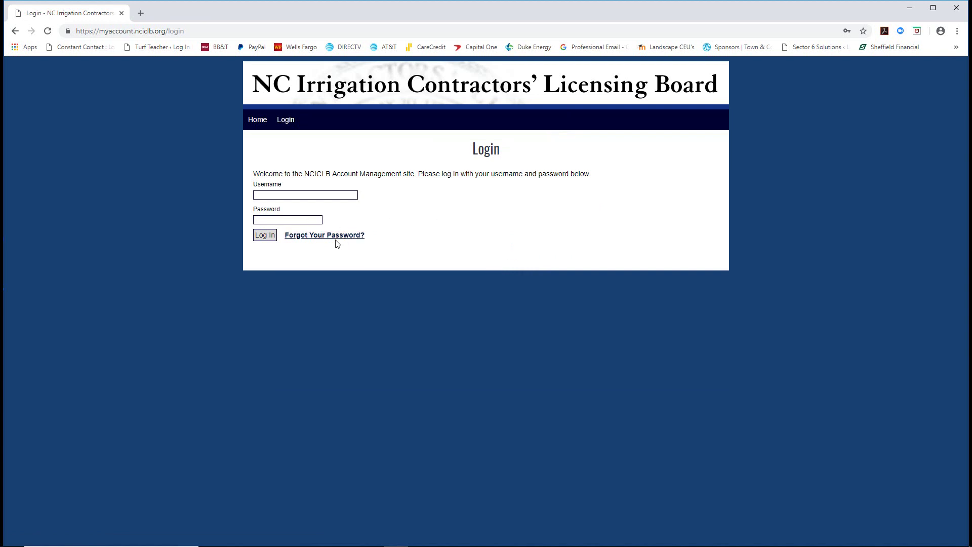
- Go from the Home page to the Licensing > Renewal page
{"action": "left_click", "coordinate": [258, 126]}
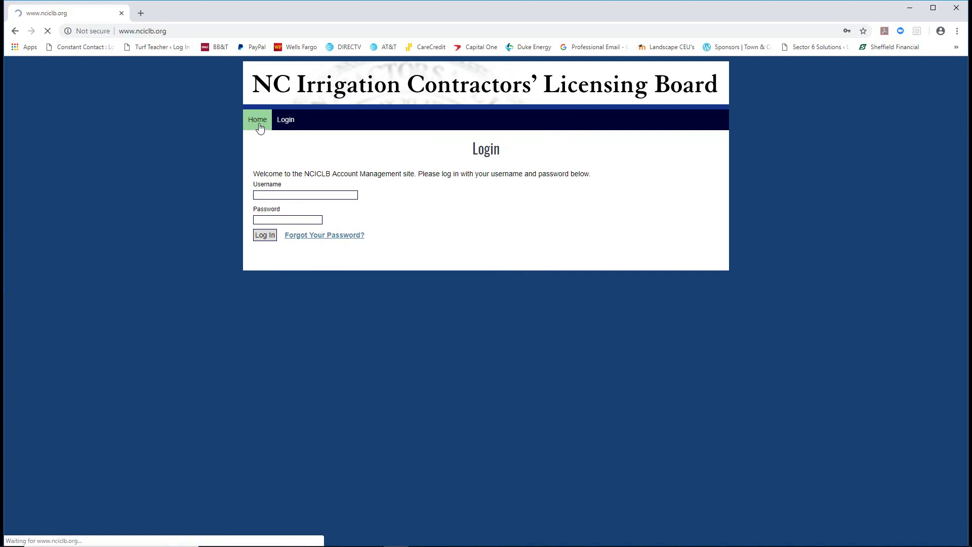
{"action": "scroll", "coordinate": [615, 350], "scroll_direction": "down", "scroll_amount": 1}
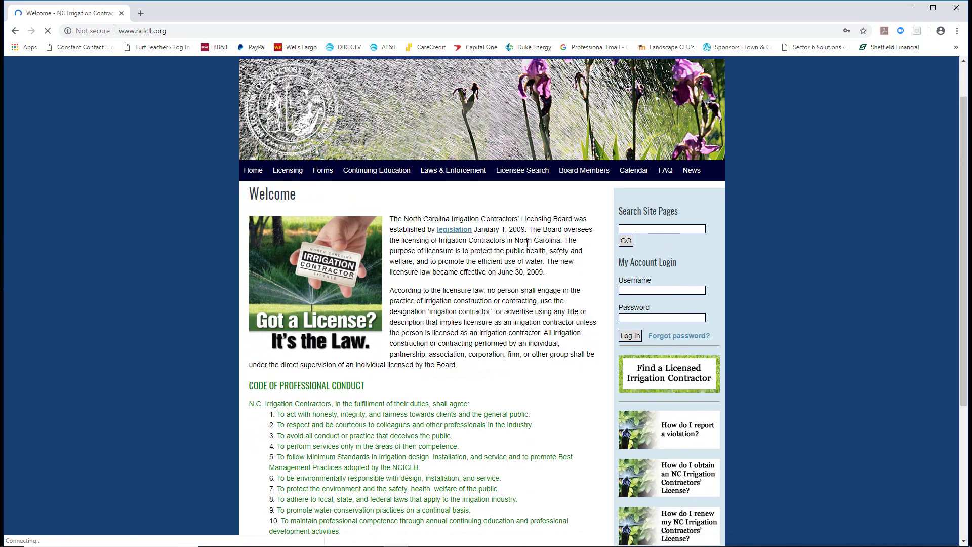
{"action": "left_click", "coordinate": [289, 173]}
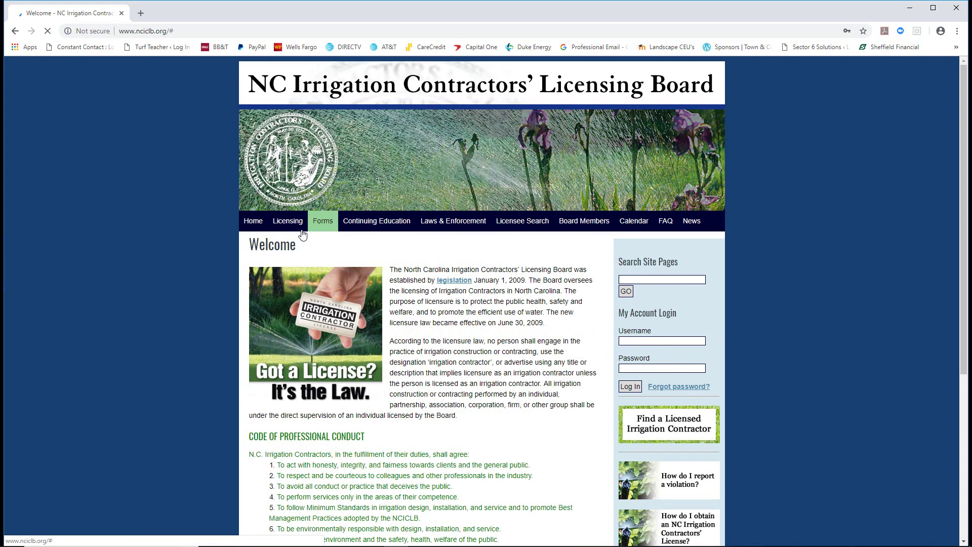
{"action": "mouse_move", "coordinate": [288, 221]}
{"action": "scroll", "coordinate": [285, 219], "scroll_direction": "down", "scroll_amount": 1}
{"action": "left_click", "coordinate": [285, 217]}
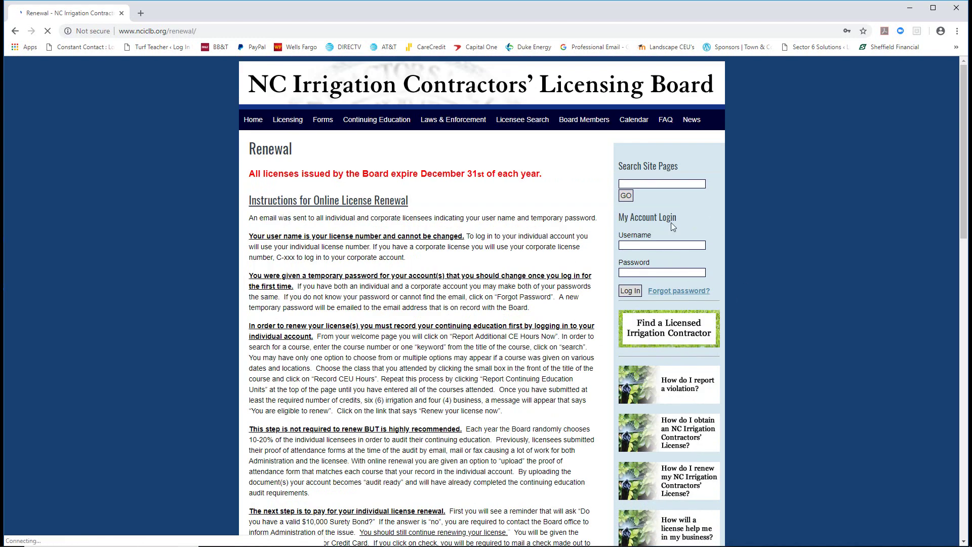
{"action": "scroll", "coordinate": [671, 223], "scroll_direction": "down", "scroll_amount": 1}
- Enter the corporate account username and password and log in
{"action": "left_click", "coordinate": [633, 194]}
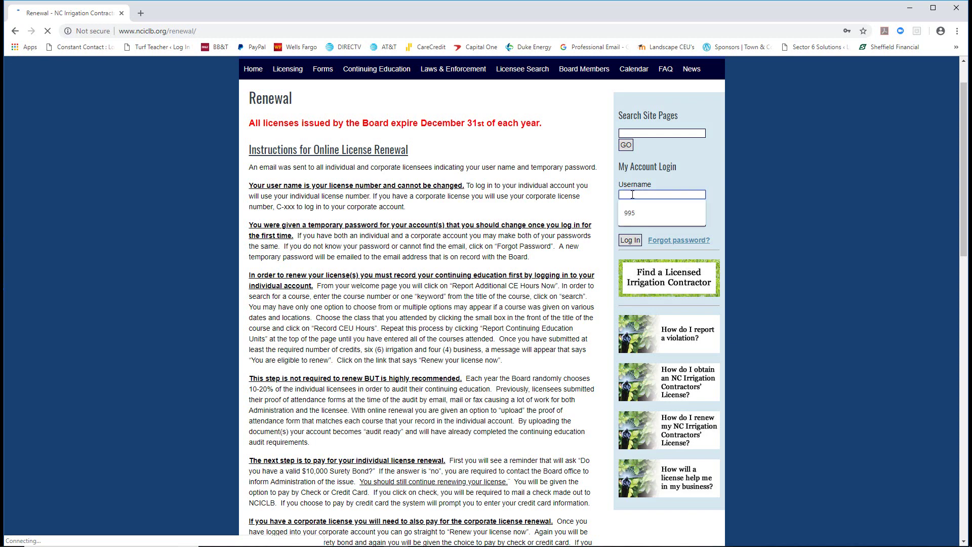
{"action": "type", "text": "C-239"}
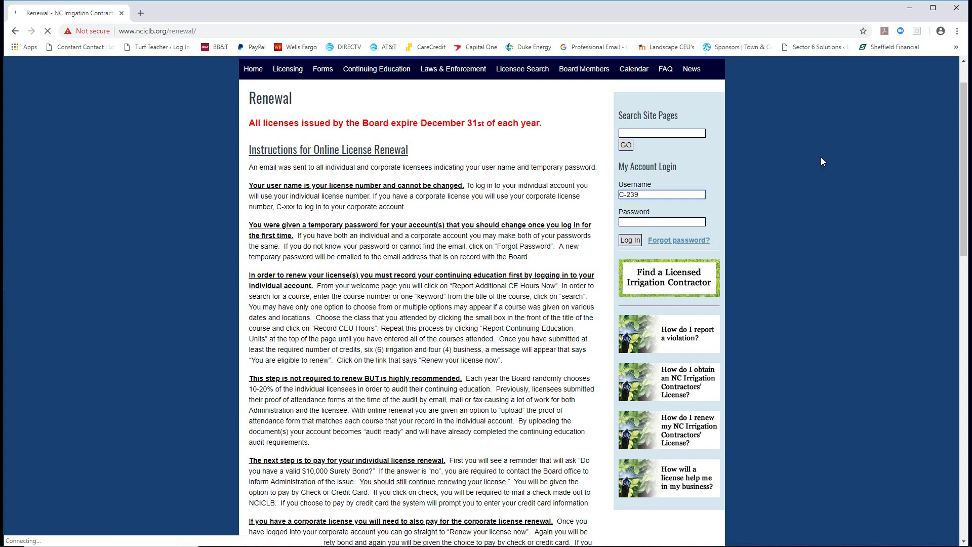
{"action": "left_click", "coordinate": [632, 221]}
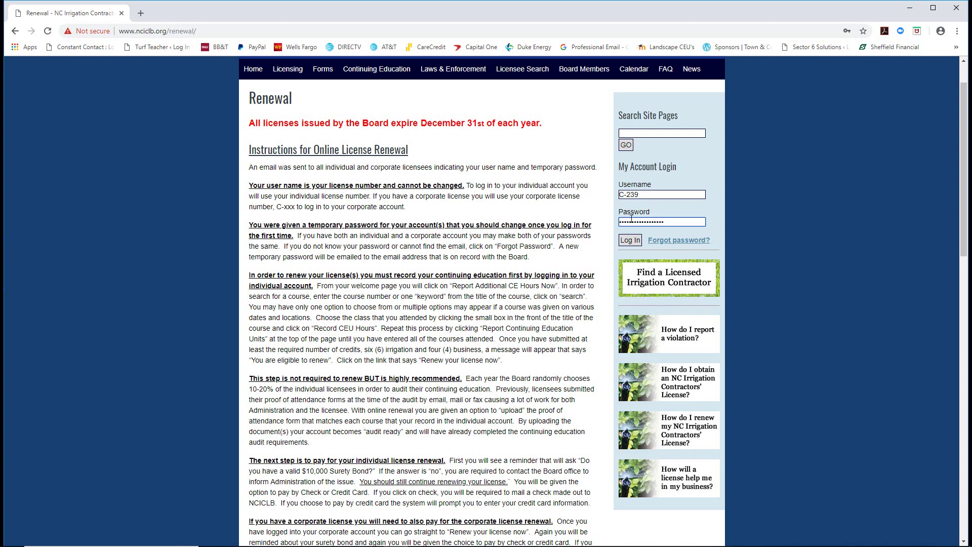
{"action": "left_click", "coordinate": [630, 243]}
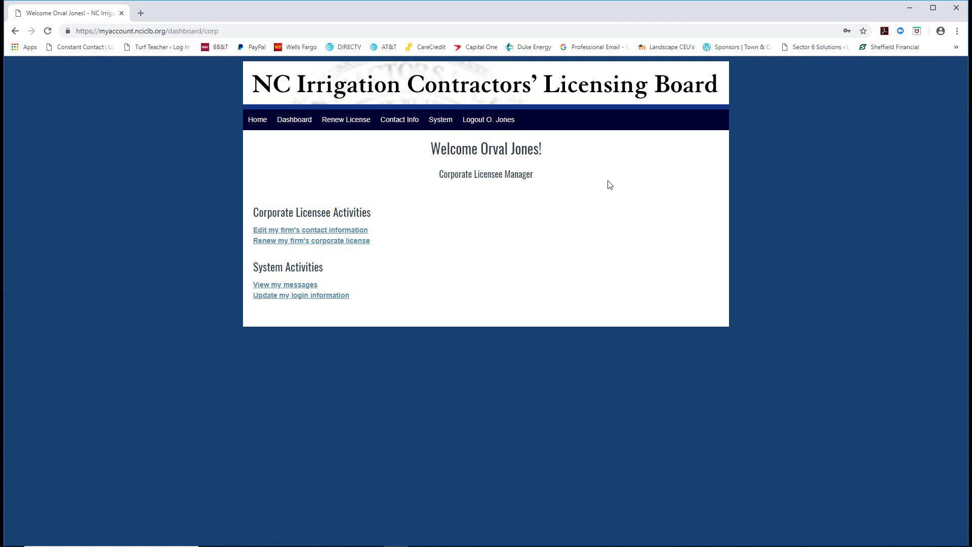
{"action": "left_click", "coordinate": [293, 233]}
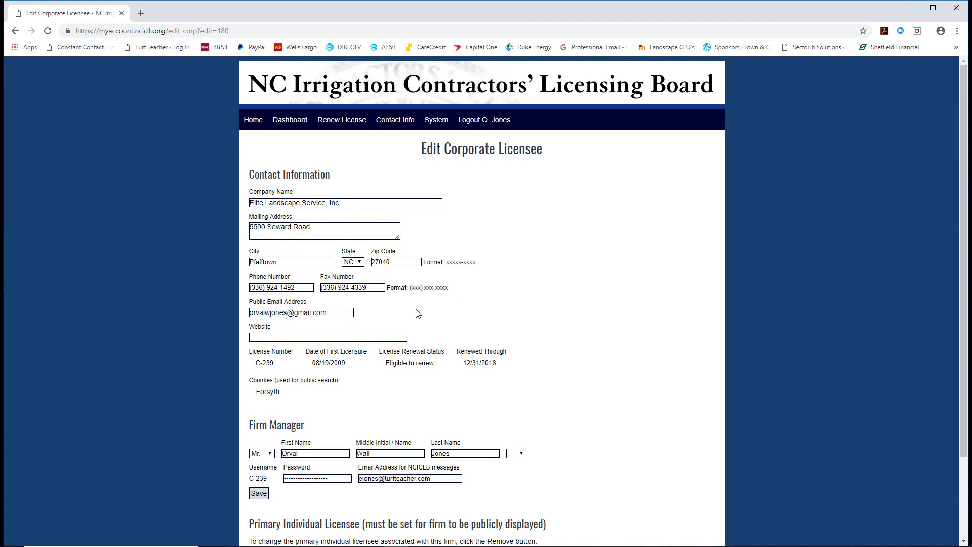
{"action": "scroll", "coordinate": [355, 309], "scroll_direction": "down", "scroll_amount": 1}
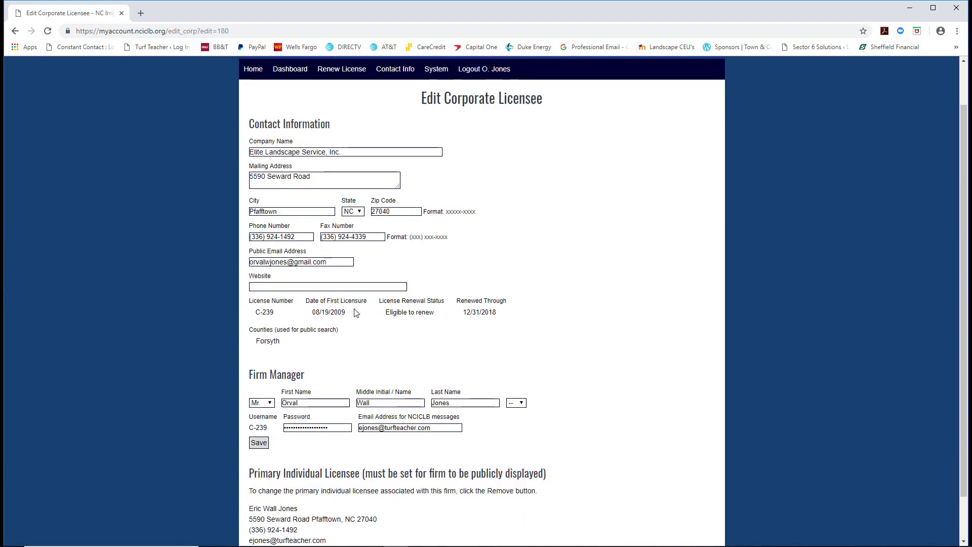
{"action": "left_click", "coordinate": [288, 287]}
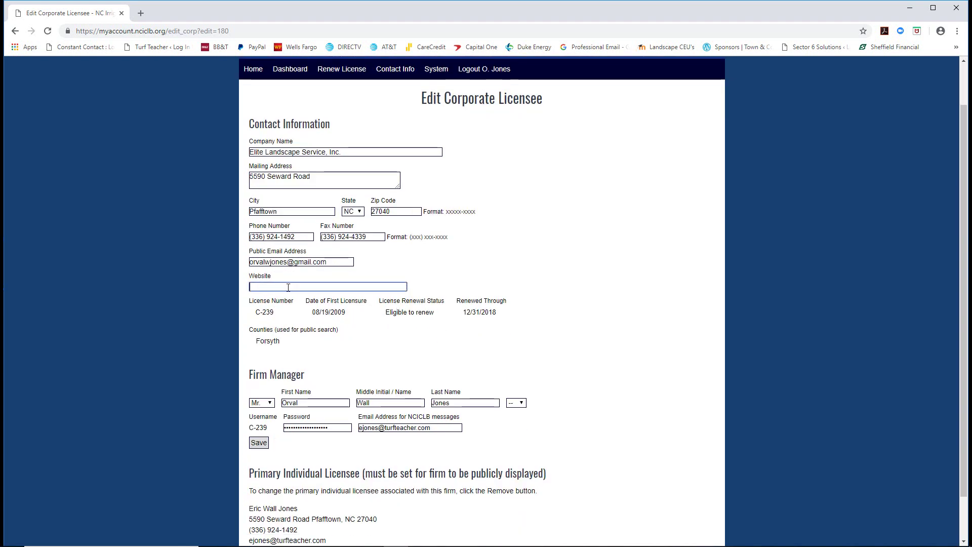
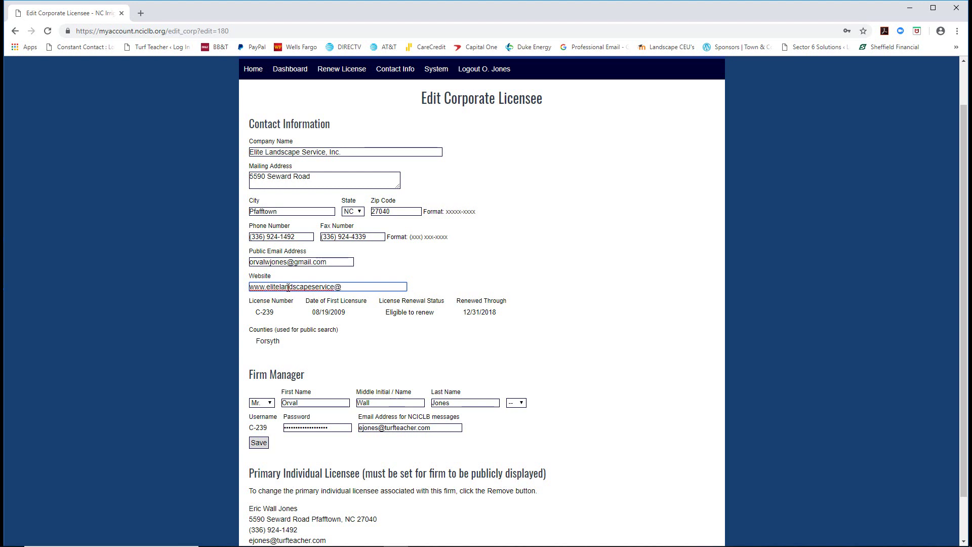
{"action": "key", "text": "BackSpace"}
{"action": "left_click", "coordinate": [424, 350]}
{"action": "scroll", "coordinate": [423, 350], "scroll_direction": "down", "scroll_amount": 1}
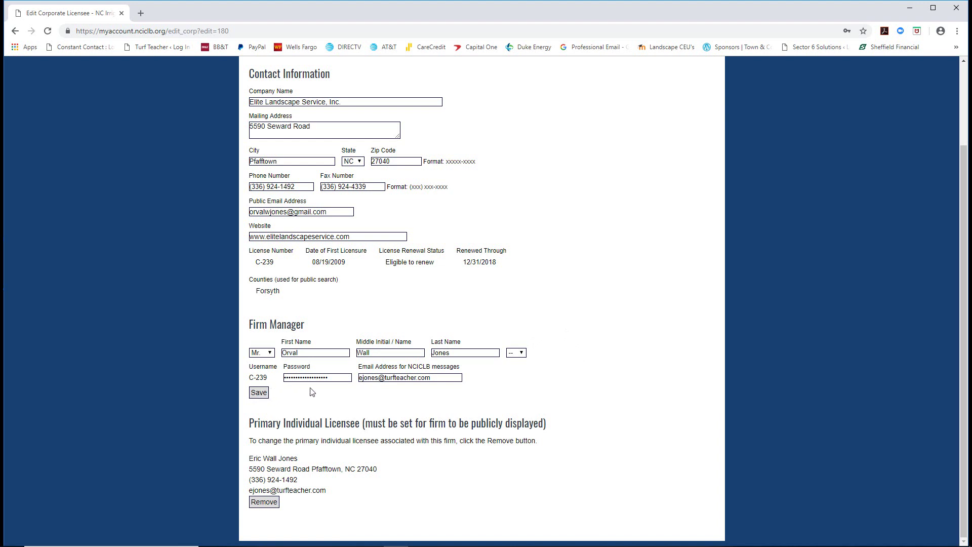
{"action": "left_click", "coordinate": [257, 395]}
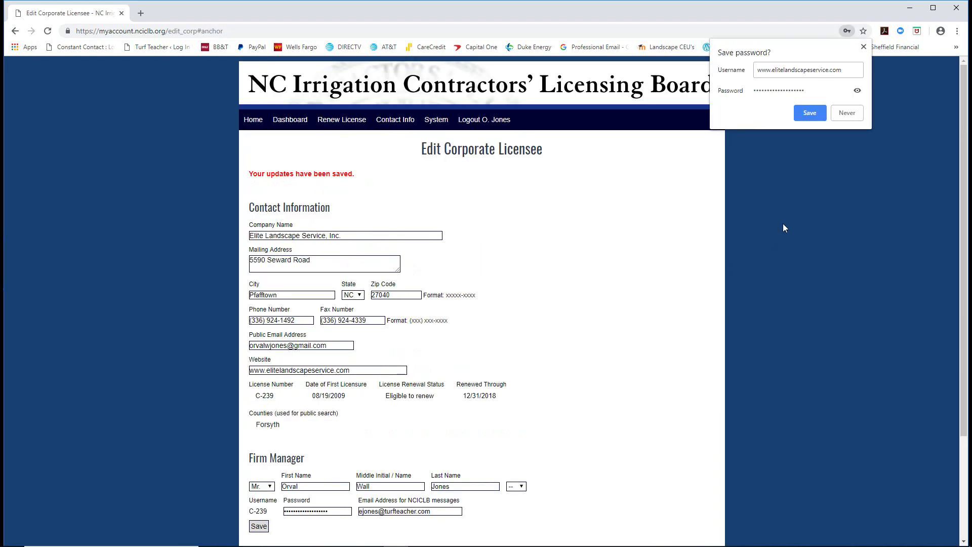
{"action": "left_click", "coordinate": [847, 113]}
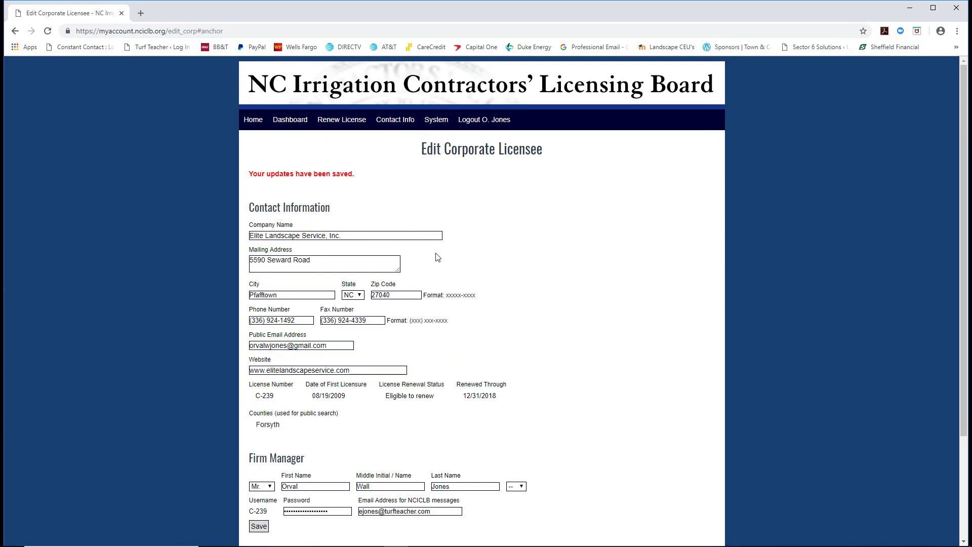
{"action": "left_click", "coordinate": [289, 120]}
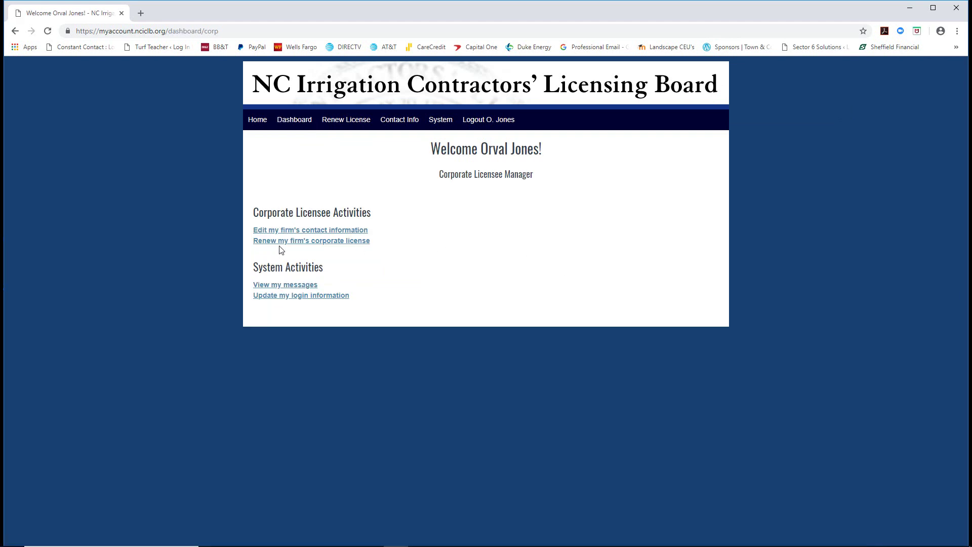
- Start the firm's 2019 corporate license renewal, reviewing its renewal history before returning to the form
{"action": "left_click", "coordinate": [309, 245]}
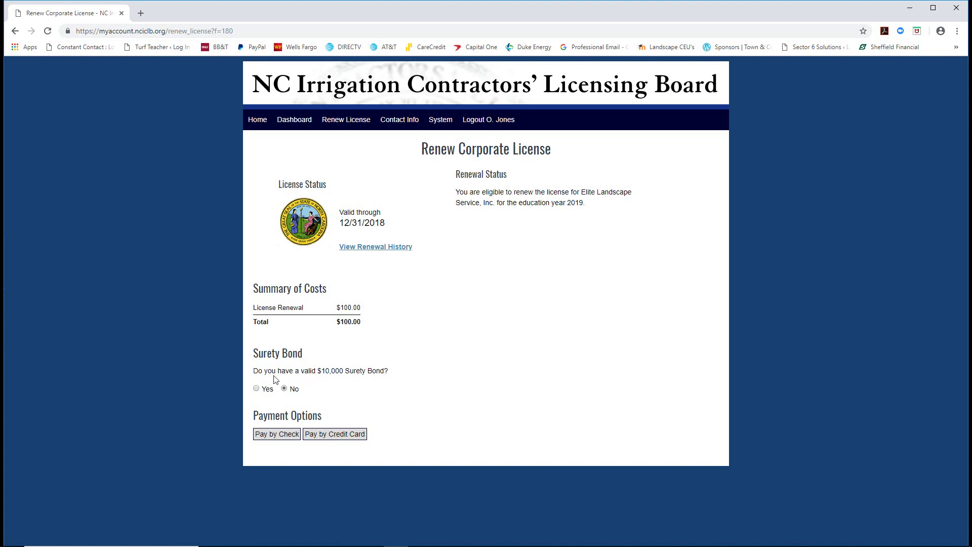
{"action": "left_click", "coordinate": [362, 249]}
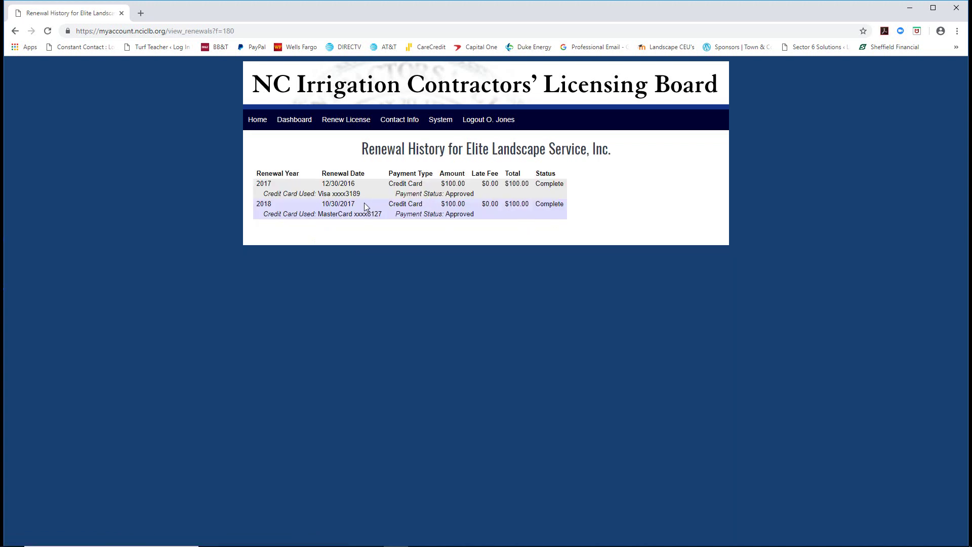
{"action": "left_click", "coordinate": [14, 31]}
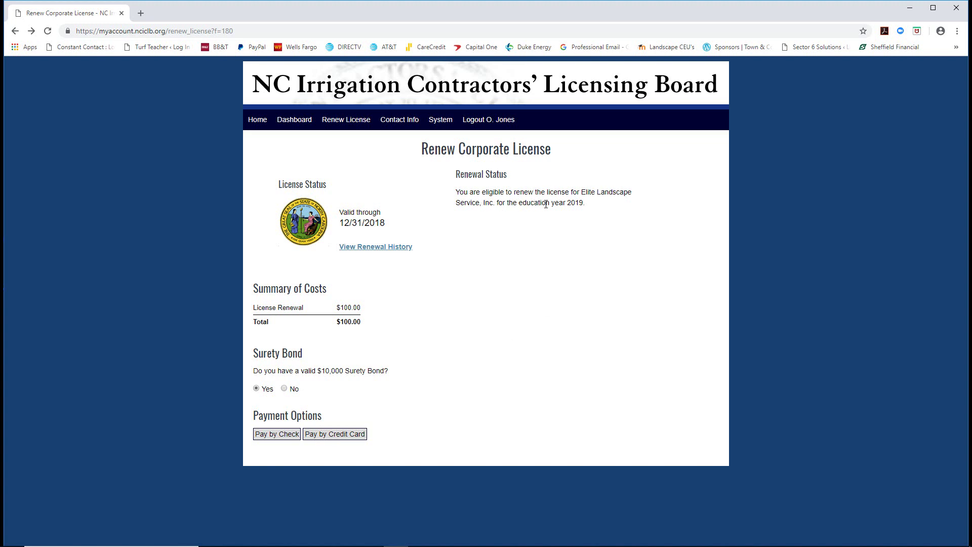
- Choose credit card payment for the $100.00 renewal and re-enter the cardholder's first name before the card number
{"action": "left_click", "coordinate": [333, 435]}
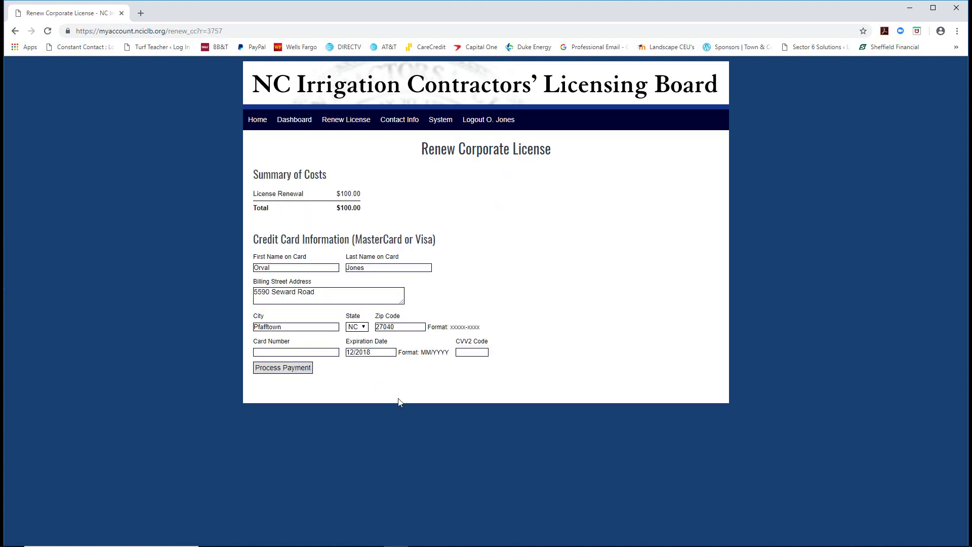
{"action": "double_click", "coordinate": [260, 269]}
{"action": "type", "text": "Eric"}
{"action": "left_click", "coordinate": [272, 351]}
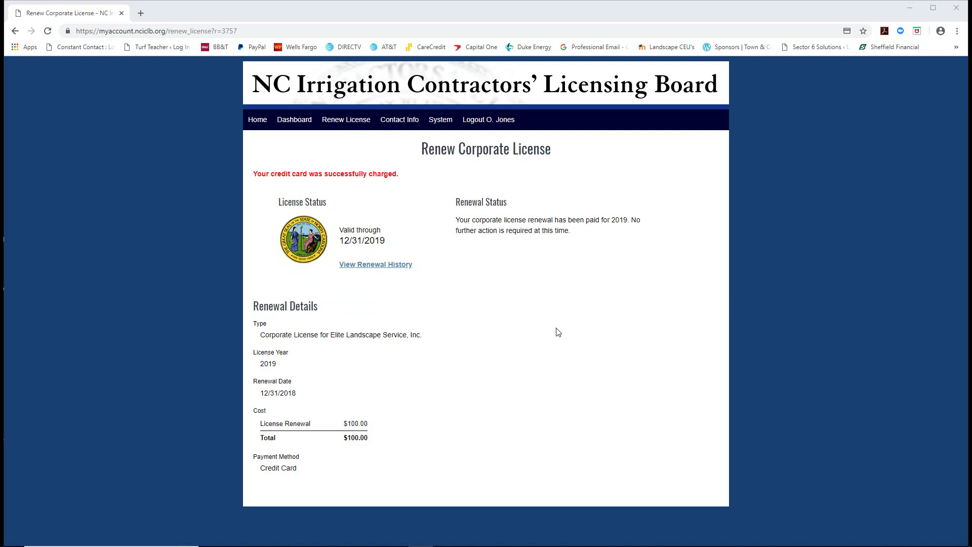
- Print the renewal confirmation to Adobe PDF as 'Corporate License NCICLB Receipt Dec 31 2018'
{"action": "right_click", "coordinate": [602, 134]}
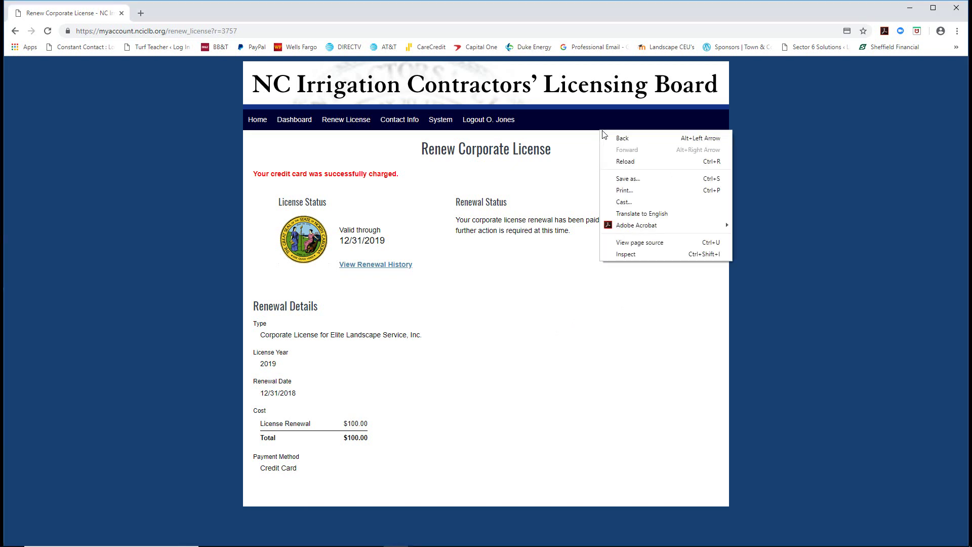
{"action": "left_click", "coordinate": [623, 191]}
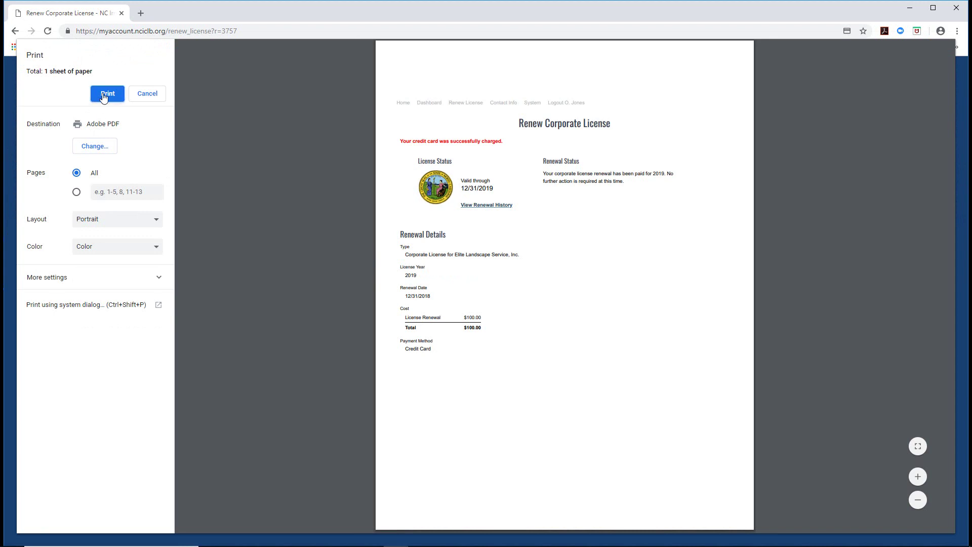
{"action": "left_click", "coordinate": [104, 97]}
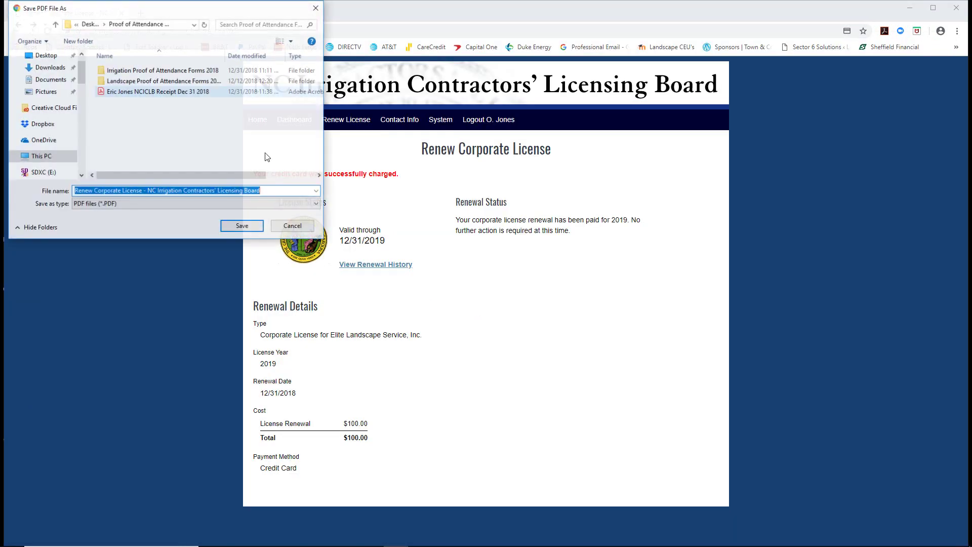
{"action": "left_click", "coordinate": [267, 192]}
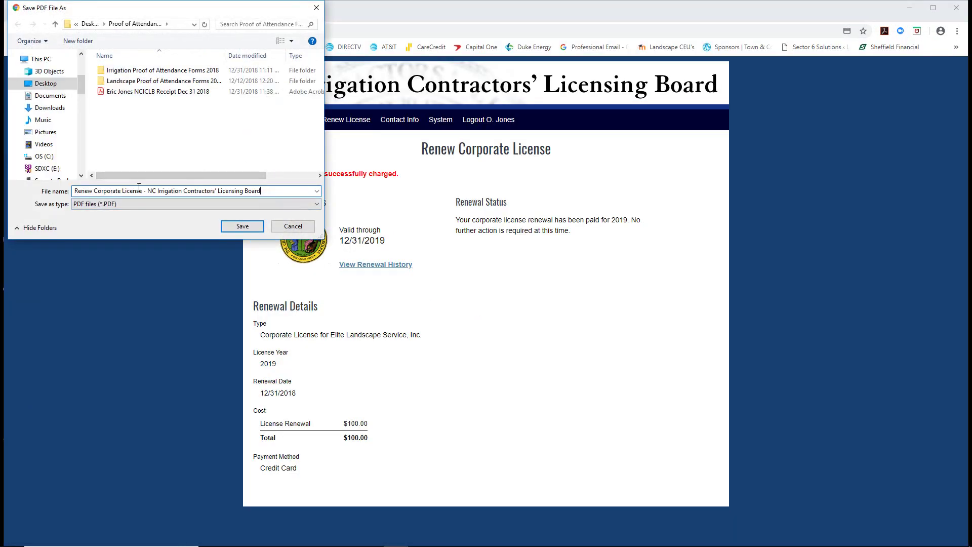
{"action": "key", "text": "ctrl+a"}
{"action": "type", "text": "Co"}
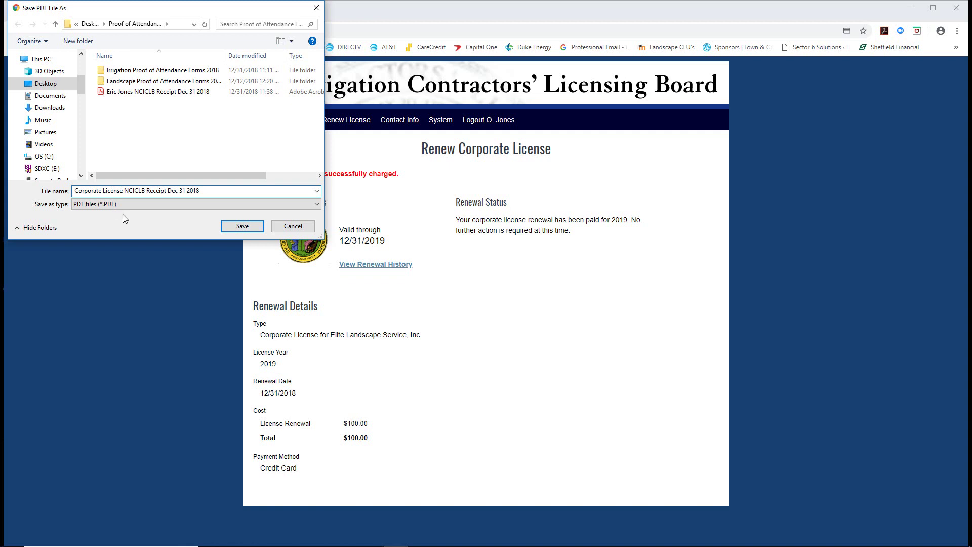
{"action": "left_click", "coordinate": [233, 227]}
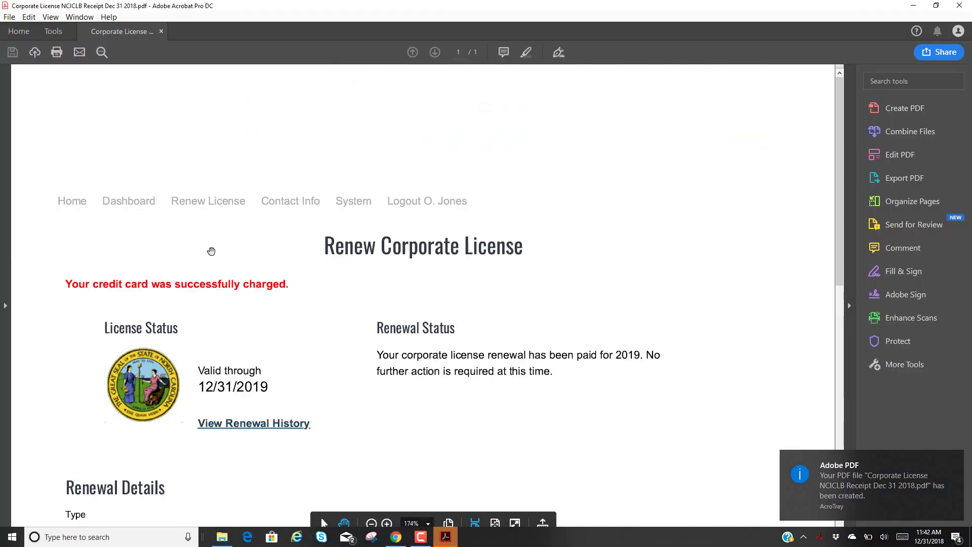
- Close the corporate license receipt PDF in Adobe Acrobat
{"action": "left_click", "coordinate": [960, 6]}
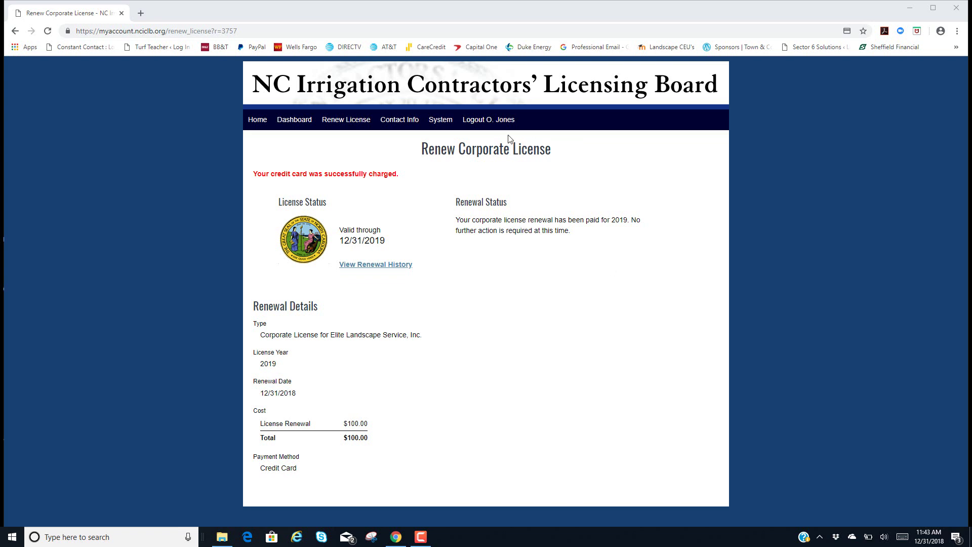
- Log out, return to the board's home page, then close Chrome and the 2018 attendance forms folder
{"action": "left_click", "coordinate": [492, 120]}
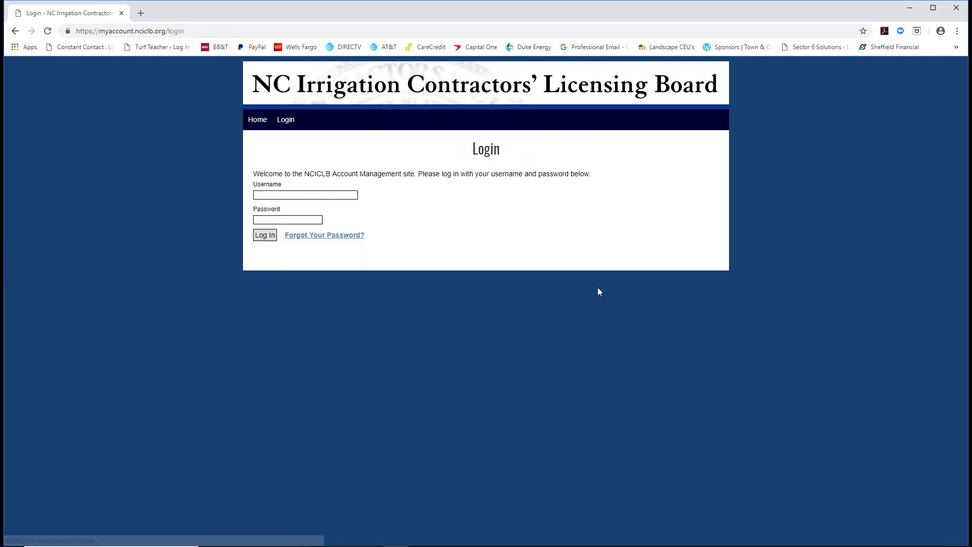
{"action": "left_click", "coordinate": [257, 120]}
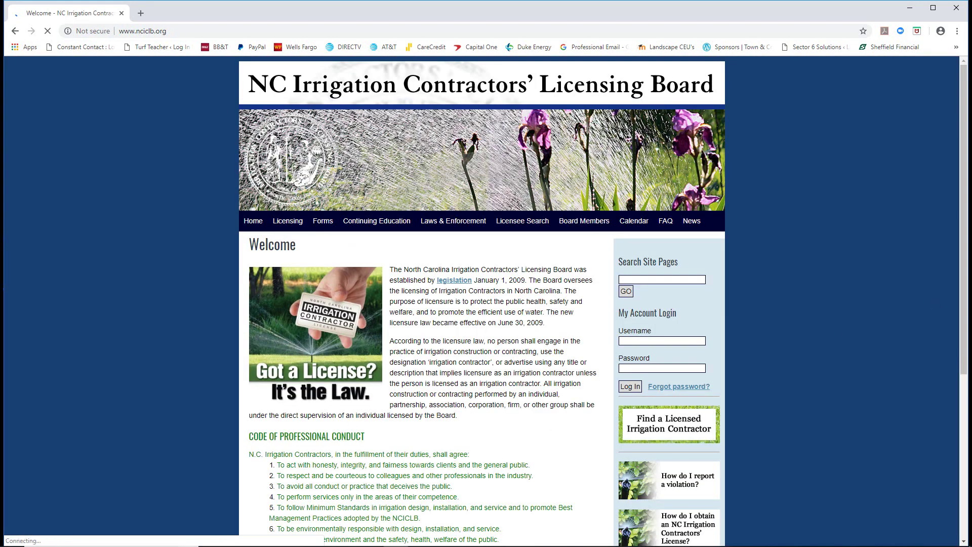
{"action": "left_click", "coordinate": [958, 7]}
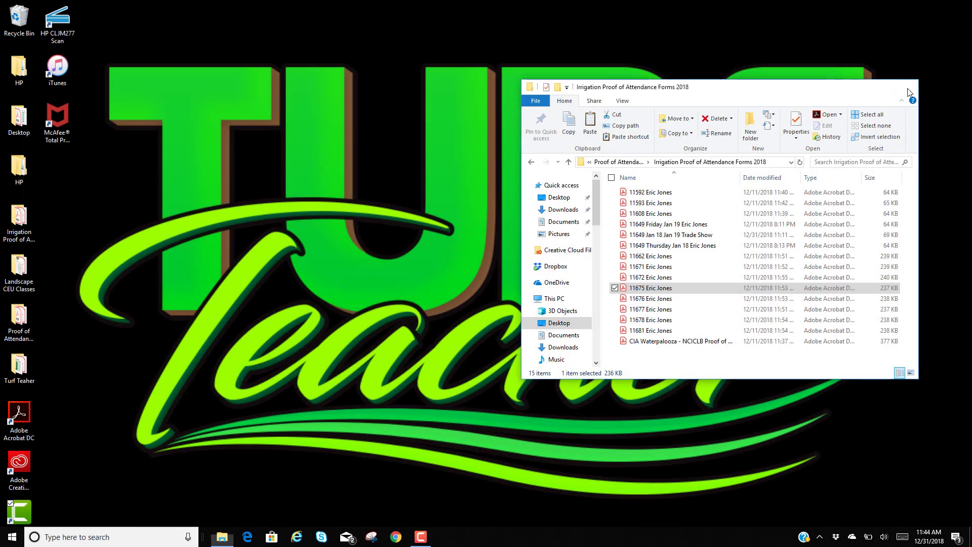
{"action": "left_click", "coordinate": [908, 88]}
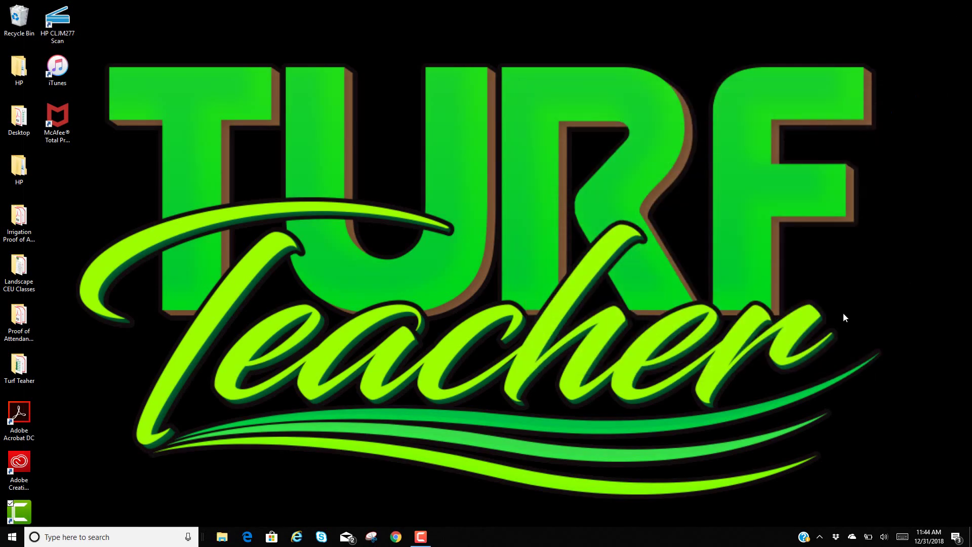